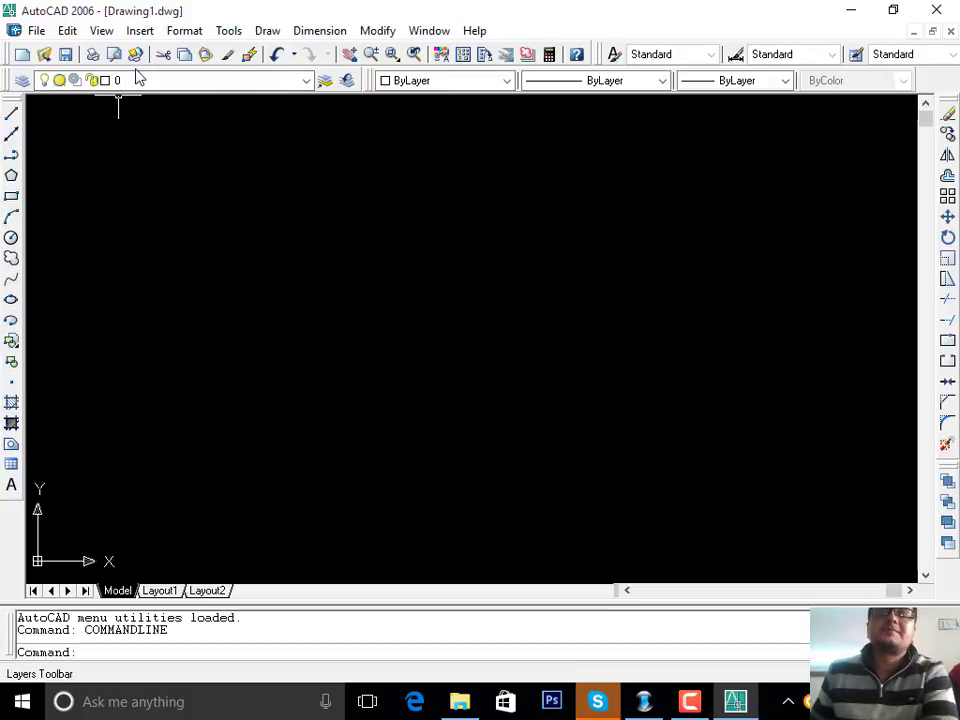
pyautogui.click(185, 31)
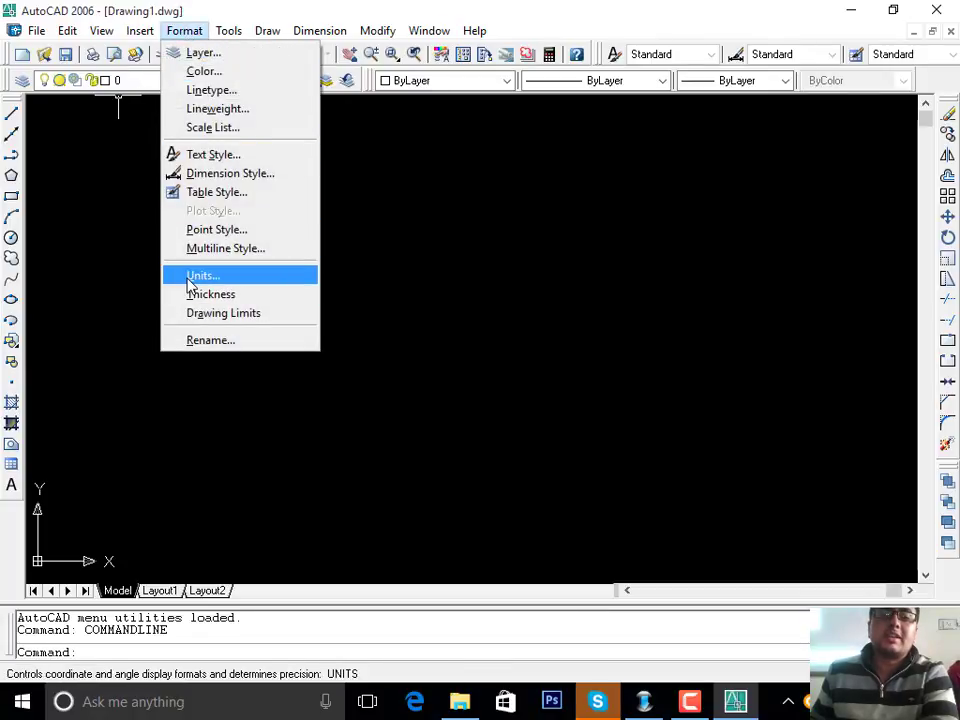
pyautogui.click(397, 228)
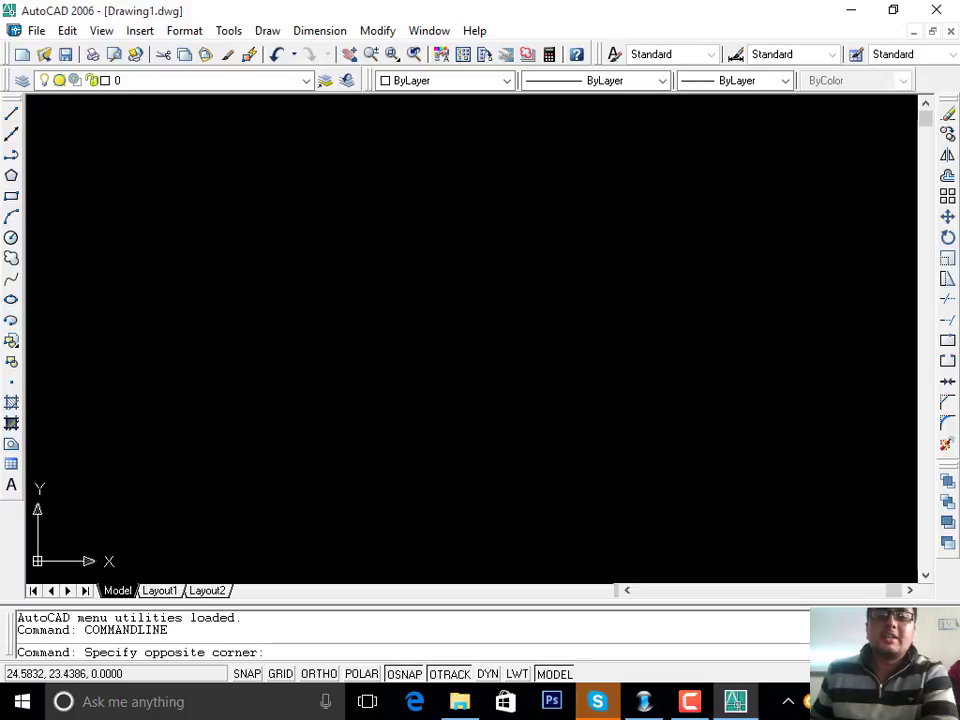
pyautogui.click(377, 252)
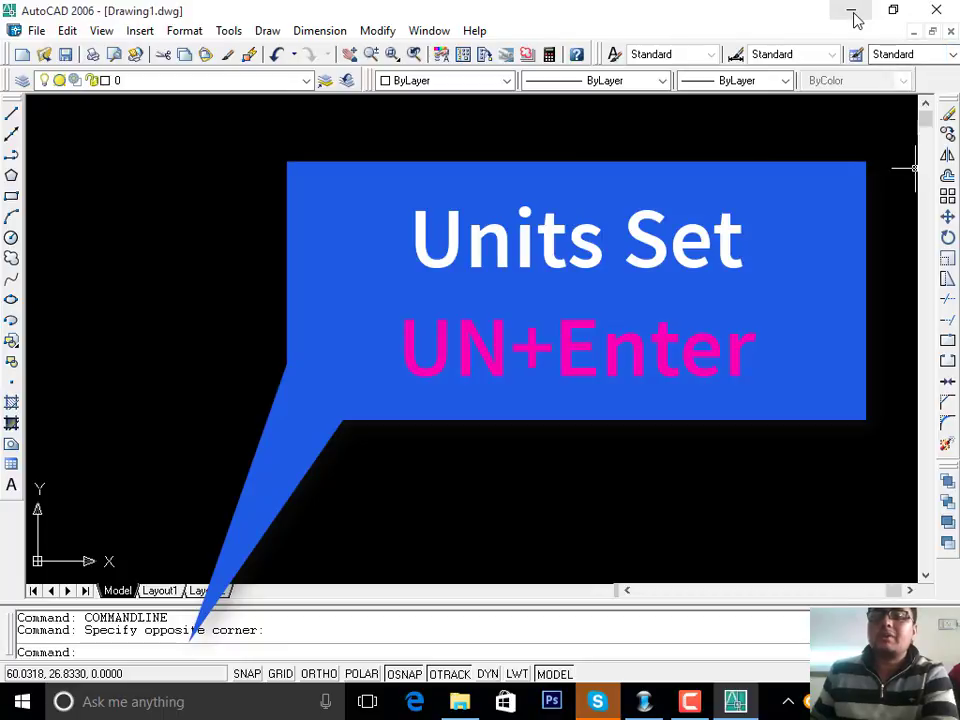
# - Set the drawing's length units to Engineering with a precision of 0'-0"
pyautogui.write('u')
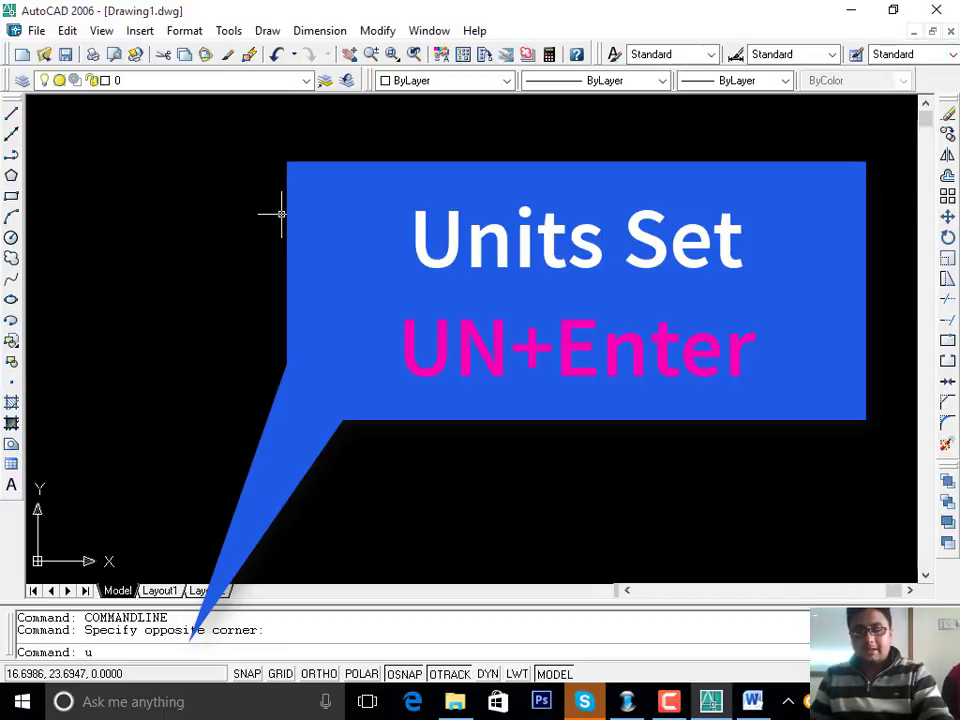
pyautogui.write('n')
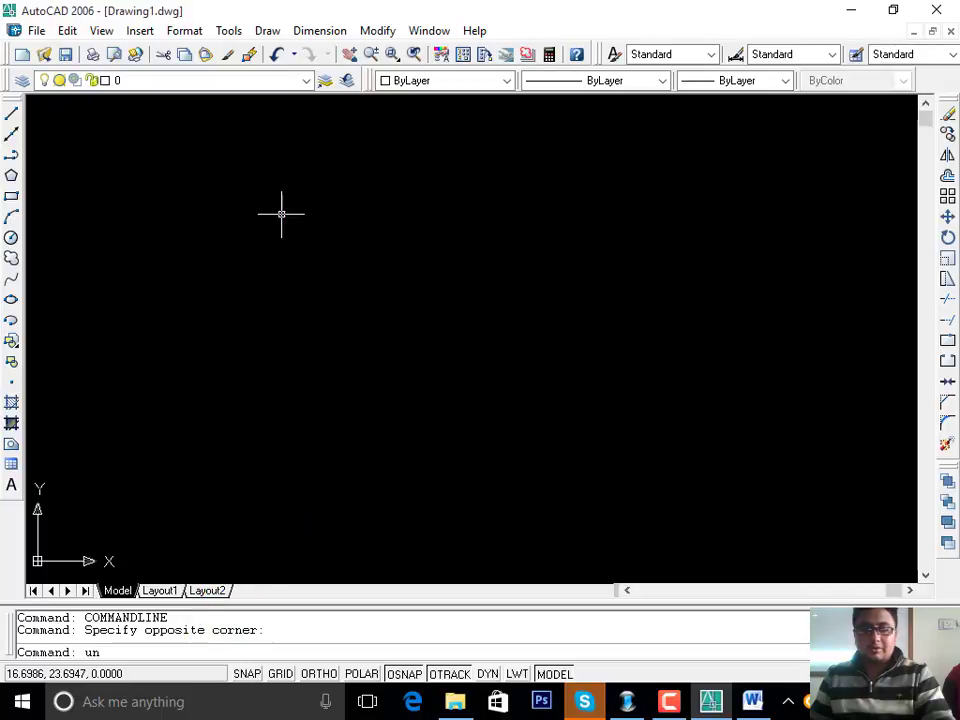
pyautogui.press('Return')
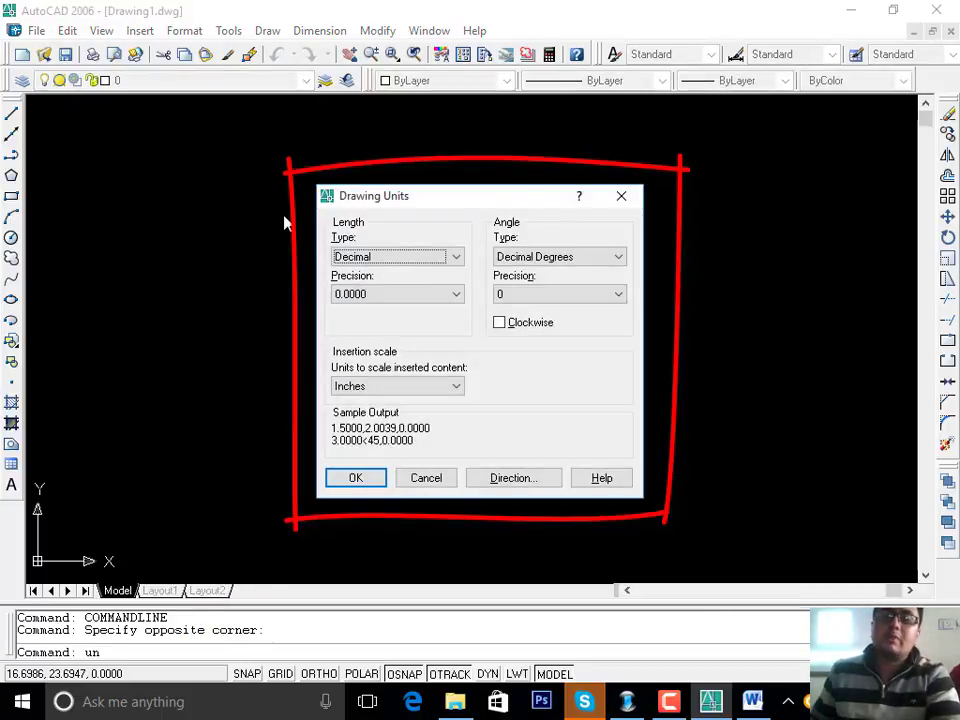
pyautogui.click(455, 257)
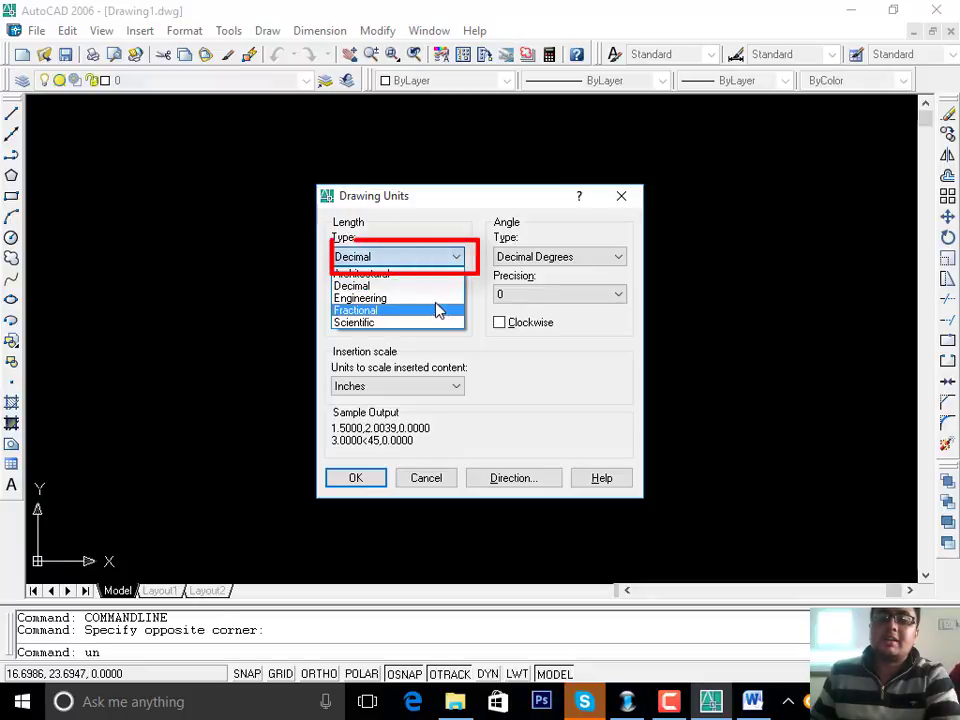
pyautogui.click(455, 297)
pyautogui.click(455, 297)
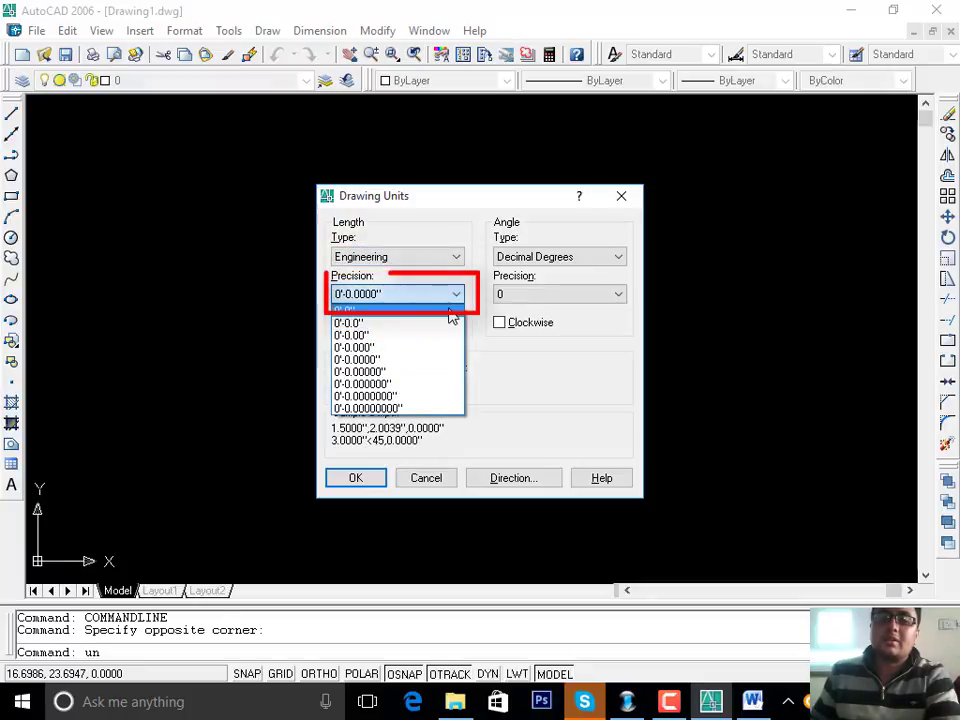
pyautogui.click(450, 312)
pyautogui.click(368, 482)
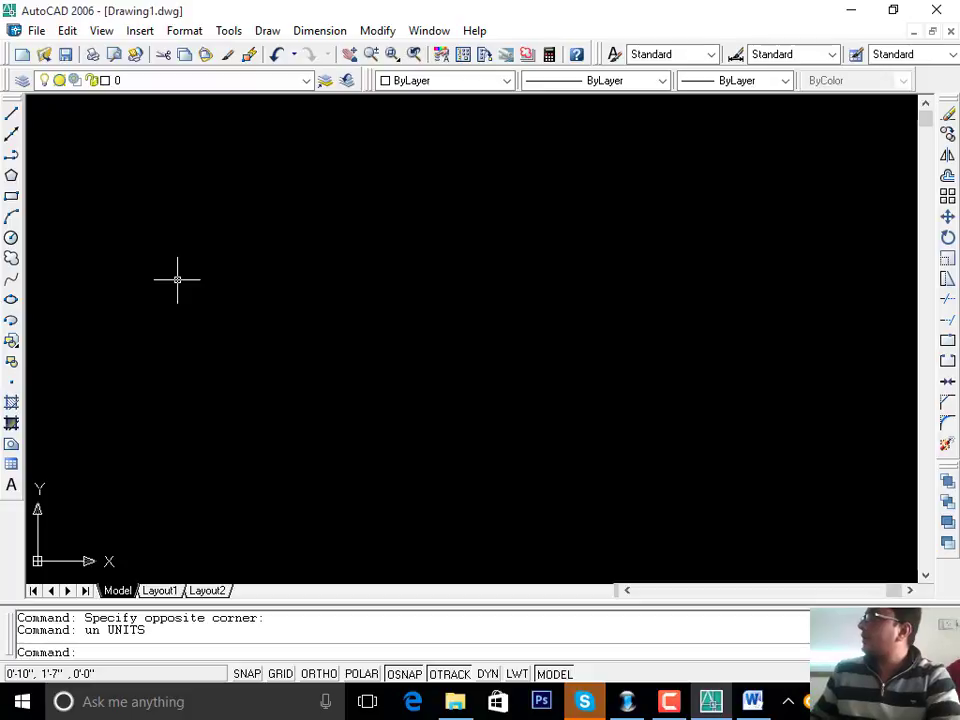
pyautogui.click(184, 31)
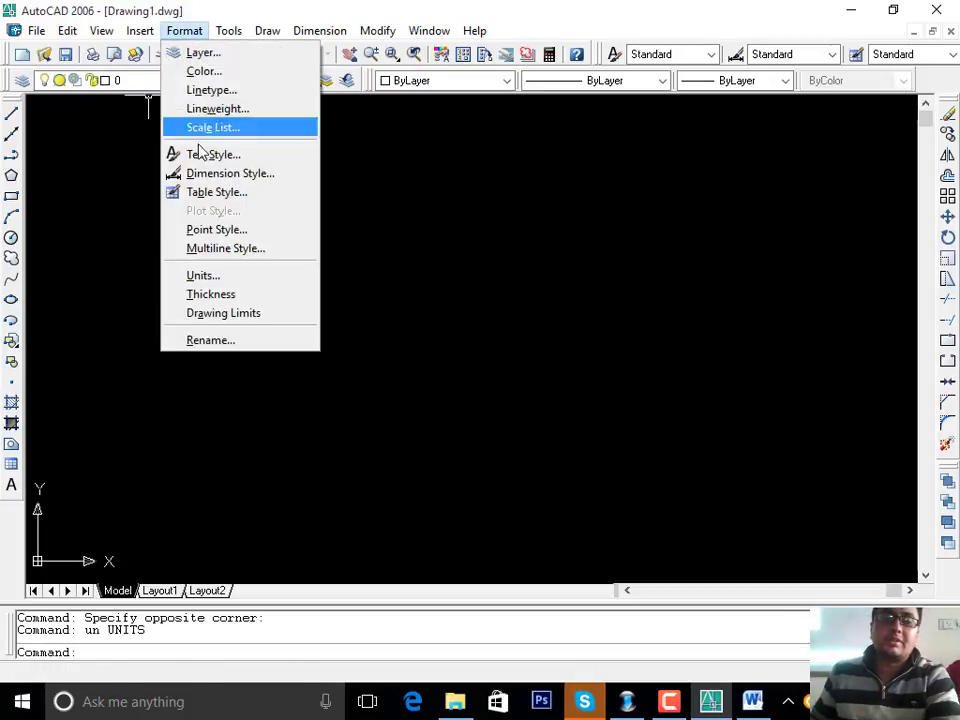
pyautogui.click(390, 182)
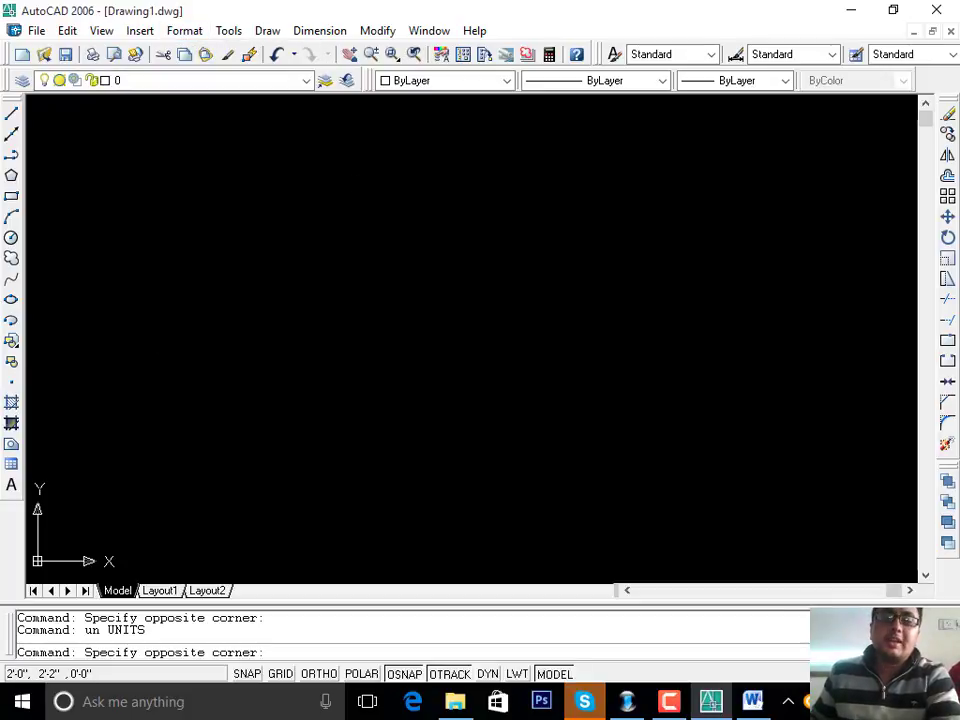
pyautogui.click(286, 253)
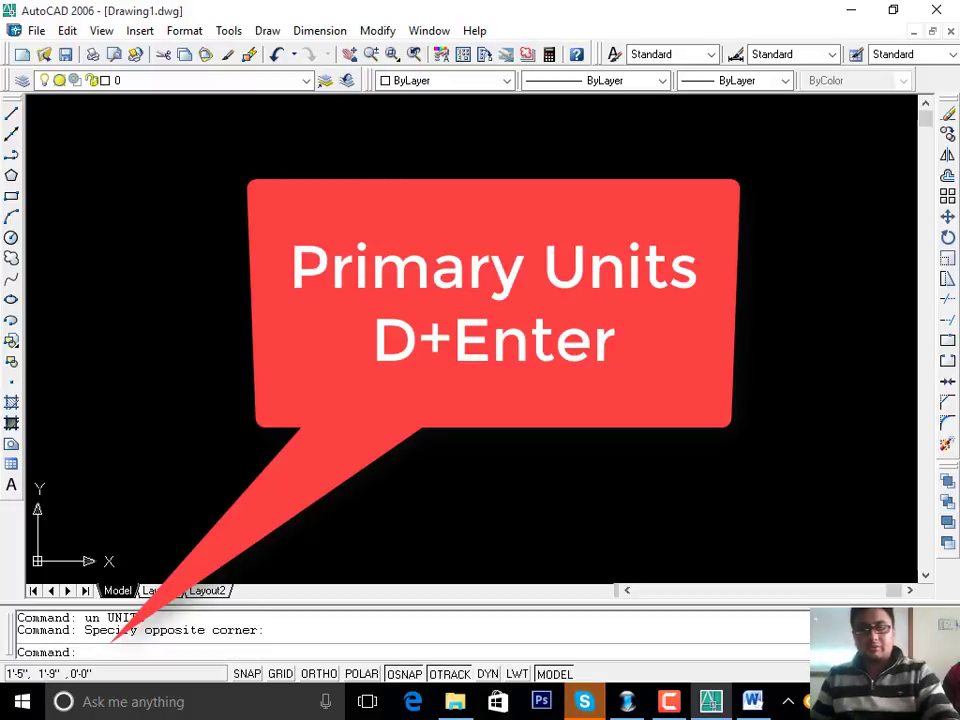
# - Modify the Standard dimension style so its linear primary units use the Engineering format with a precision of 0'-0"
pyautogui.write('d')
pyautogui.press('Return')
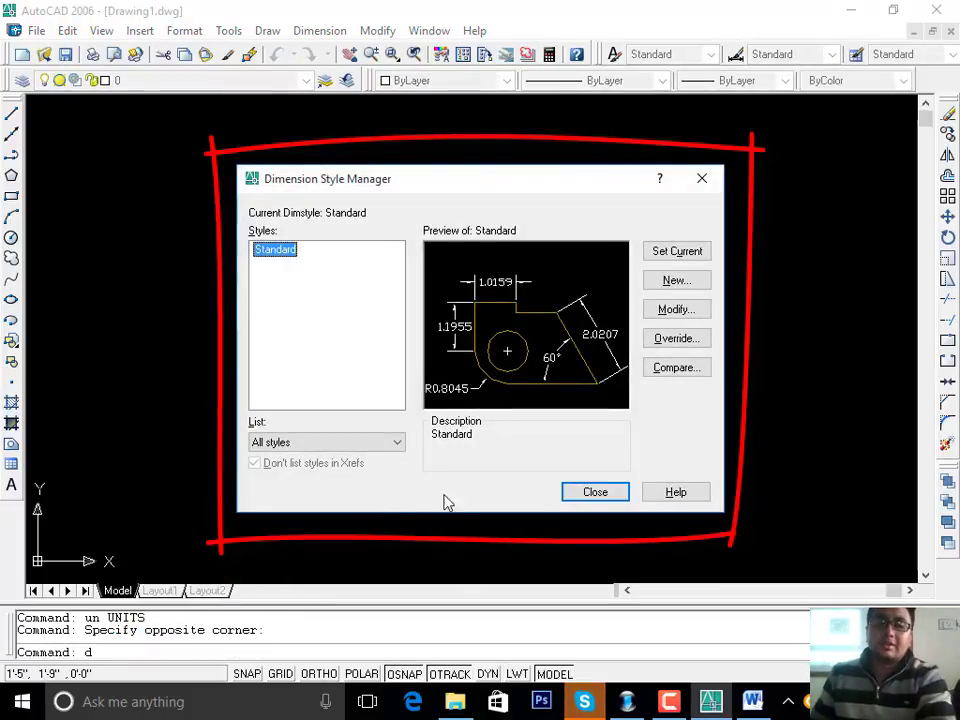
pyautogui.click(697, 314)
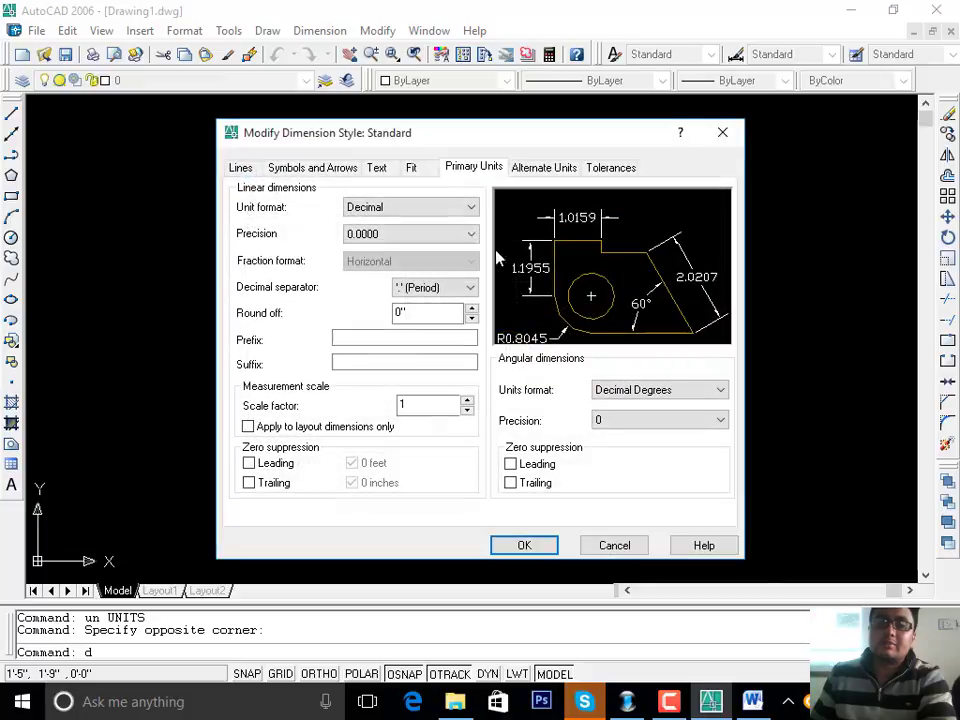
pyautogui.click(470, 208)
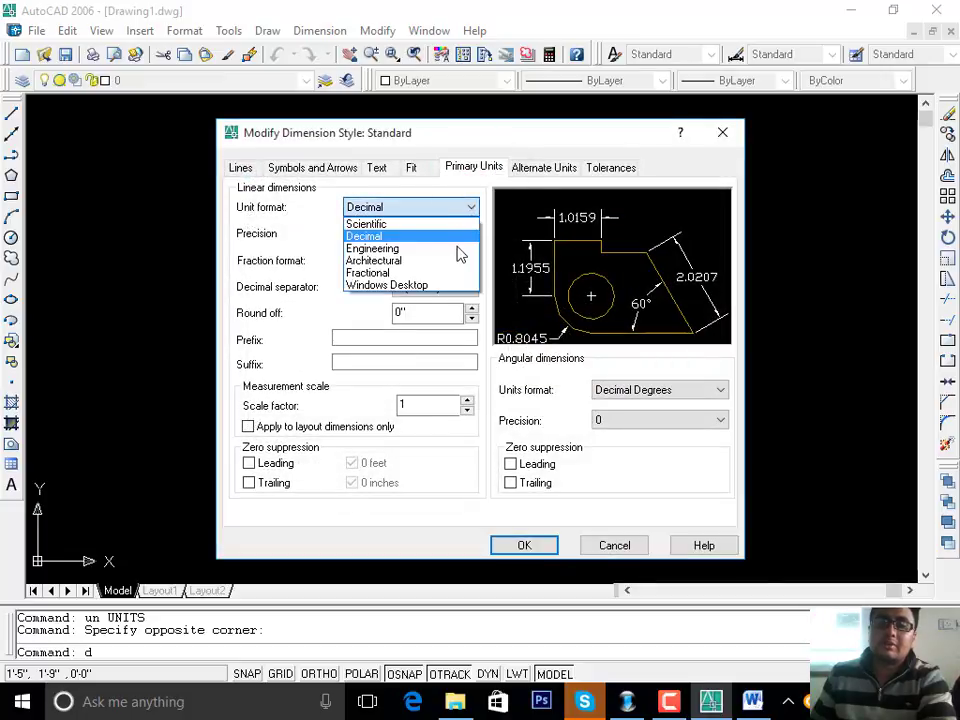
pyautogui.click(455, 249)
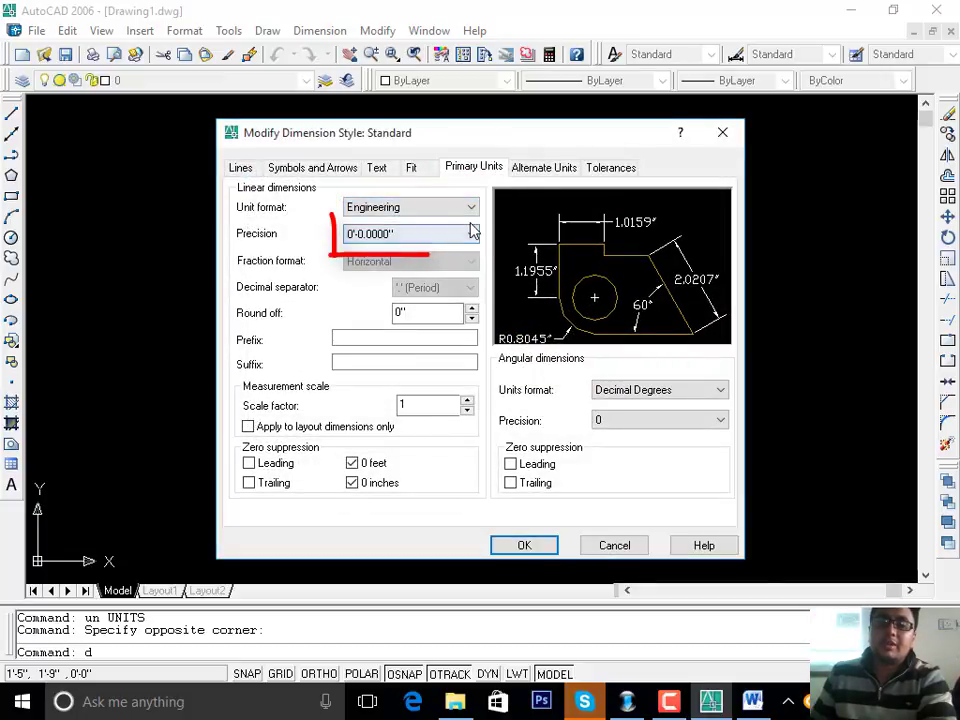
pyautogui.click(471, 233)
pyautogui.click(471, 250)
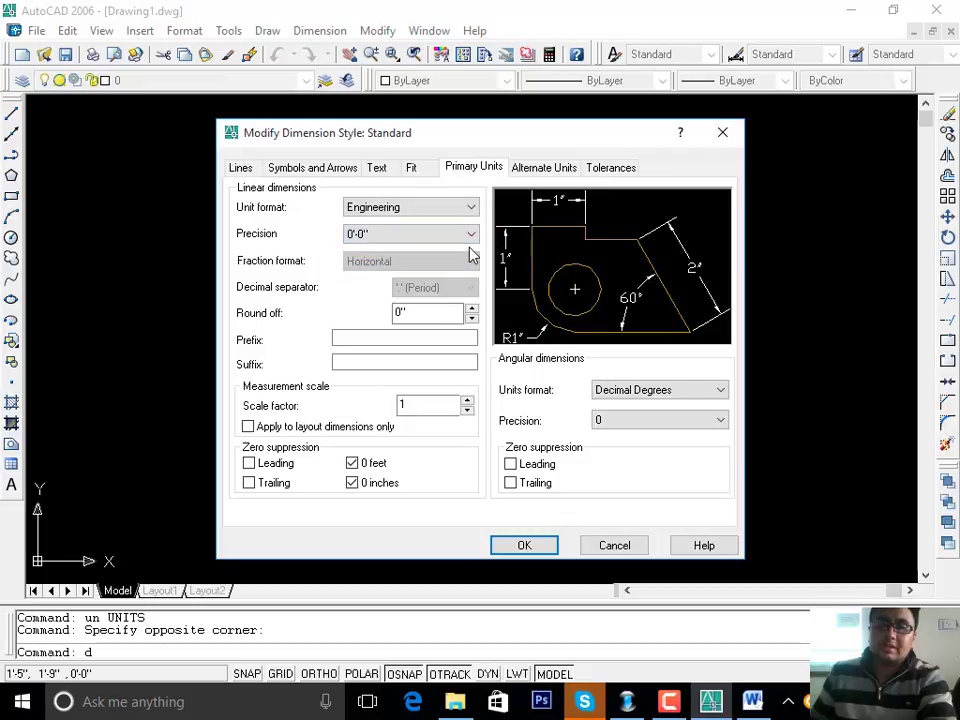
pyautogui.click(530, 545)
pyautogui.click(590, 494)
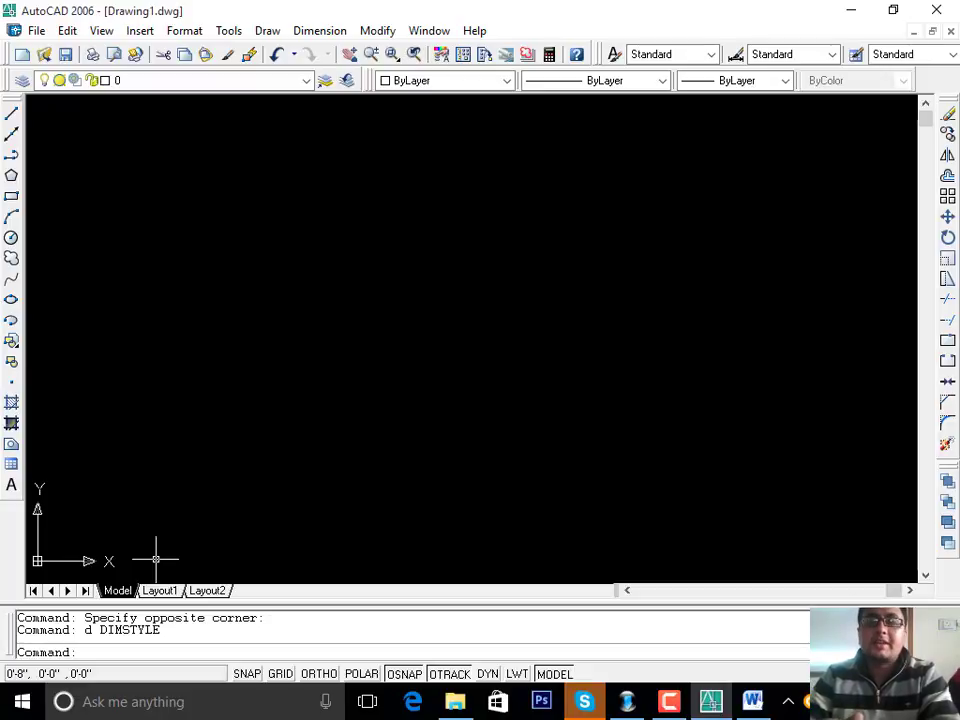
pyautogui.moveTo(30, 457)
pyautogui.mouseDown()
pyautogui.moveTo(30, 520)
pyautogui.moveTo(113, 460)
pyautogui.moveTo(35, 458)
pyautogui.mouseUp()
pyautogui.moveTo(453, 513)
pyautogui.mouseDown()
pyautogui.moveTo(285, 516)
pyautogui.moveTo(250, 552)
pyautogui.mouseUp()
pyautogui.moveTo(130, 508); pyautogui.dragTo(233, 472)
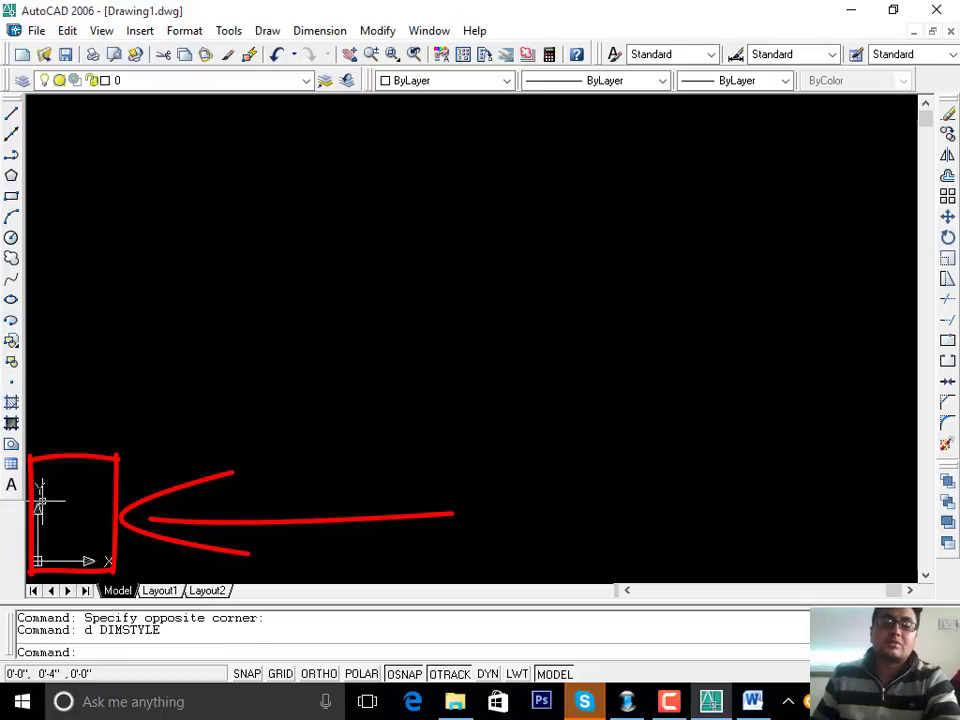
pyautogui.press('Escape')
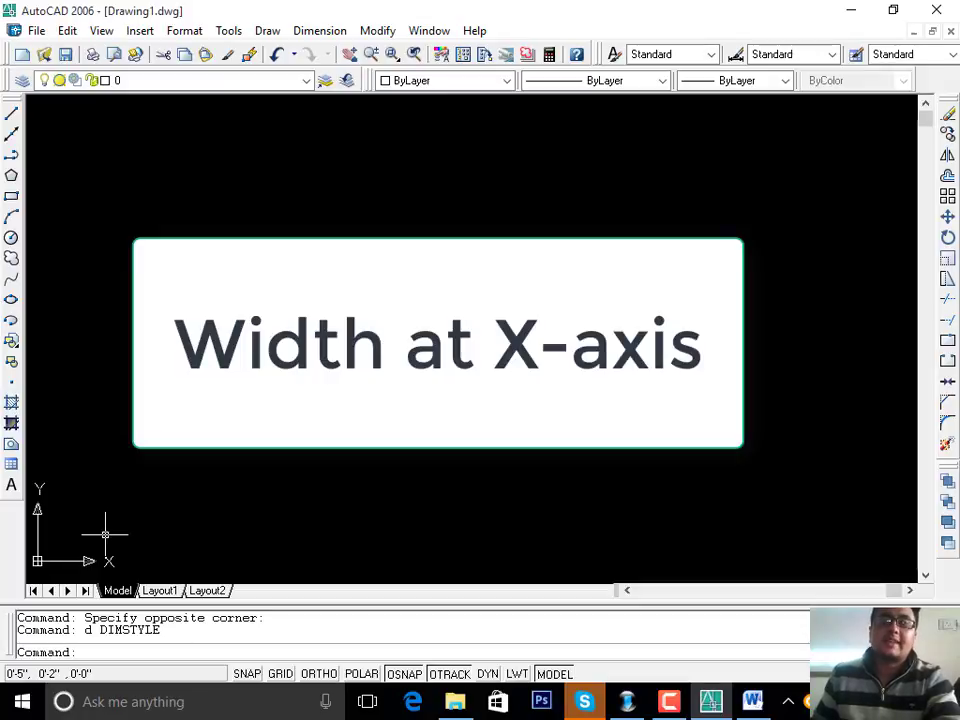
pyautogui.press('F10')
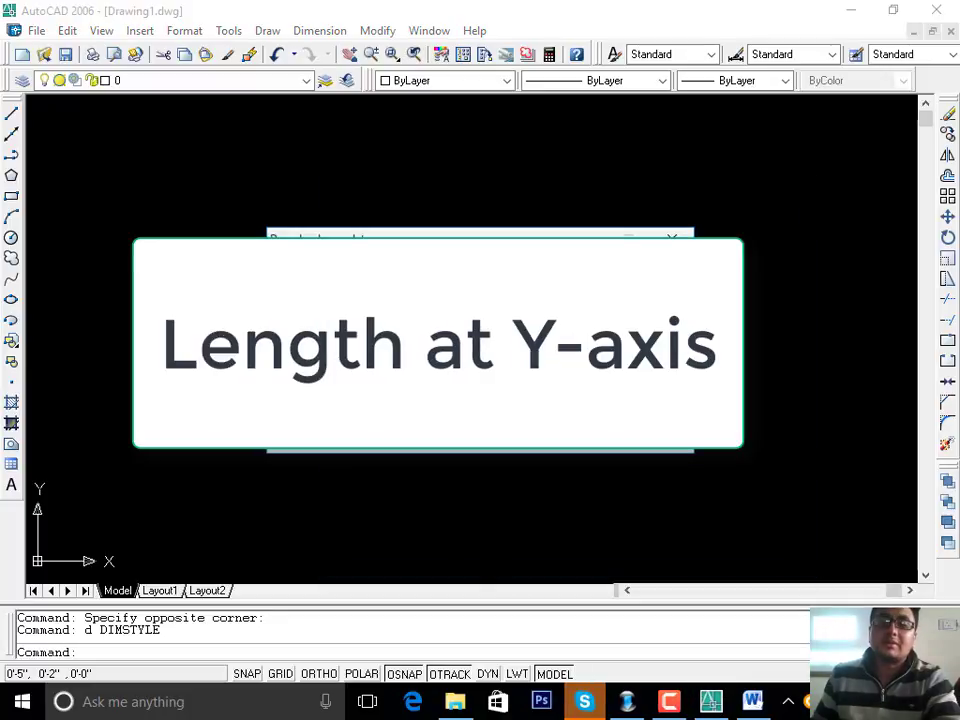
pyautogui.click(635, 400)
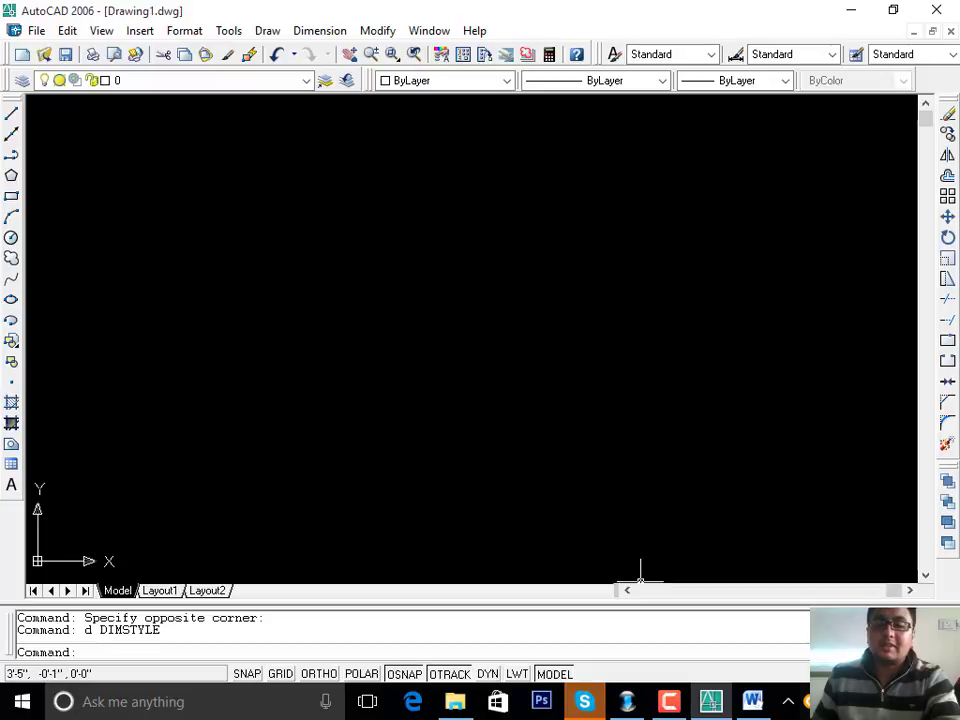
# - Switch to the Word document and write the coordinate notation "@x,0" two lines below the "X x y" line
pyautogui.click(752, 703)
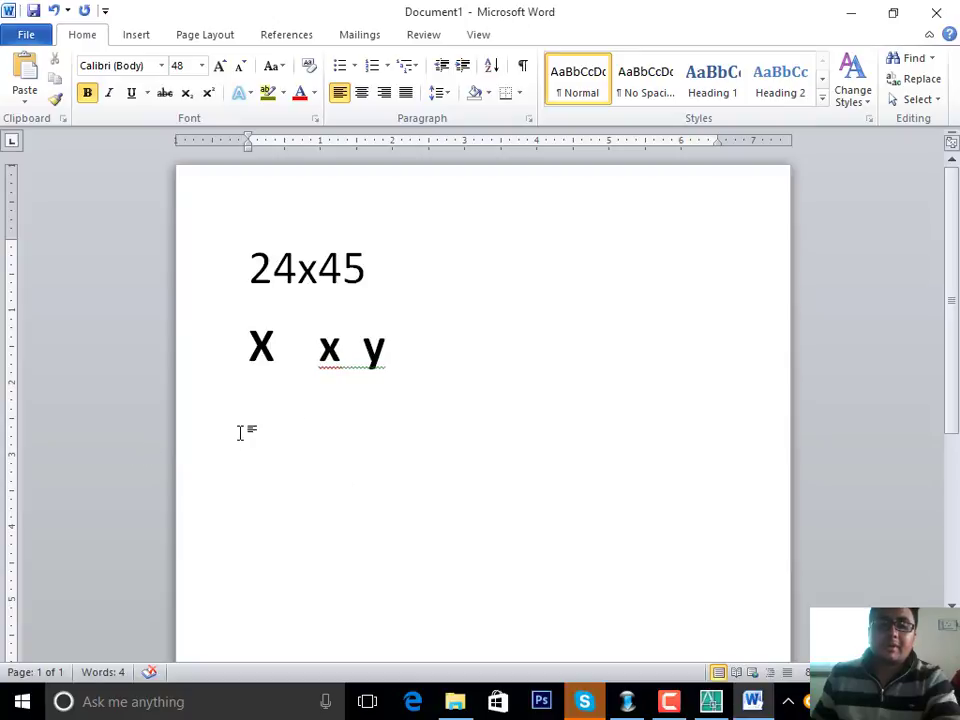
pyautogui.press('Home')
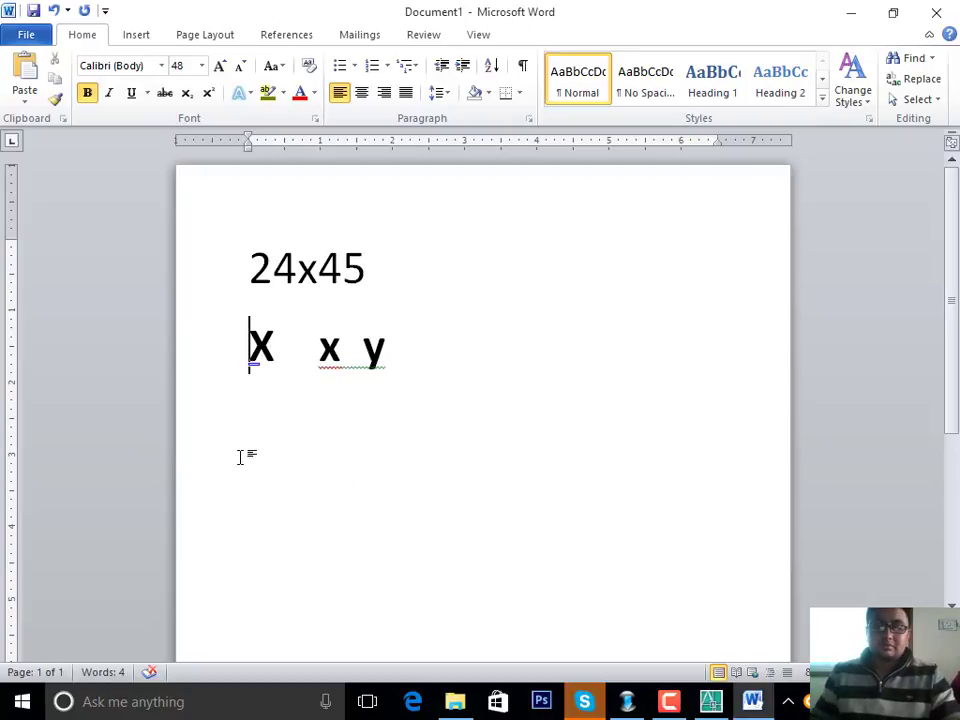
pyautogui.press('Return')
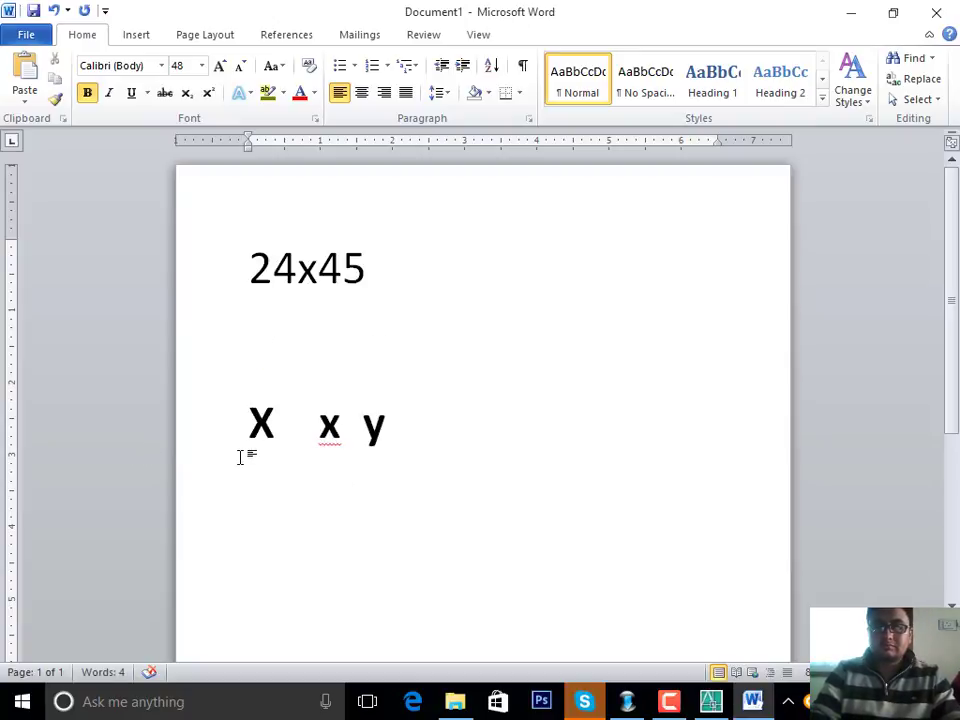
pyautogui.press('BackSpace')
pyautogui.click(416, 364)
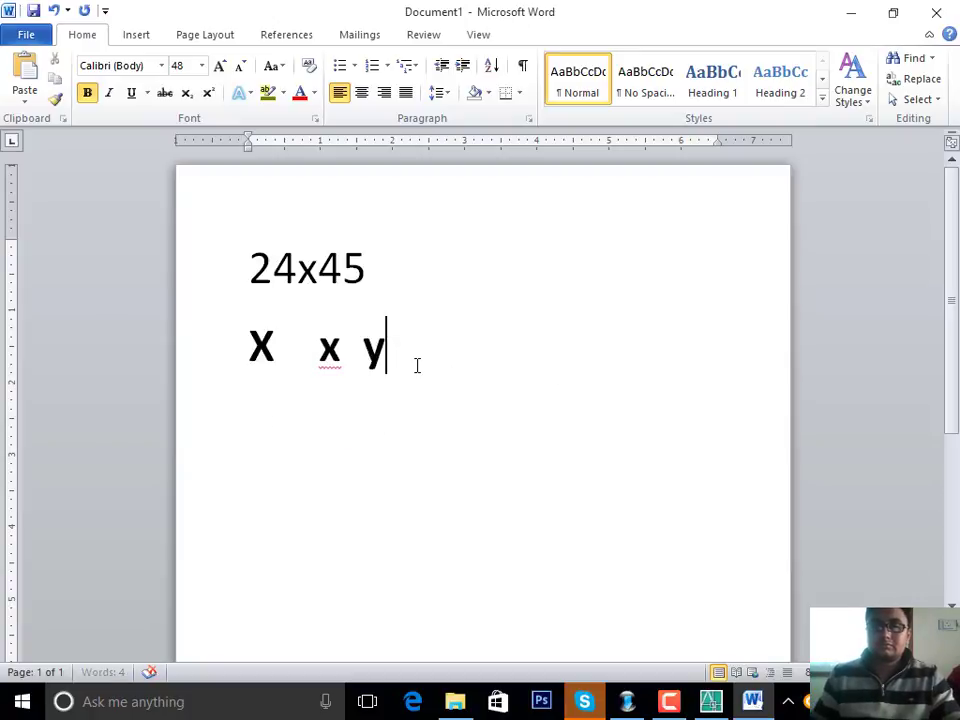
pyautogui.press('Return')
pyautogui.press('Return')
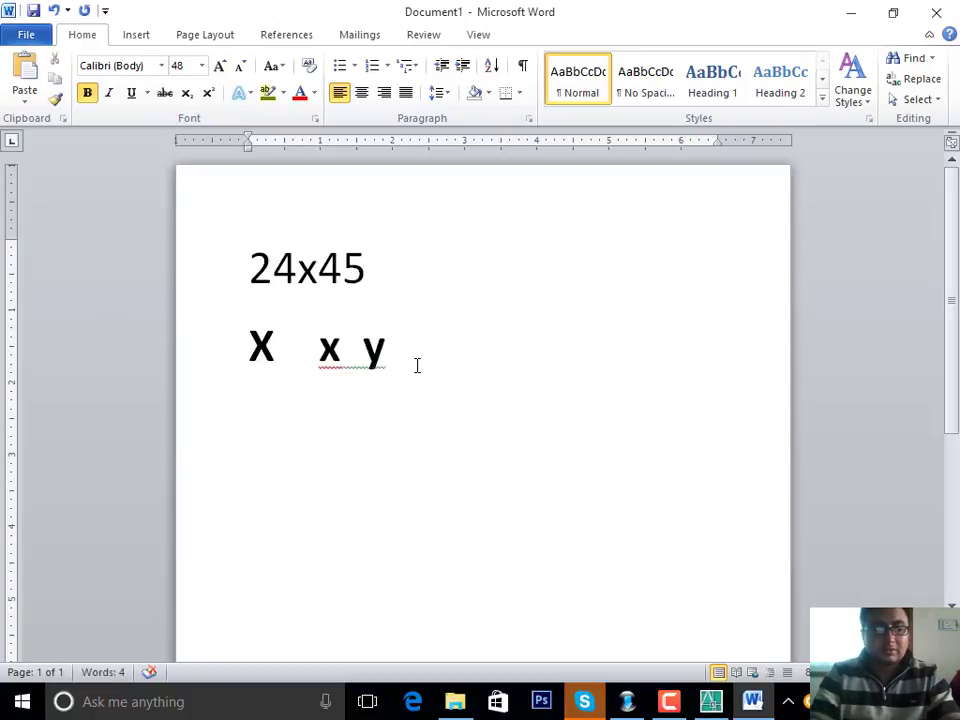
pyautogui.write('@')
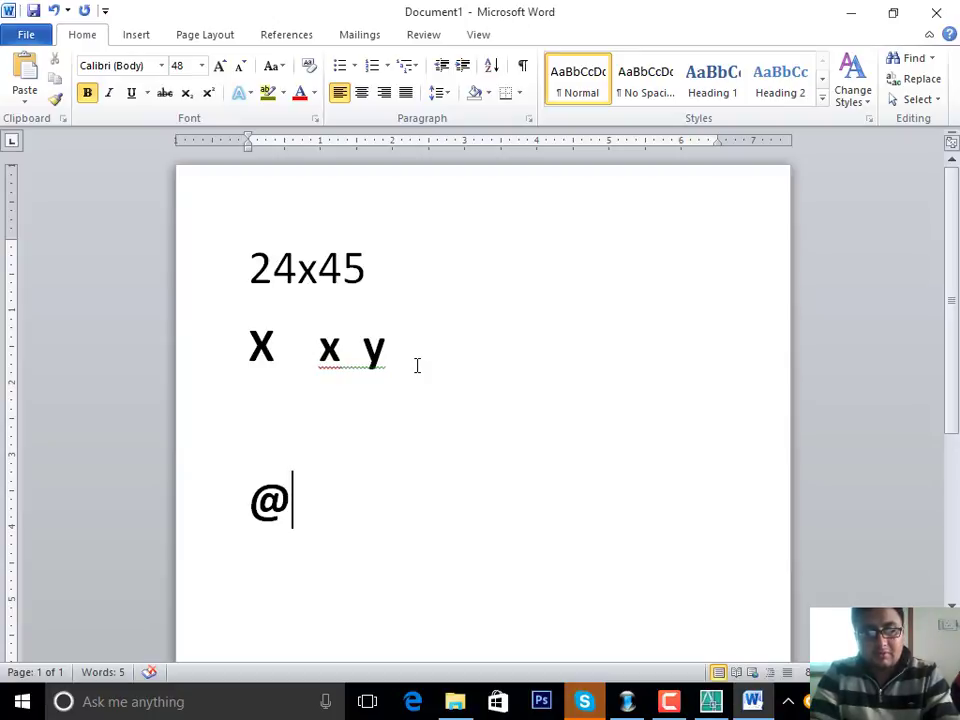
pyautogui.write('x')
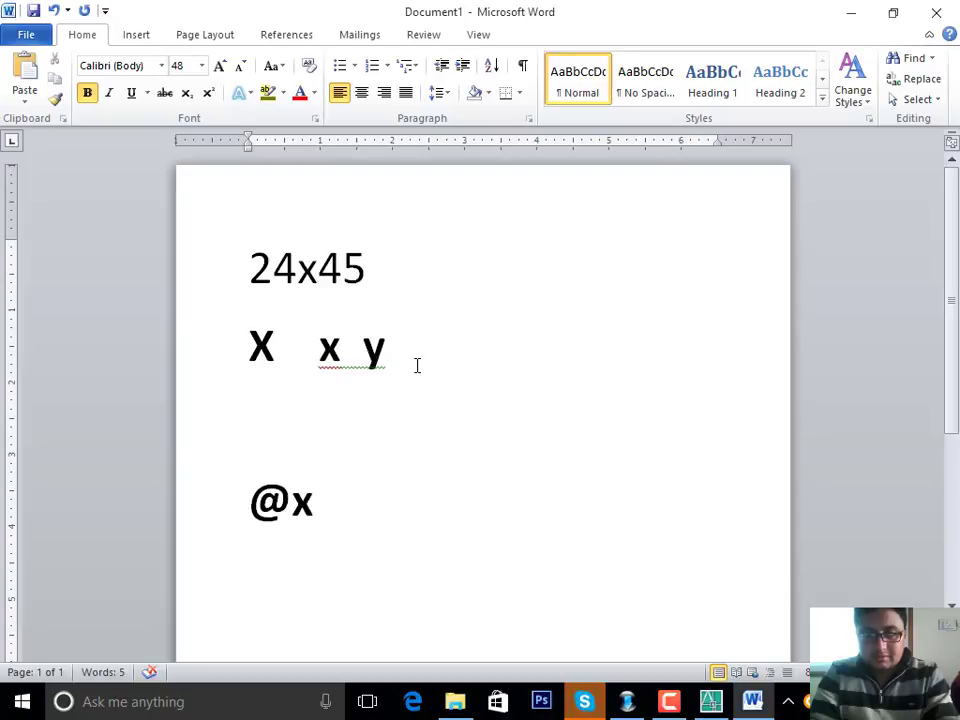
pyautogui.write(',')
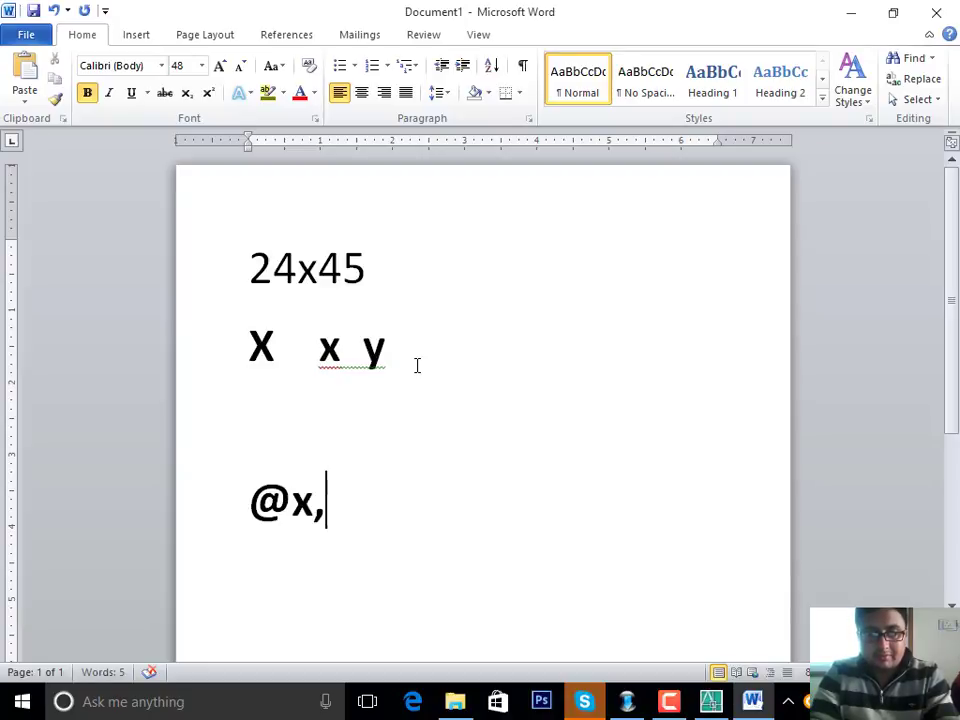
pyautogui.write('0')
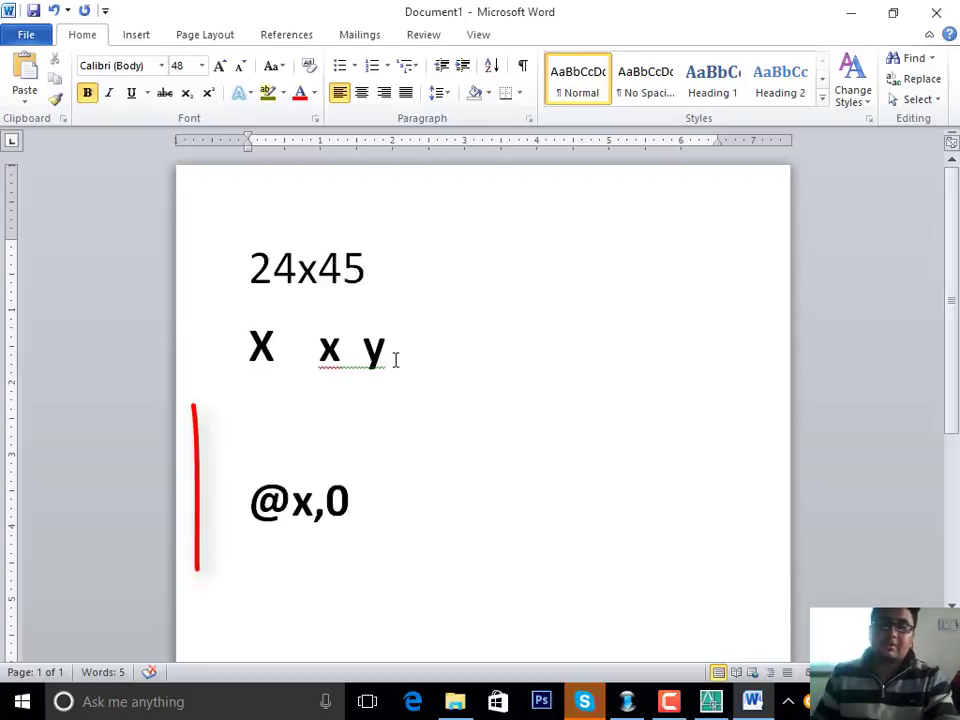
pyautogui.press('Home')
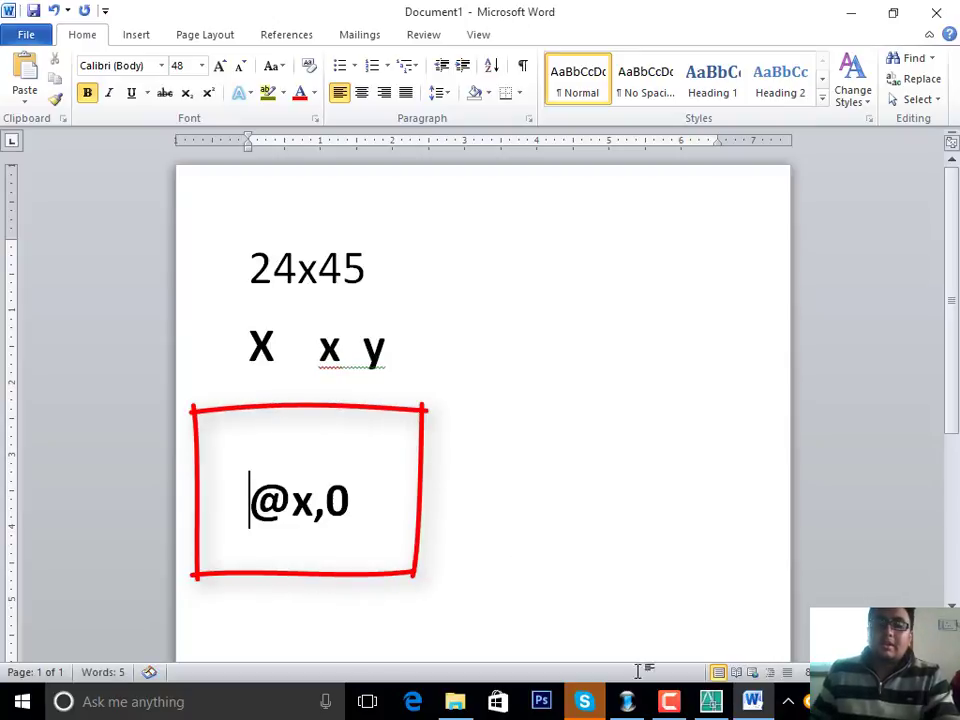
# - Switch to AutoCAD and draw a freehand horizontal line across the lower half of the drawing area with Ortho mode on
pyautogui.click(709, 703)
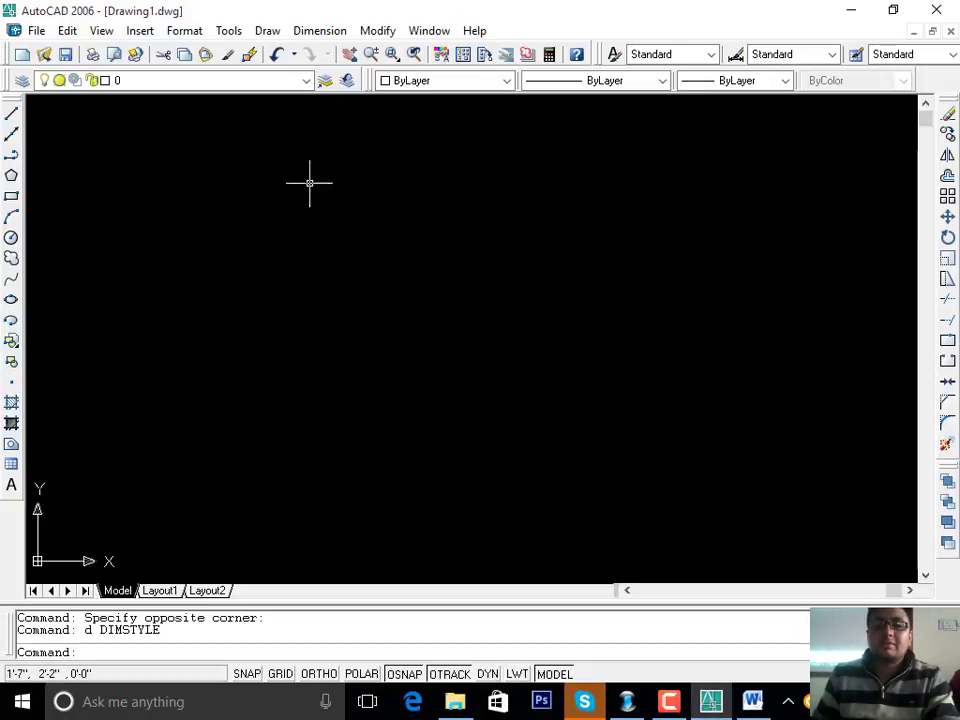
pyautogui.click(12, 114)
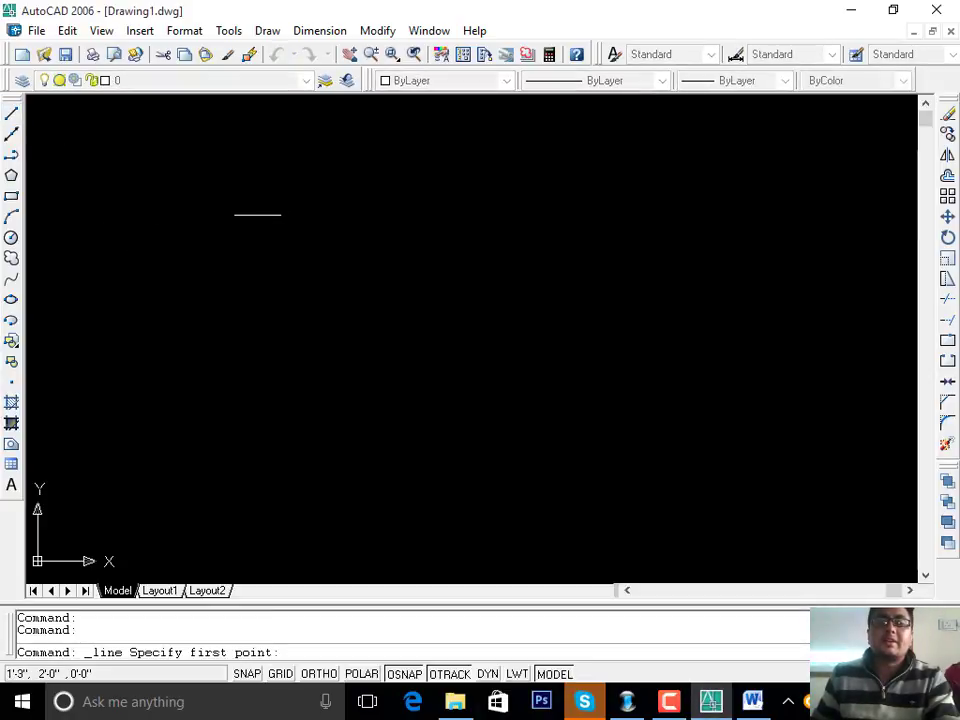
pyautogui.click(197, 406)
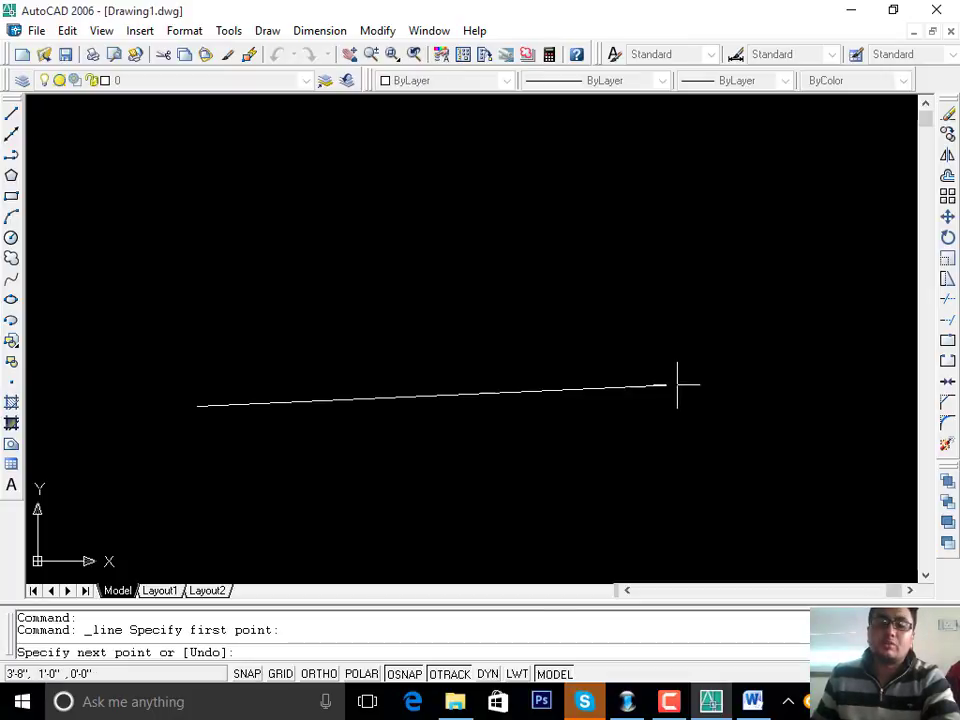
pyautogui.click(310, 674)
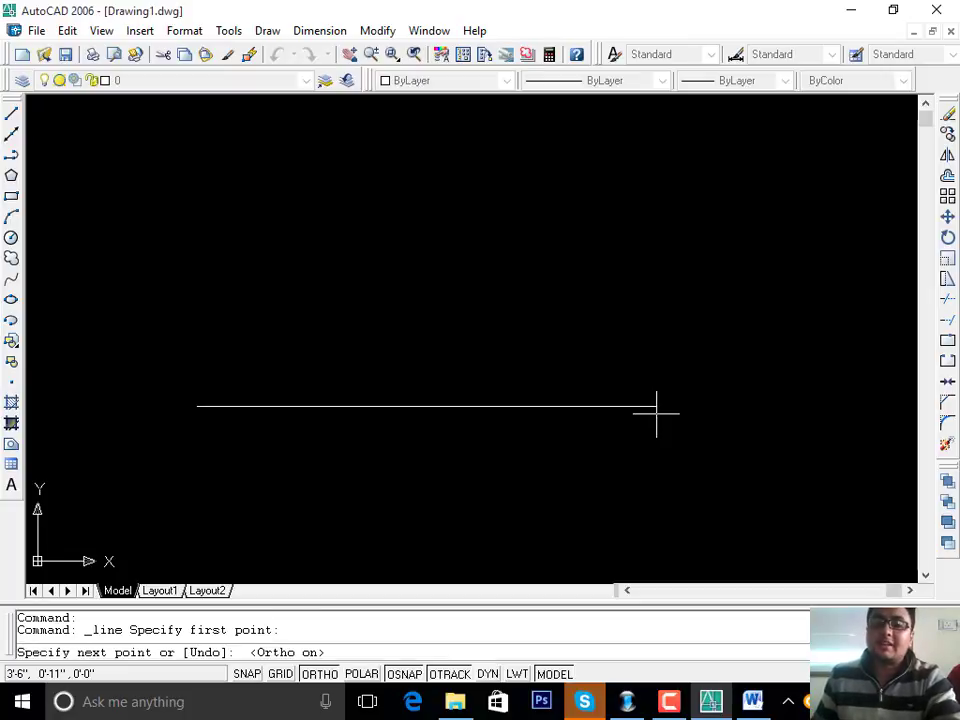
pyautogui.click(656, 406)
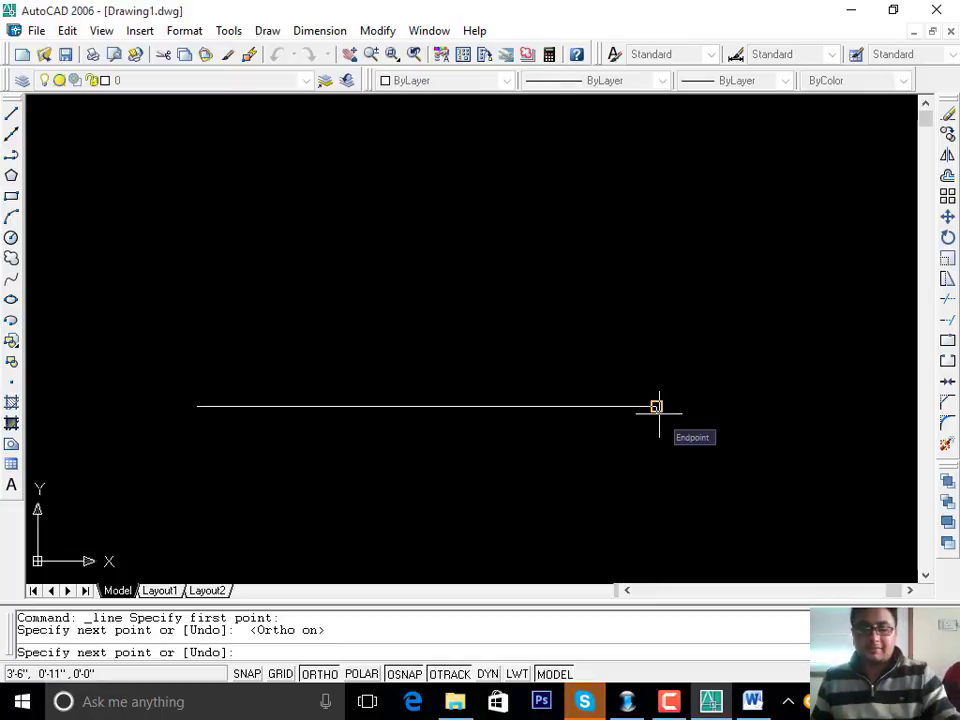
pyautogui.press('Return')
# - Check the "@x,0" notation in Word, then return to AutoCAD and erase the freehand horizontal line
pyautogui.click(752, 701)
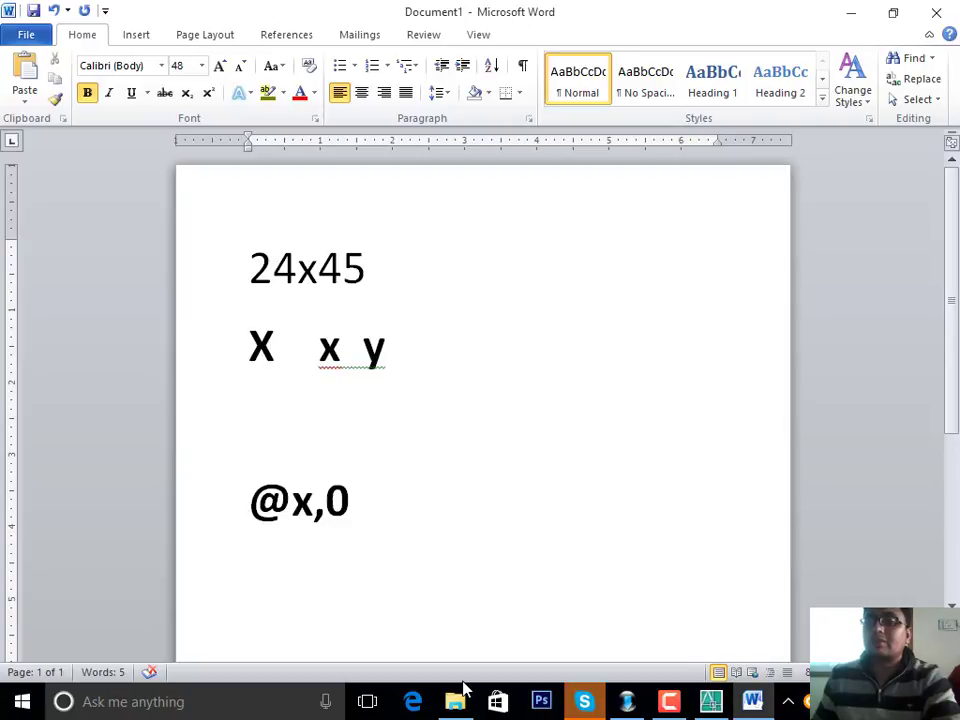
pyautogui.click(710, 702)
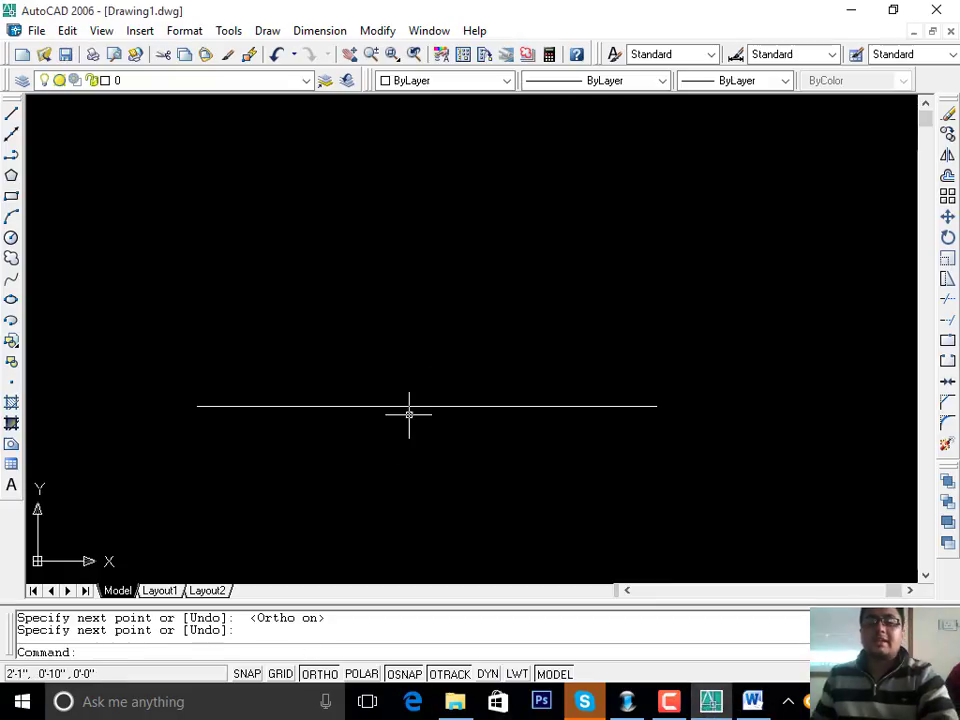
pyautogui.click(410, 402)
pyautogui.click(403, 407)
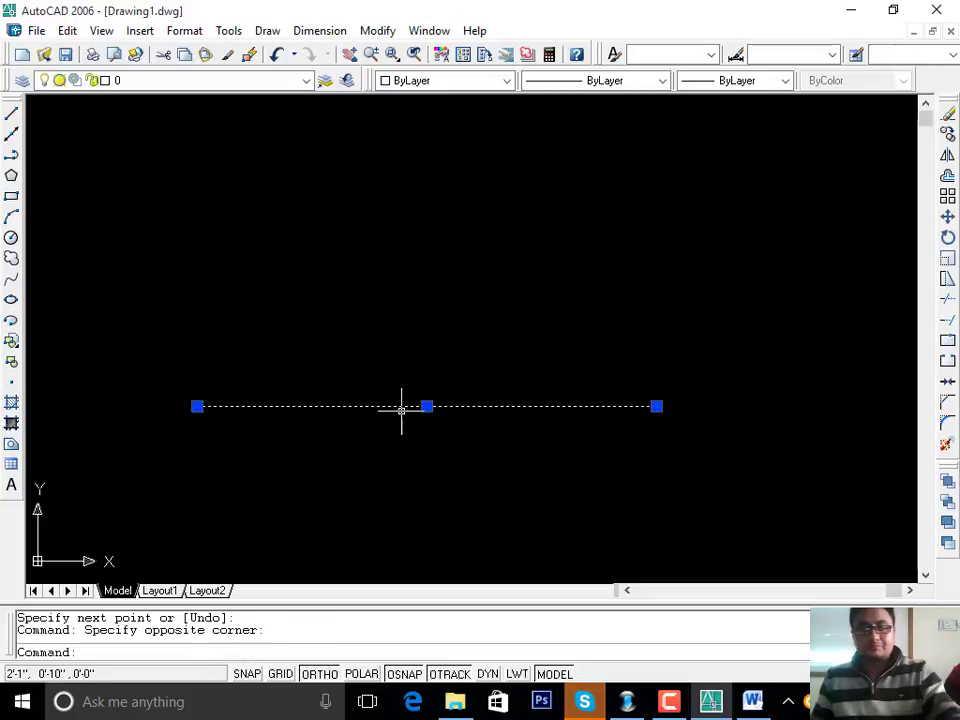
pyautogui.write('e')
pyautogui.press('Return')
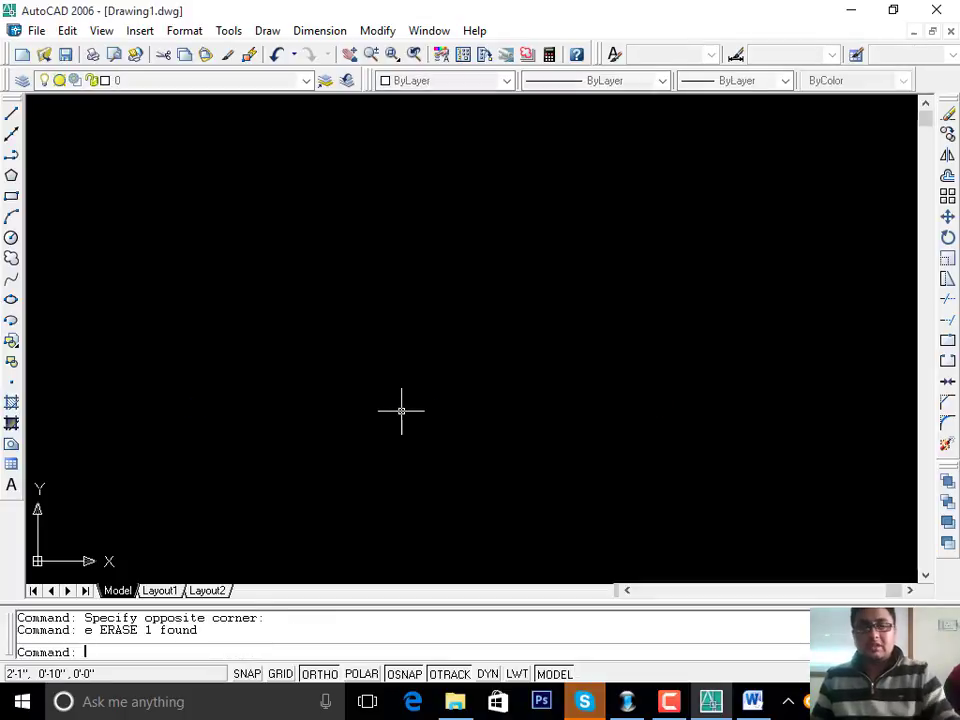
pyautogui.click(12, 112)
pyautogui.click(256, 337)
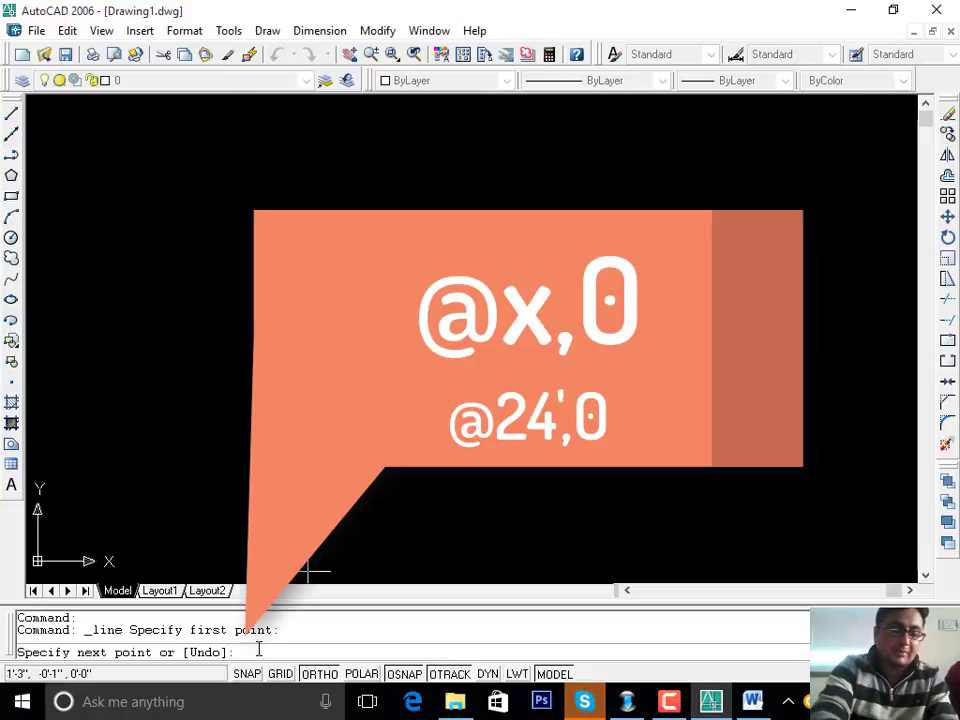
pyautogui.write('@')
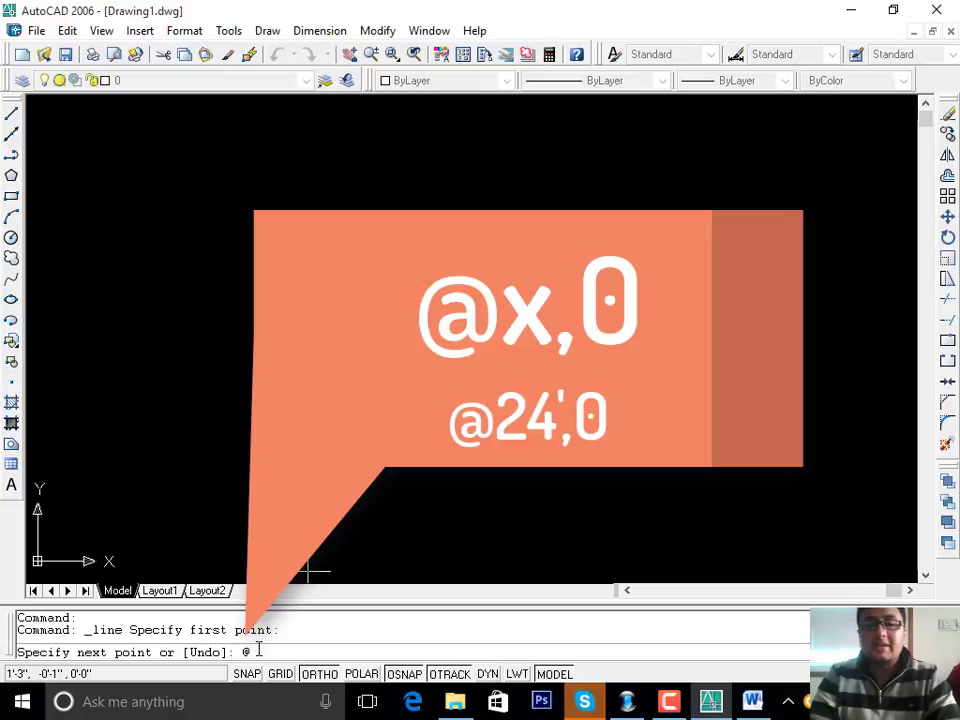
pyautogui.write('2')
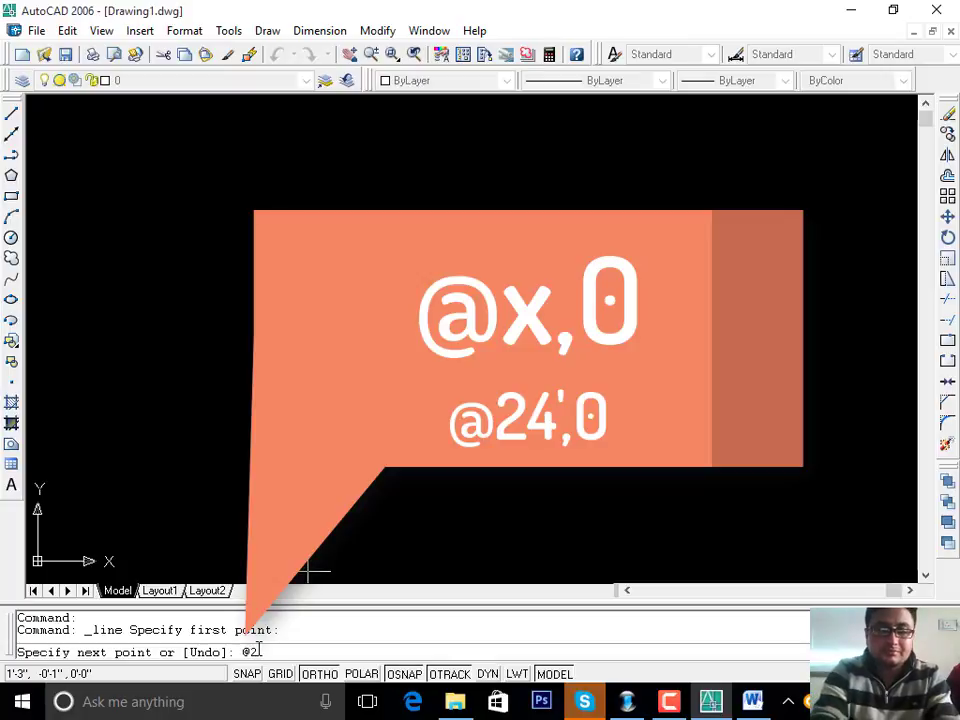
pyautogui.write("4'")
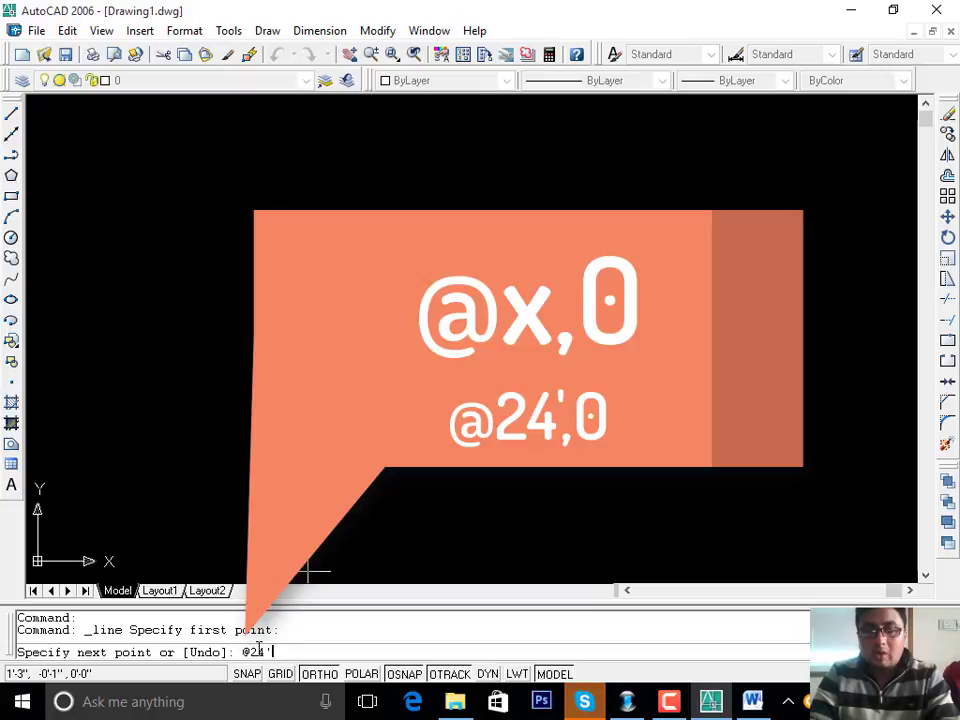
pyautogui.write(',')
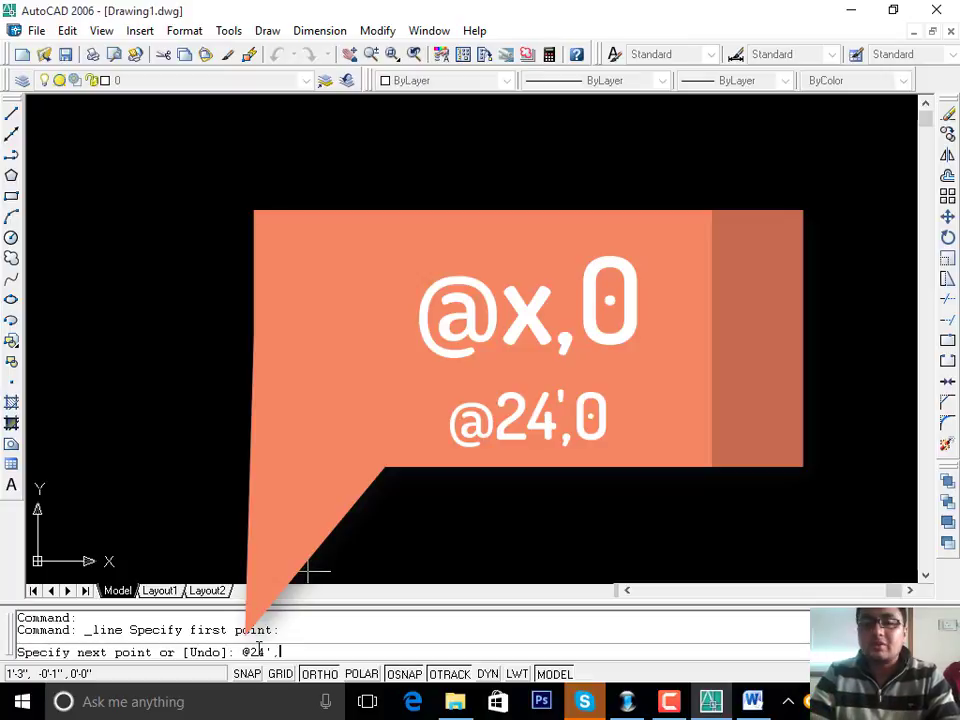
pyautogui.write('0')
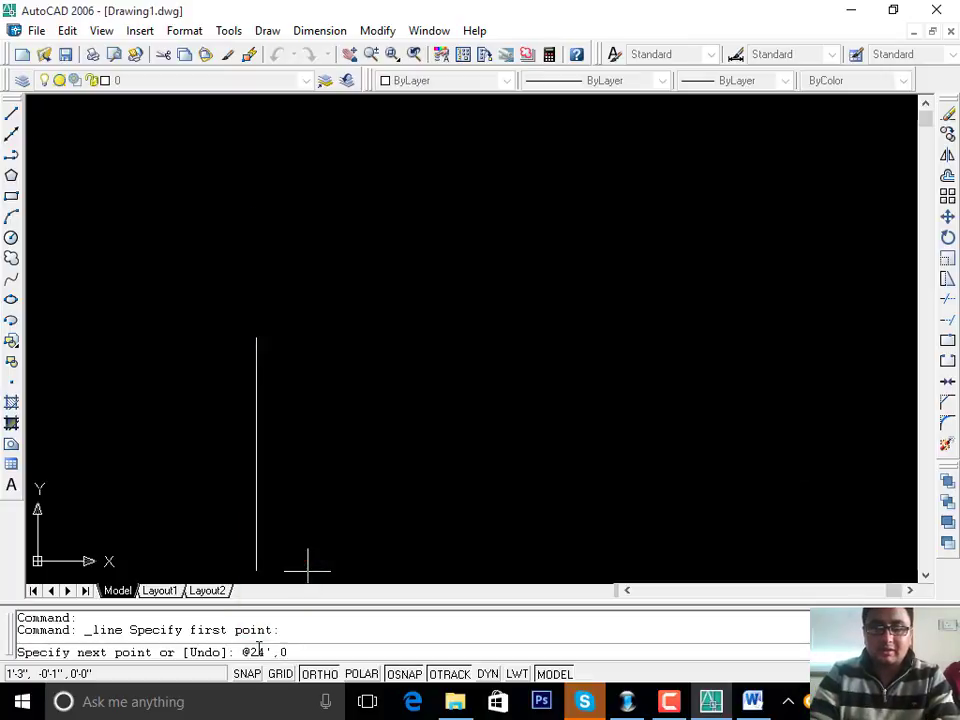
pyautogui.press('Return')
pyautogui.press('Return')
# - Show the dimension tools, add a linear dimension below the horizontal line between its endpoints, and inspect its text
pyautogui.scroll(-4, 443, 407)
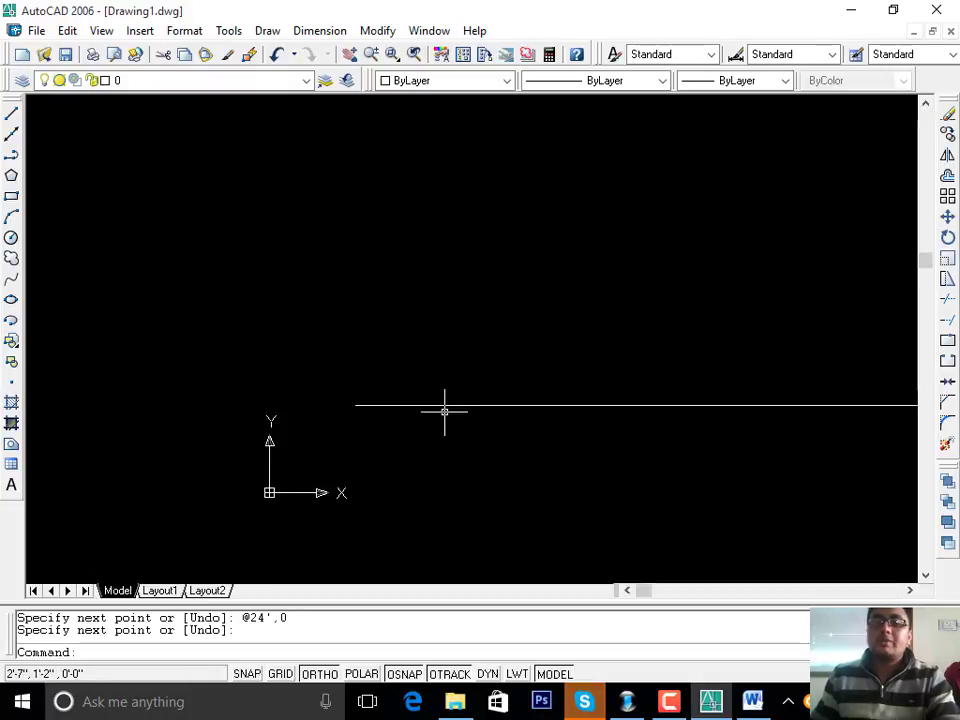
pyautogui.moveTo(443, 407); pyautogui.dragTo(215, 328, button='middle')
pyautogui.scroll(-2, 353, 305)
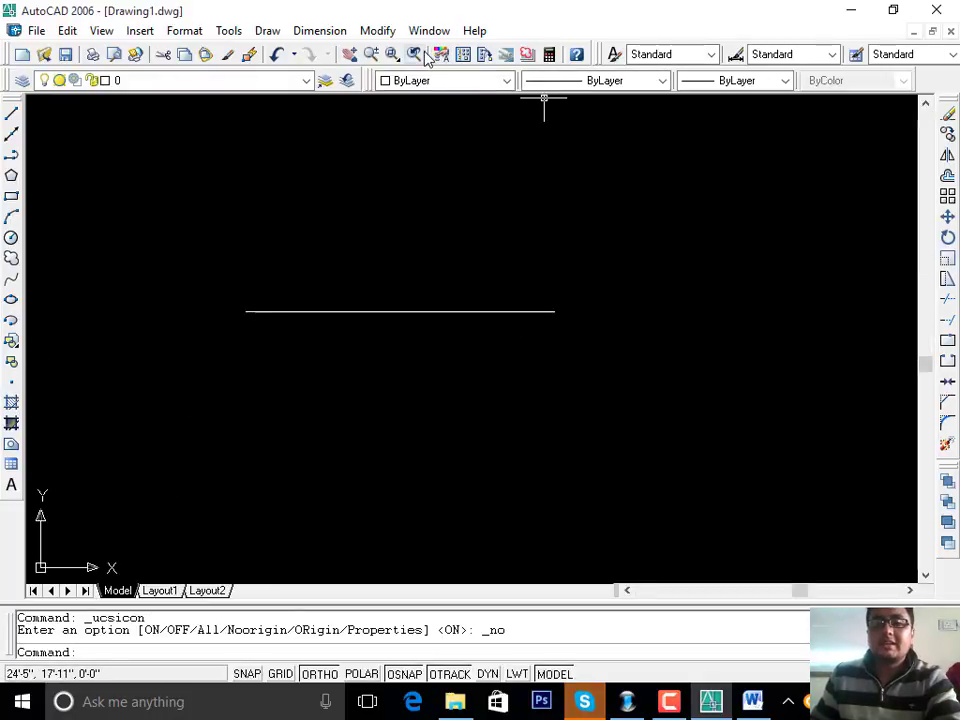
pyautogui.rightClick(425, 57)
pyautogui.click(450, 62)
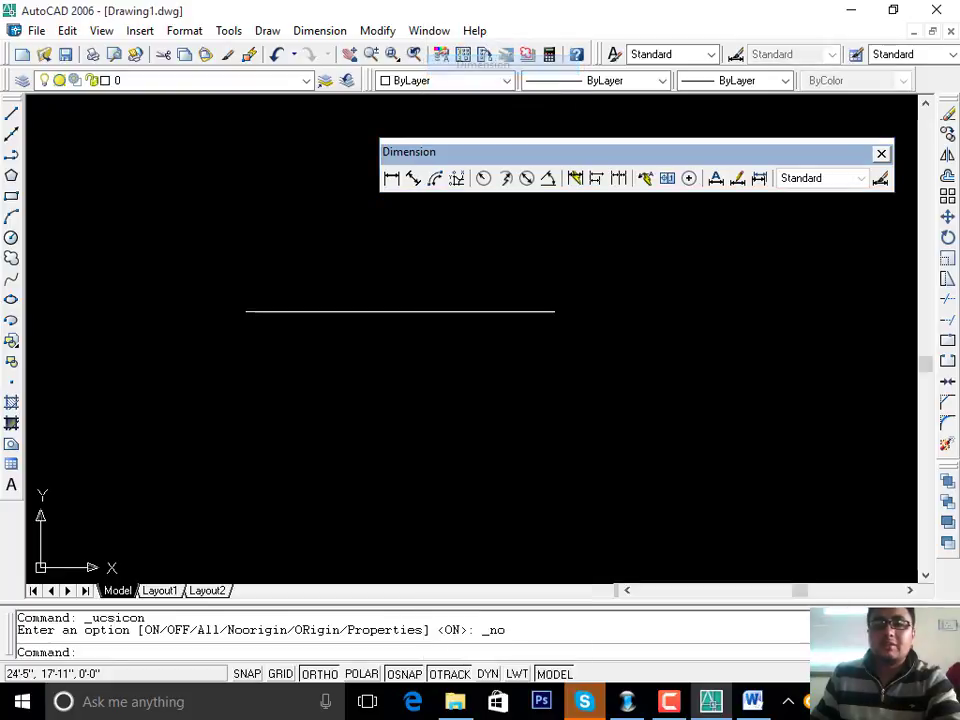
pyautogui.click(391, 178)
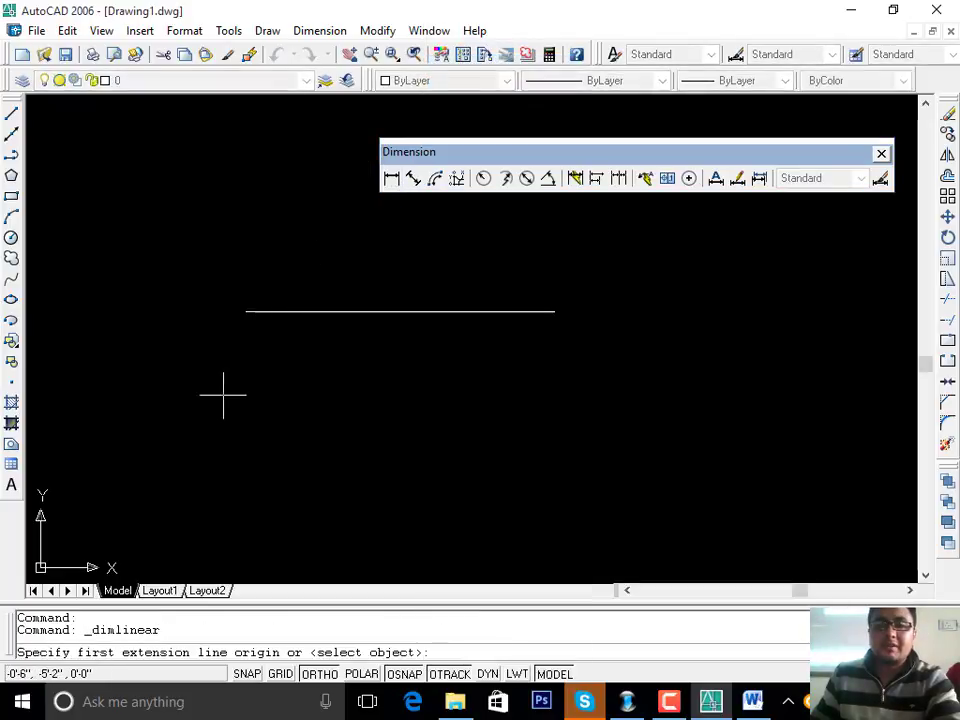
pyautogui.click(246, 311)
pyautogui.click(554, 311)
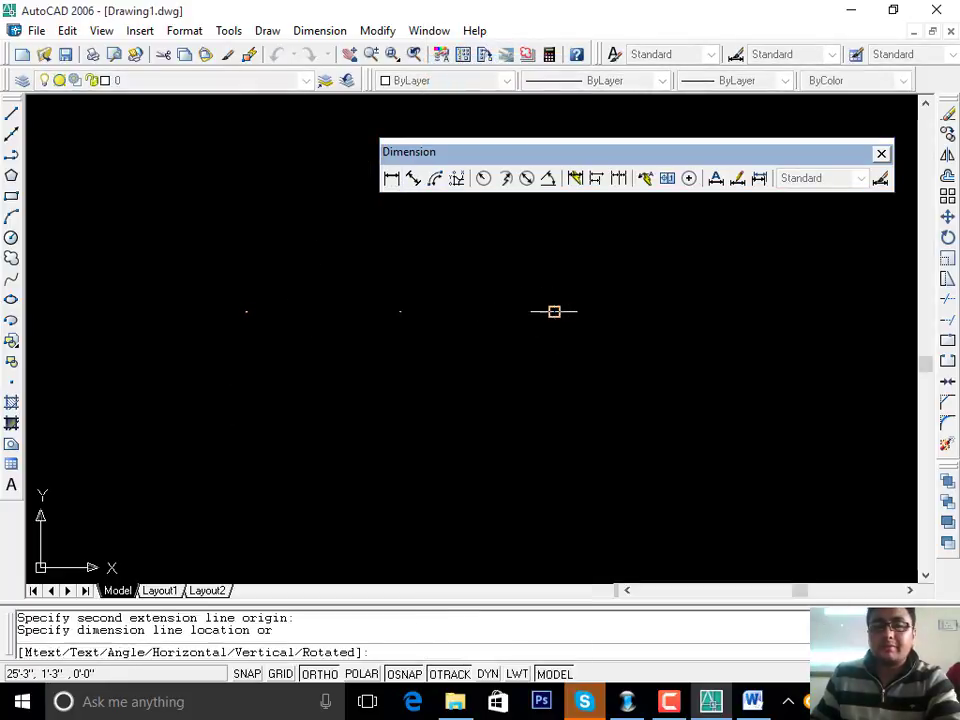
pyautogui.click(553, 390)
pyautogui.scroll(5, 426, 349)
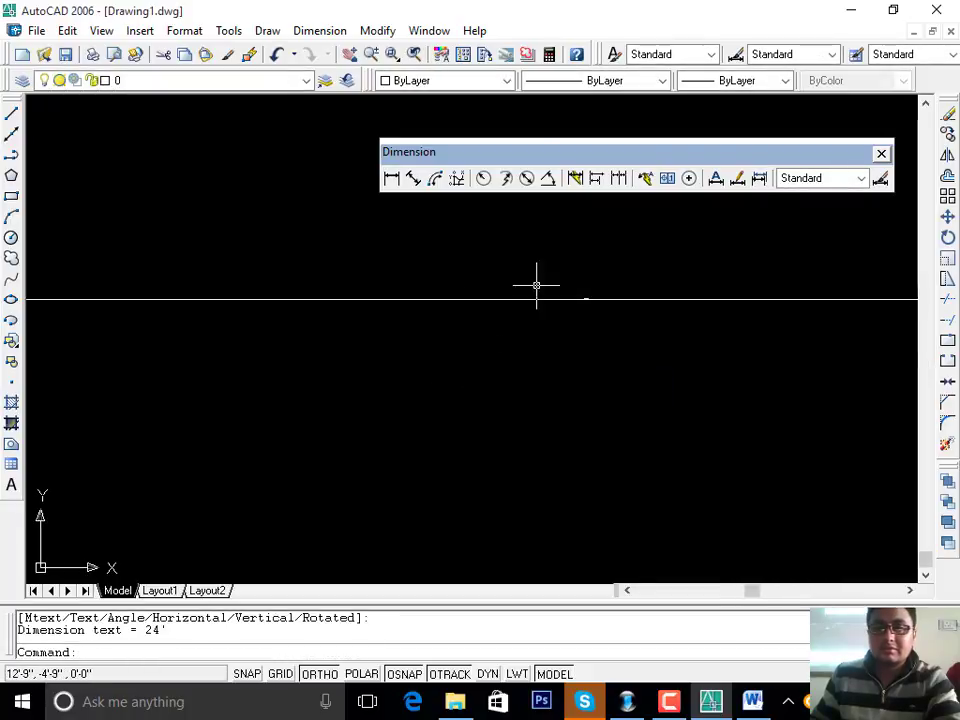
pyautogui.scroll(6, 439, 354)
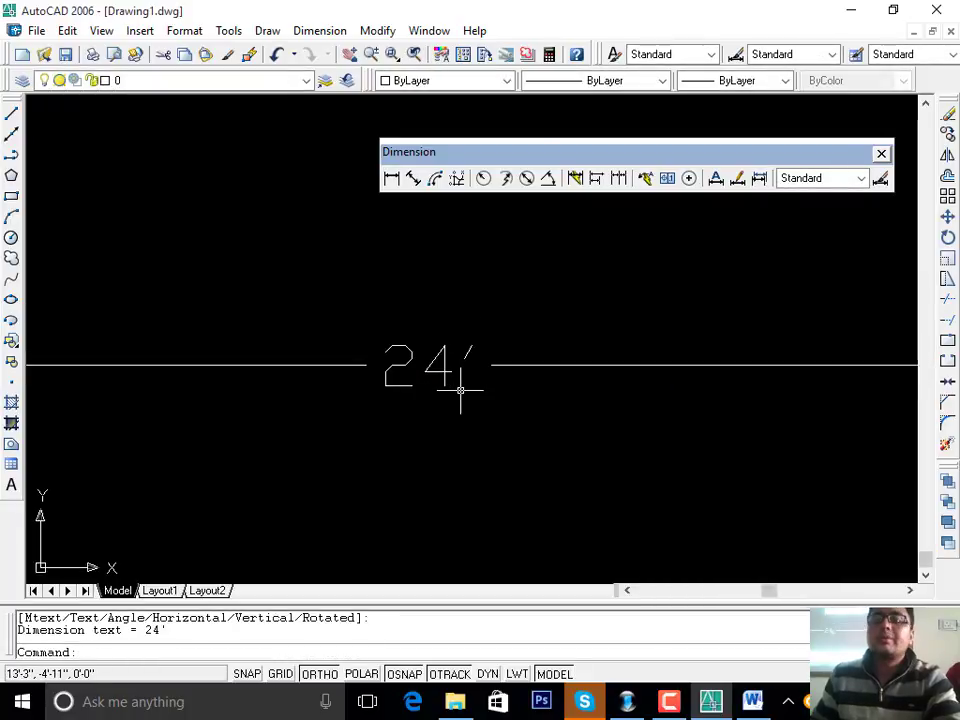
pyautogui.scroll(-8, 460, 390)
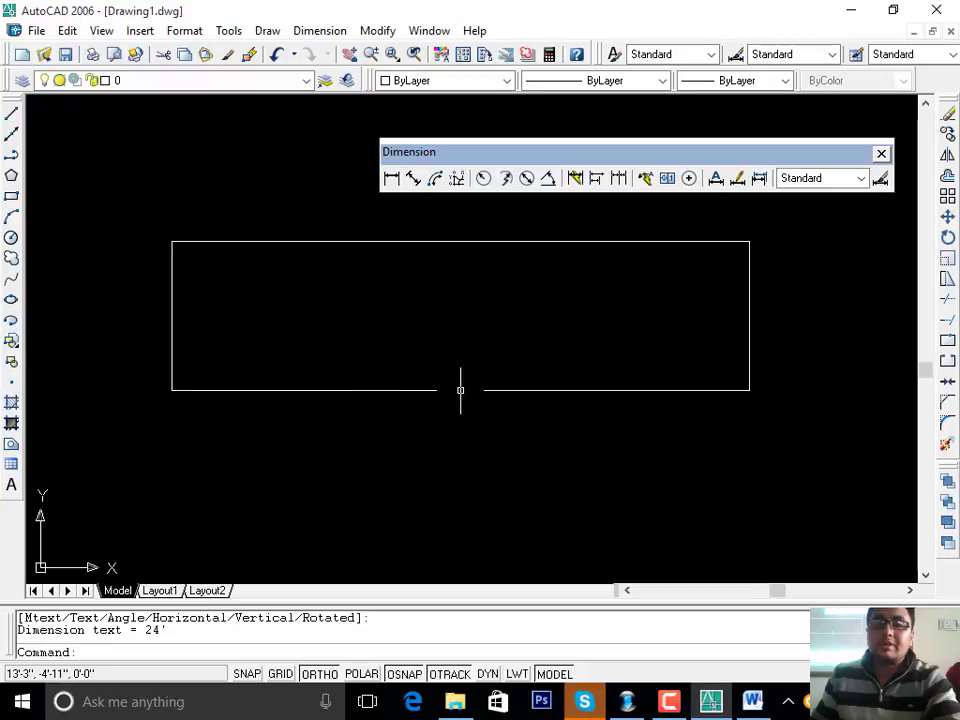
# - Erase the linear dimension and move the dimension tools clear of the horizontal line
pyautogui.click(460, 390)
pyautogui.write('e')
pyautogui.press('Return')
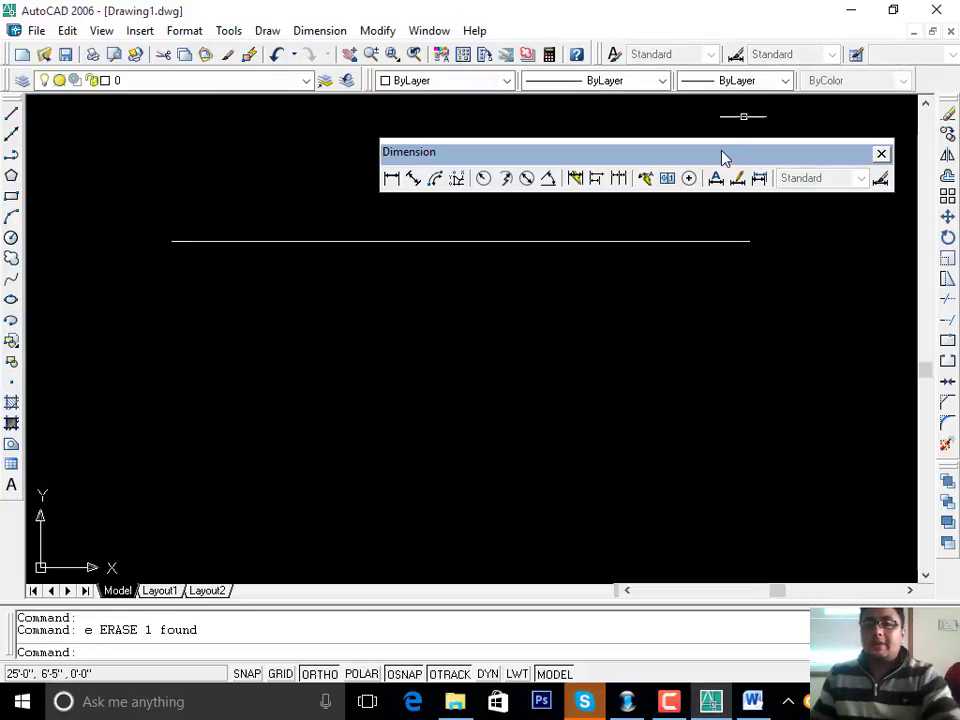
pyautogui.moveTo(711, 154)
pyautogui.mouseDown()
pyautogui.moveTo(762, 475)
pyautogui.moveTo(769, 468)
pyautogui.mouseUp()
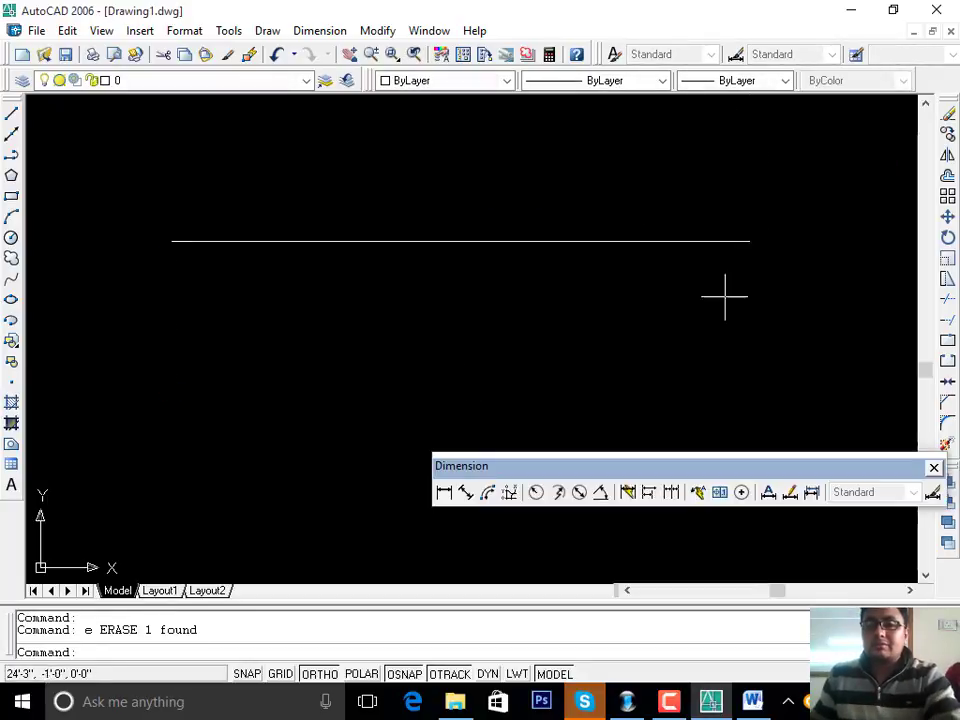
# - Draw a vertical line 45' upward from the right endpoint of the horizontal line using the relative coordinate @0,45'
pyautogui.moveTo(563, 270); pyautogui.dragTo(557, 362, button='middle')
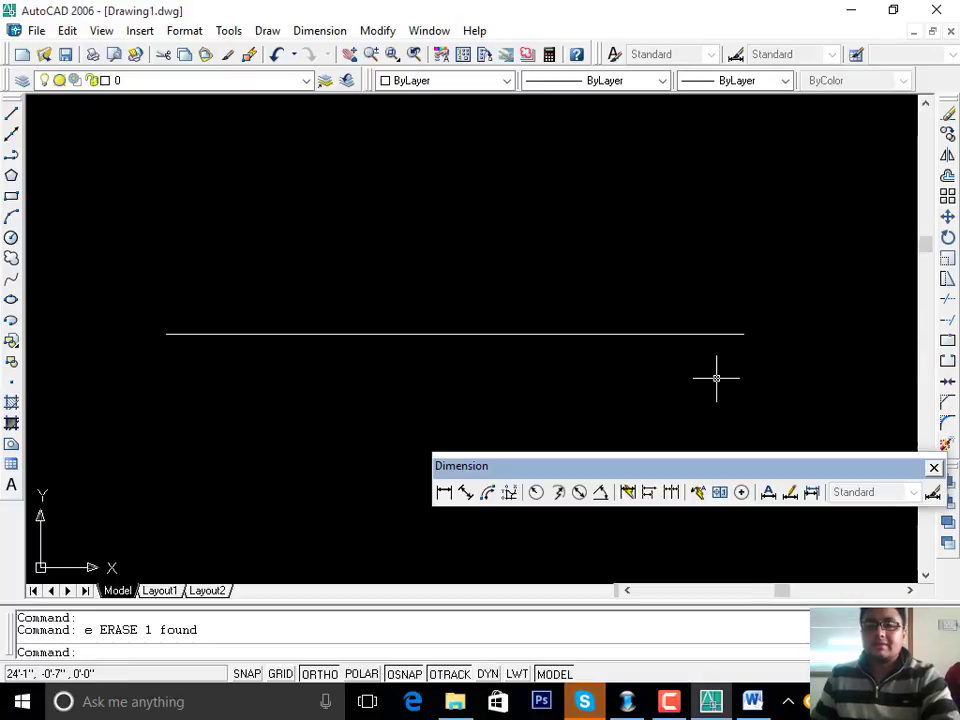
pyautogui.click(11, 116)
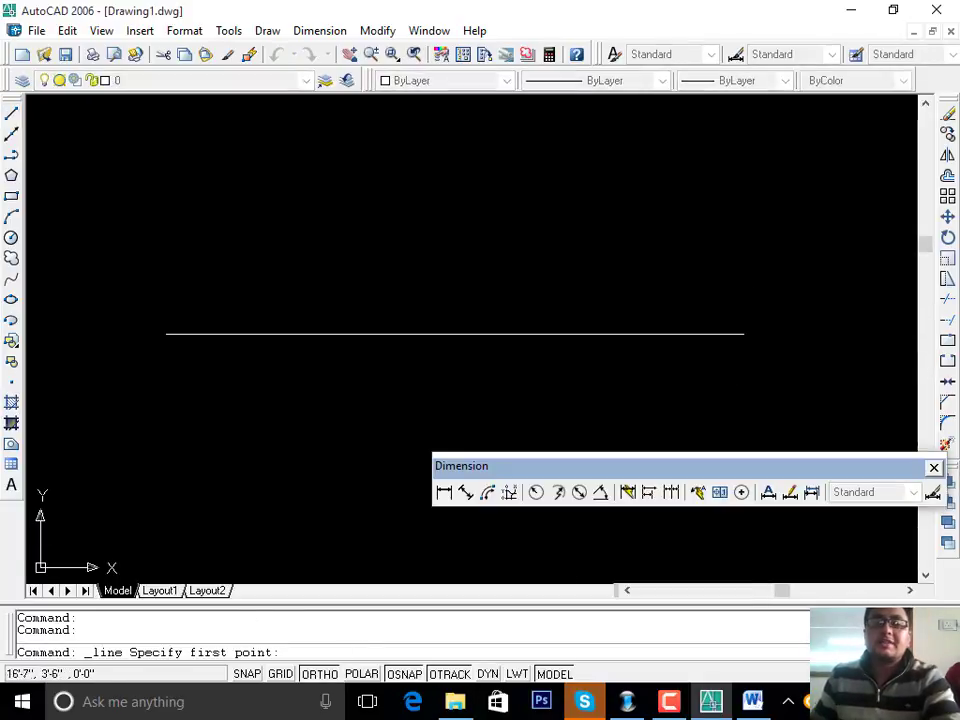
pyautogui.click(743, 334)
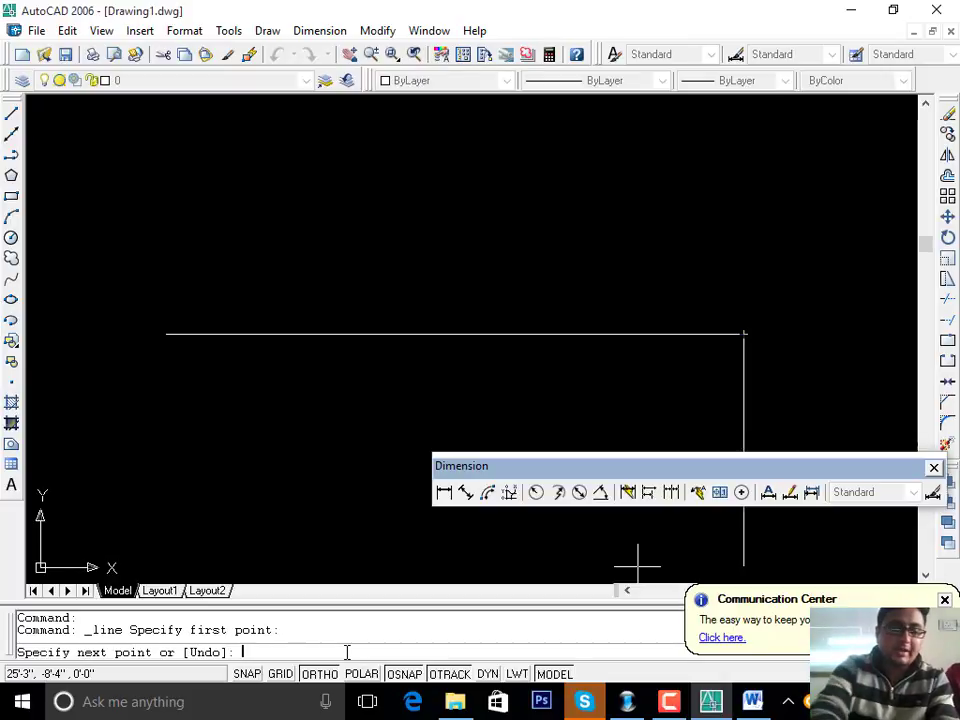
pyautogui.write('@')
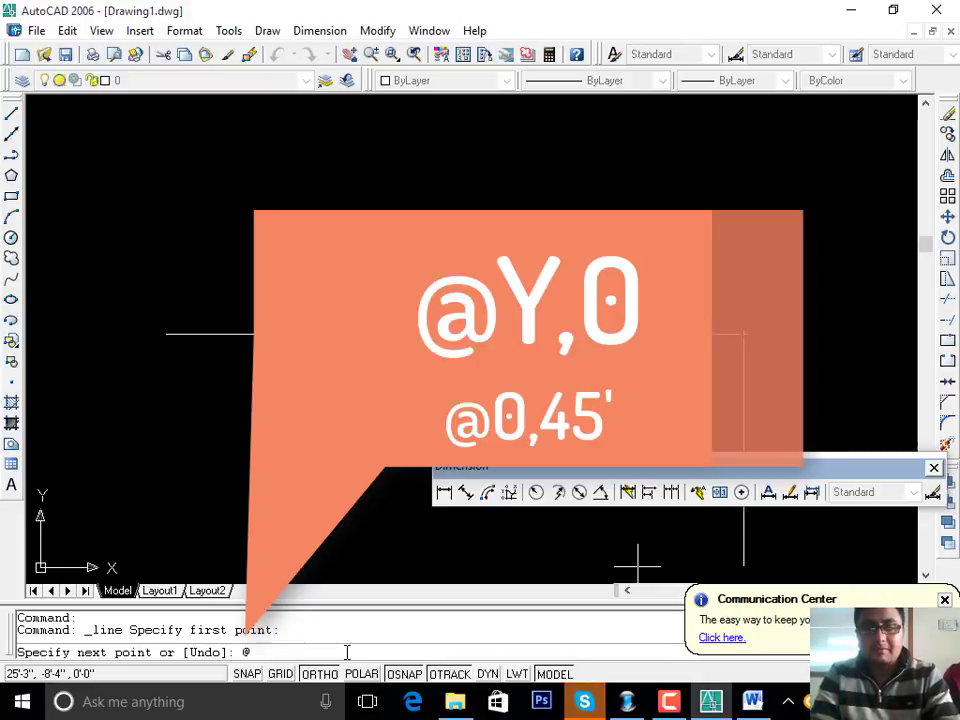
pyautogui.write('0')
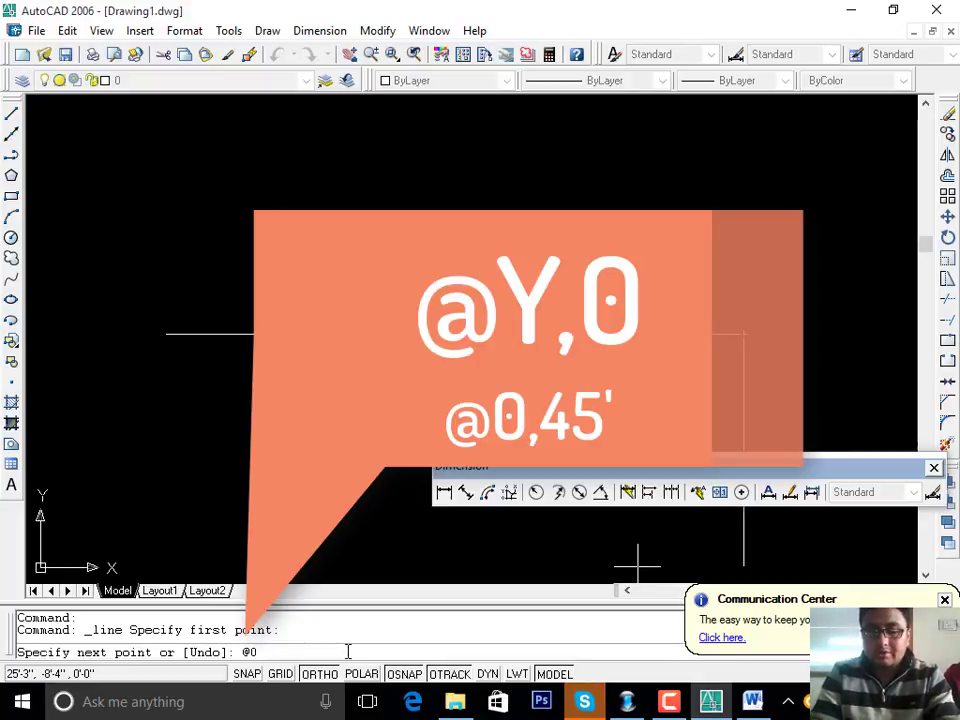
pyautogui.write(',')
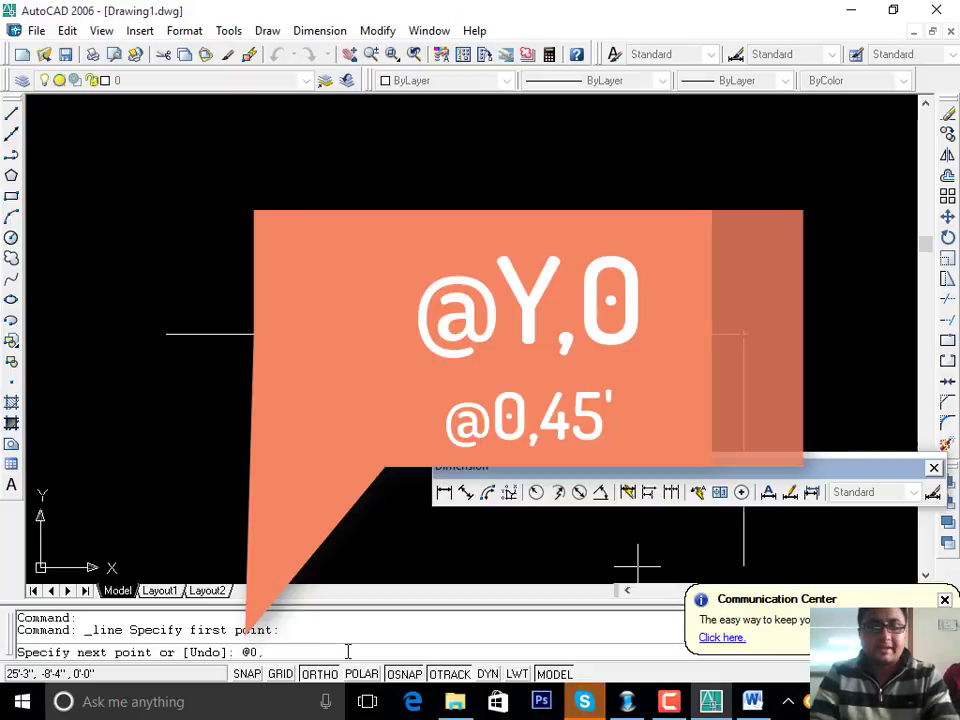
pyautogui.write('4')
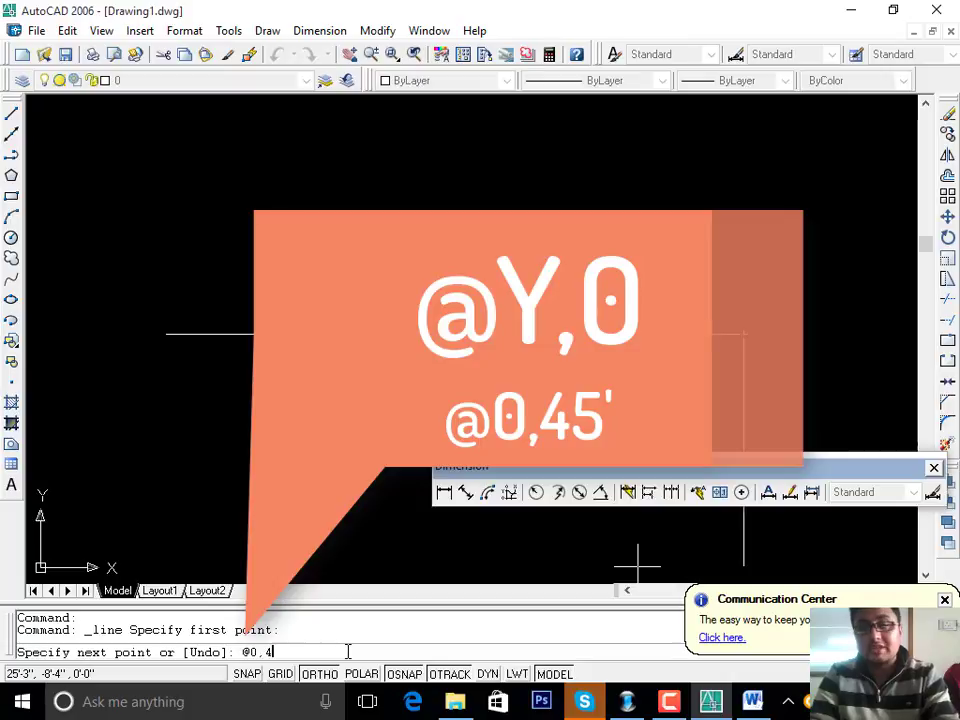
pyautogui.write('5')
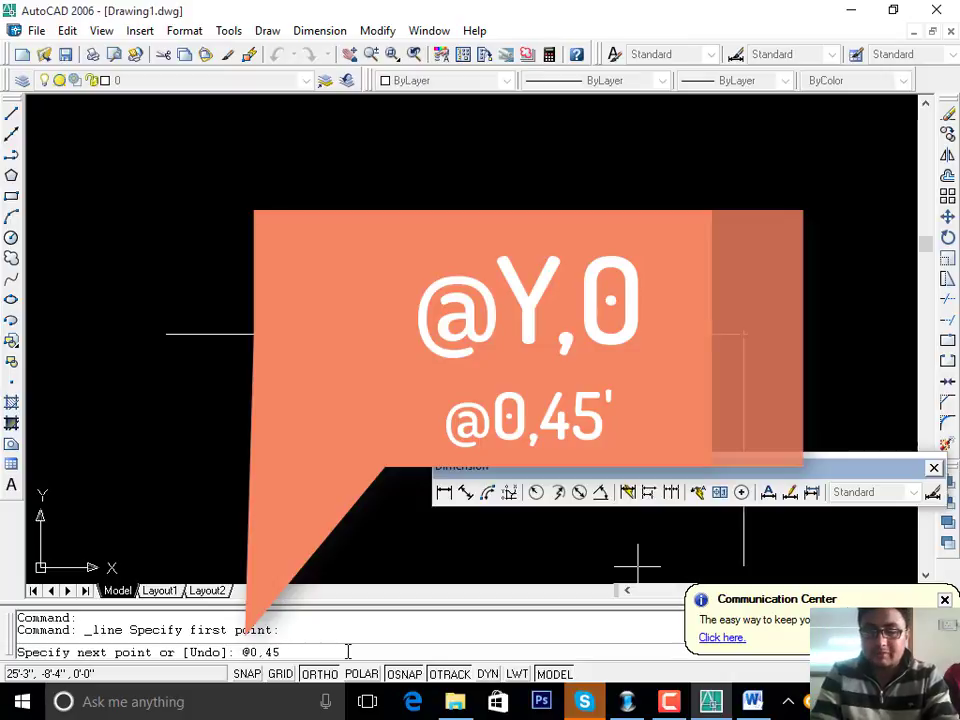
pyautogui.press('Return')
pyautogui.press('Return')
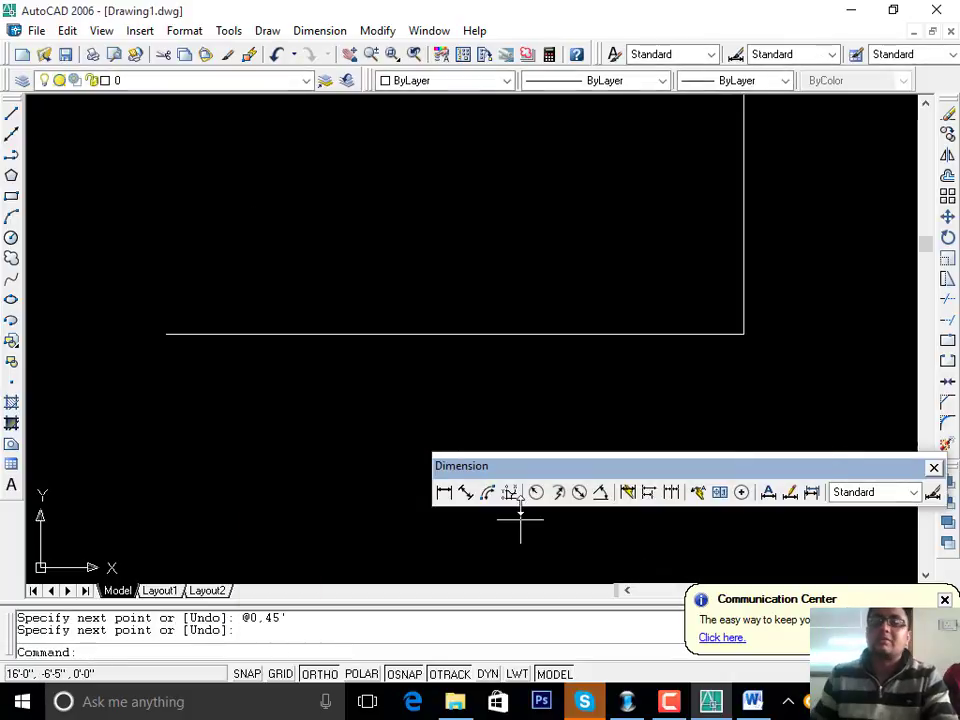
pyautogui.scroll(-2, 787, 242)
pyautogui.moveTo(769, 286); pyautogui.dragTo(634, 484, button='middle')
pyautogui.scroll(-1, 545, 218)
pyautogui.moveTo(548, 220); pyautogui.dragTo(563, 324, button='middle')
pyautogui.press('Escape')
pyautogui.press('Escape')
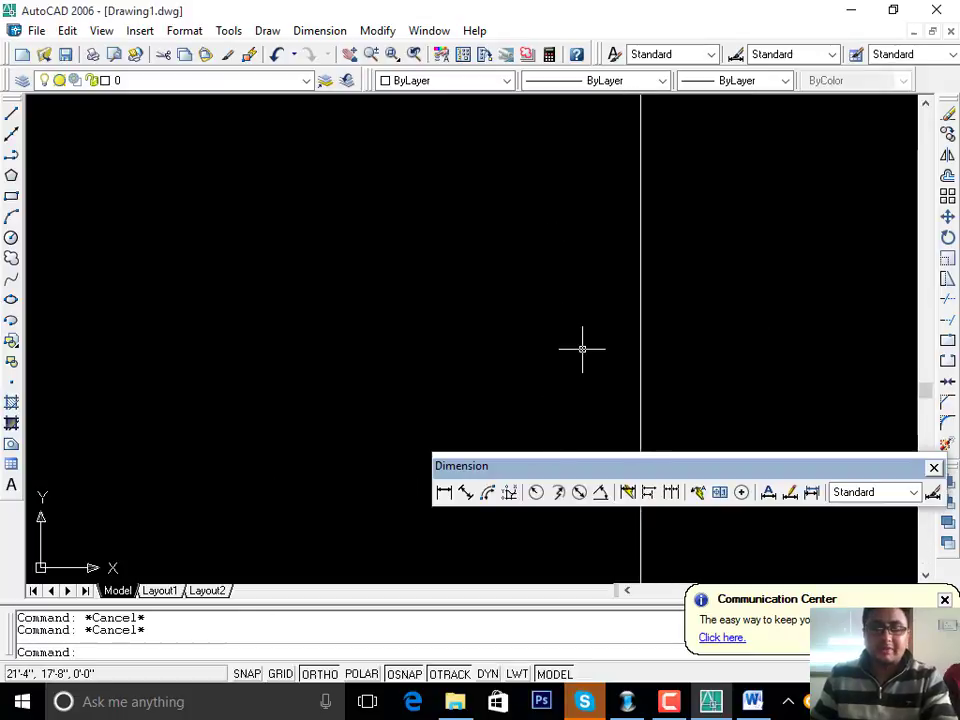
# - Zoom to the drawing extents and move the dimension tools clear of the two drawn lines
pyautogui.write('z')
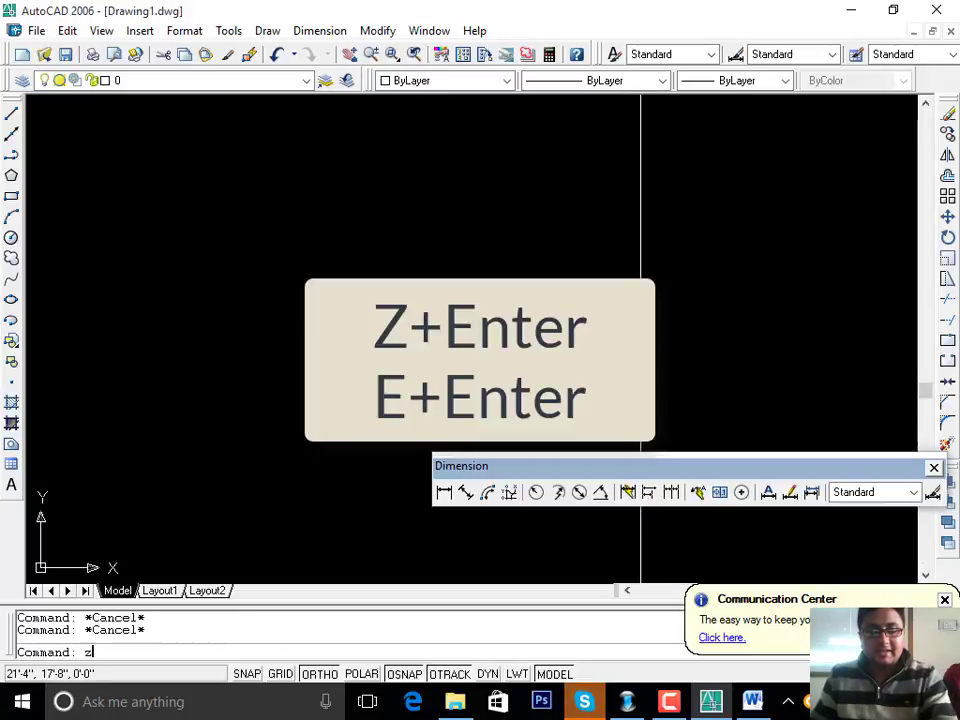
pyautogui.press('Return')
pyautogui.write('e')
pyautogui.press('Return')
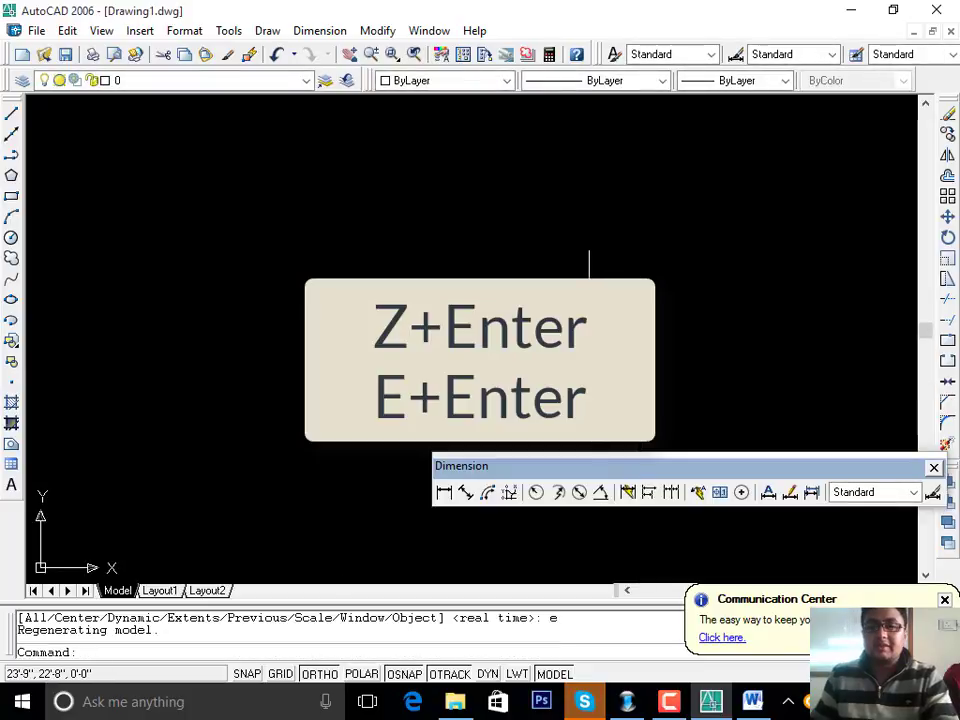
pyautogui.moveTo(787, 481)
pyautogui.mouseDown()
pyautogui.moveTo(816, 510)
pyautogui.moveTo(795, 549)
pyautogui.moveTo(778, 551)
pyautogui.moveTo(785, 557)
pyautogui.mouseUp()
pyautogui.scroll(3, 600, 300)
pyautogui.moveTo(597, 295)
pyautogui.mouseDown(button='middle')
pyautogui.moveTo(651, 356)
pyautogui.moveTo(674, 313)
pyautogui.moveTo(614, 389)
pyautogui.moveTo(625, 365)
pyautogui.mouseUp(button='middle')
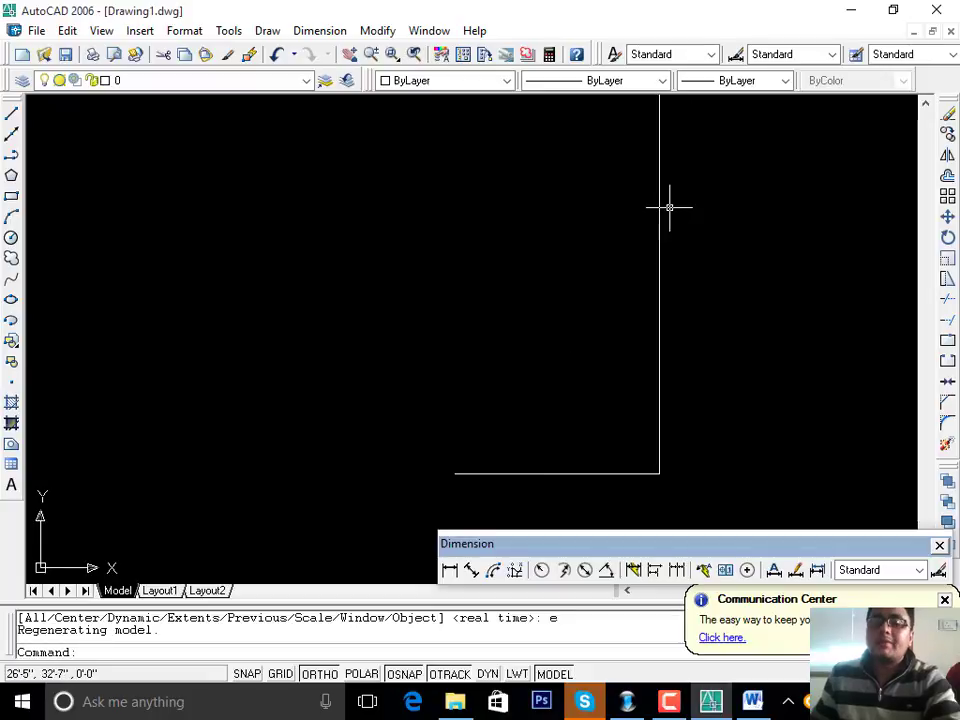
# - Draw a horizontal line 24' leftward from the upper endpoint of the vertical line using the relative coordinate @-24',0
pyautogui.moveTo(669, 208)
pyautogui.mouseDown(button='middle')
pyautogui.moveTo(681, 229)
pyautogui.moveTo(708, 197)
pyautogui.mouseUp(button='middle')
pyautogui.moveTo(99, 523); pyautogui.dragTo(167, 490, button='middle')
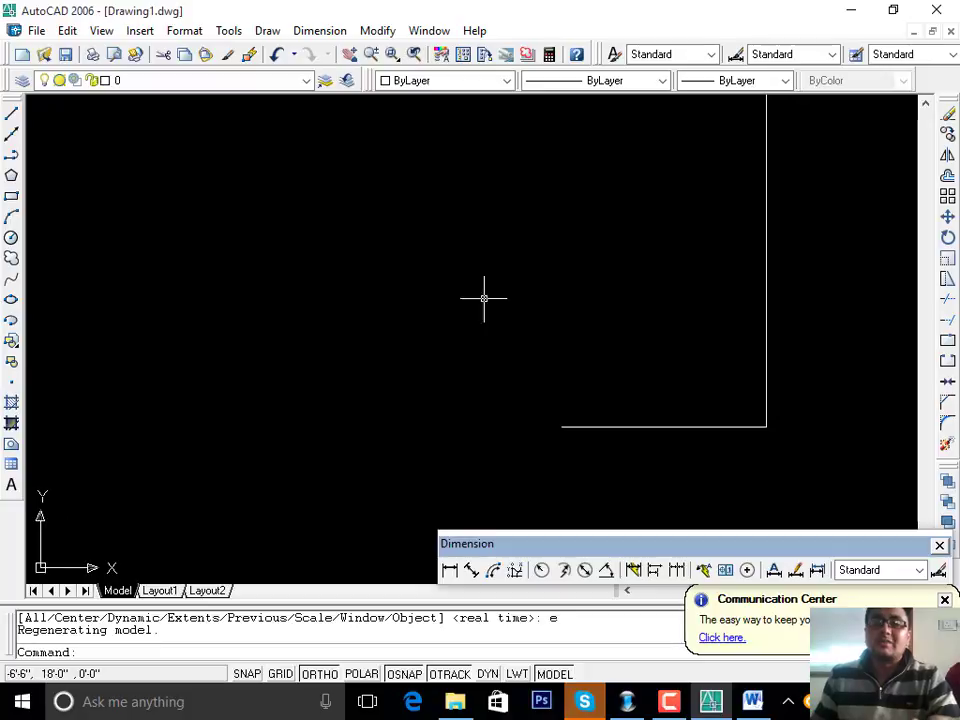
pyautogui.moveTo(592, 188); pyautogui.dragTo(602, 390, button='middle')
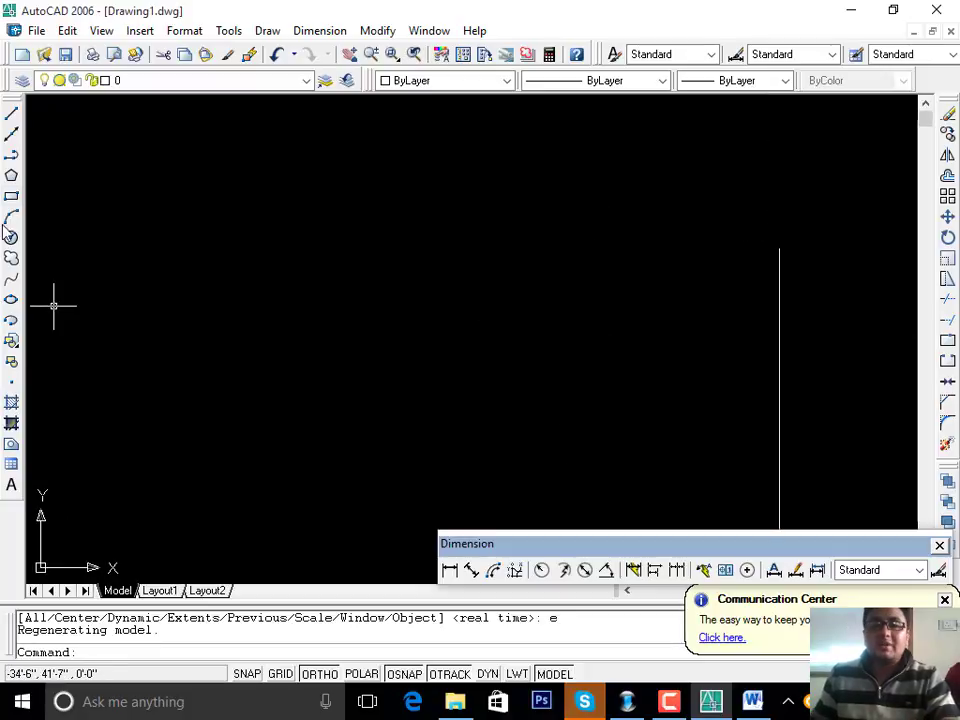
pyautogui.click(11, 114)
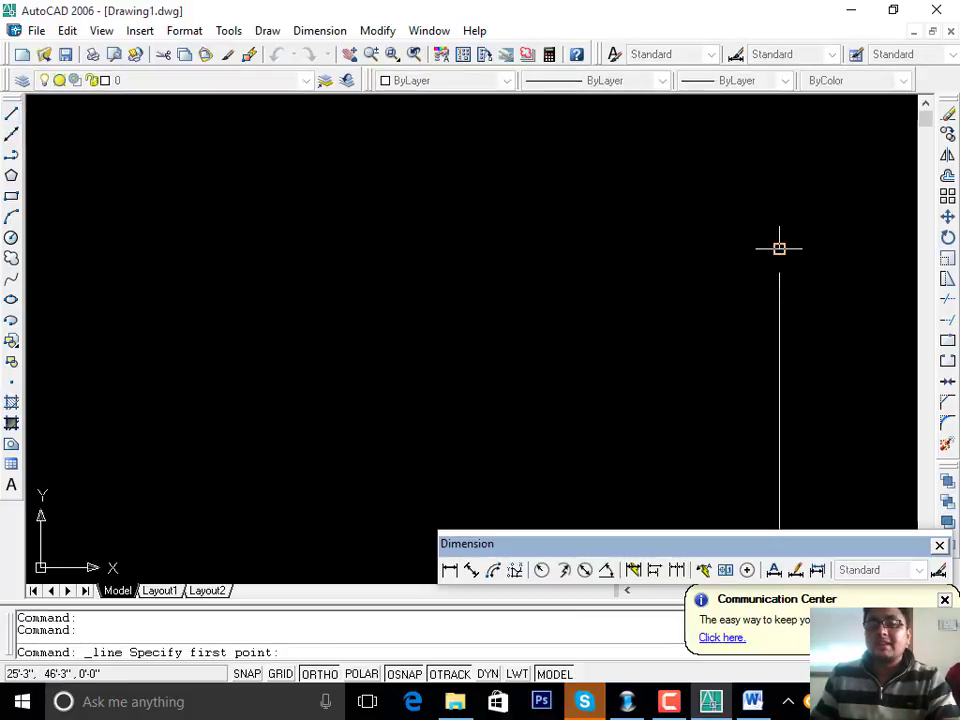
pyautogui.click(779, 248)
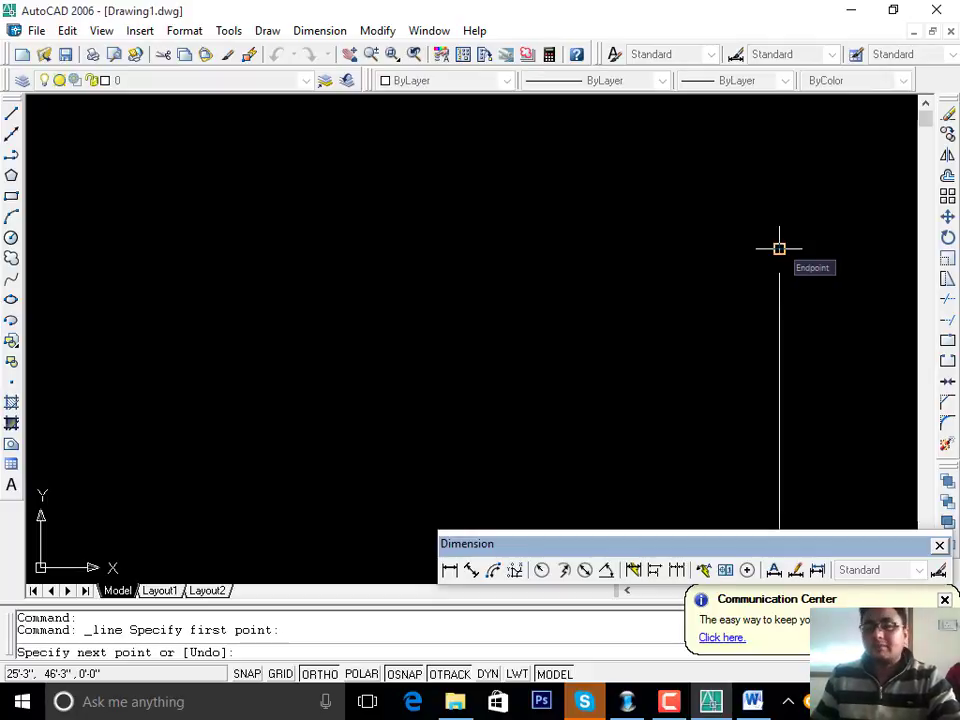
pyautogui.moveTo(786, 180); pyautogui.dragTo(921, 162)
pyautogui.moveTo(855, 103); pyautogui.dragTo(855, 240)
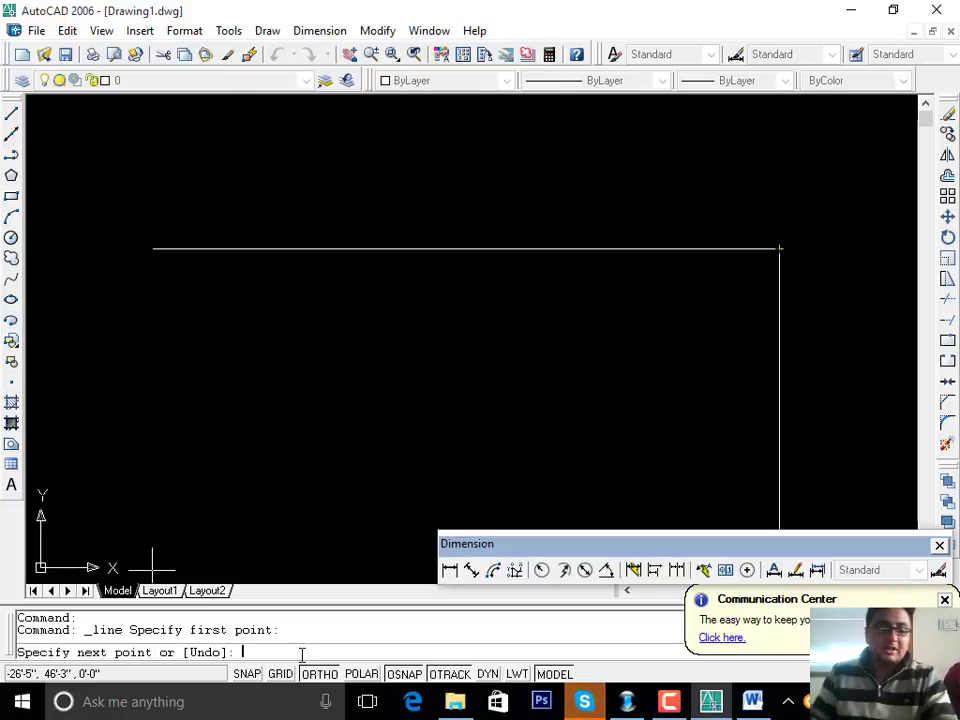
pyautogui.write('@')
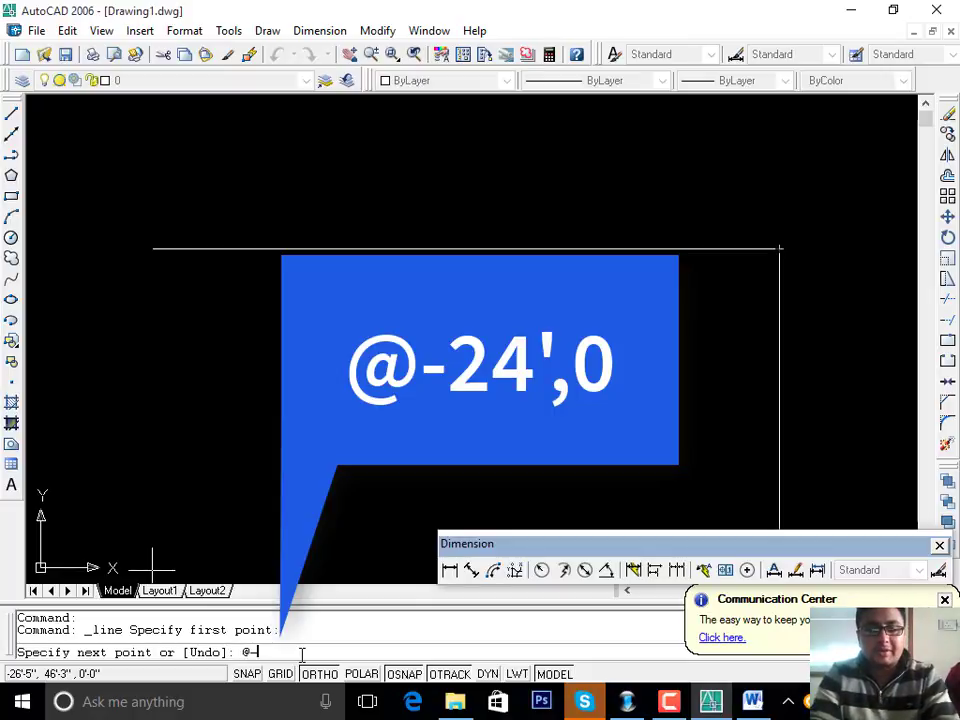
pyautogui.write('-24')
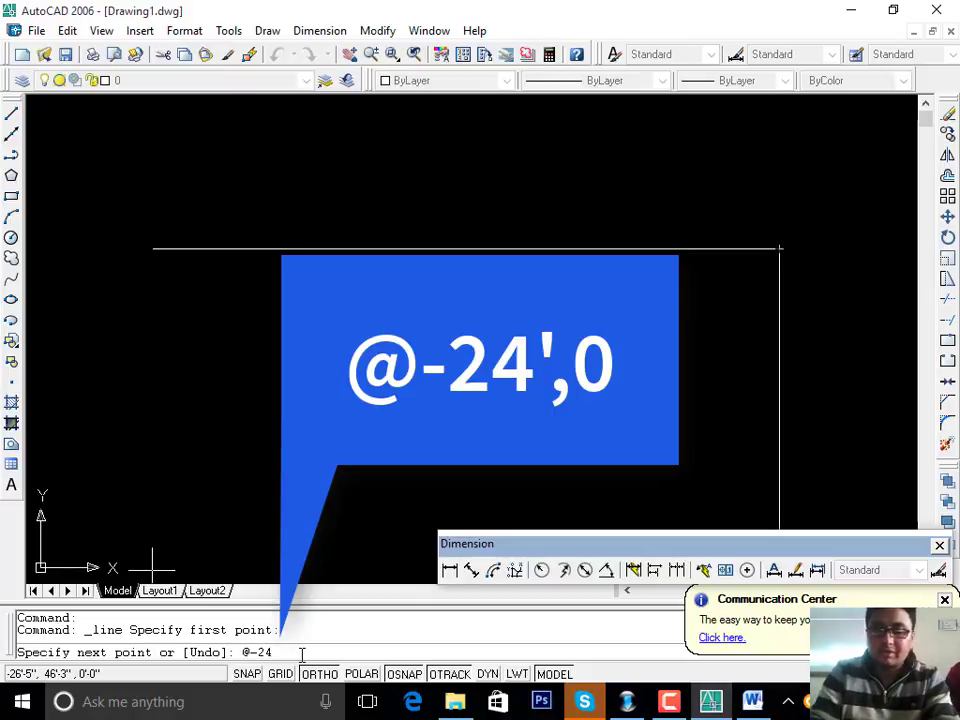
pyautogui.write("',")
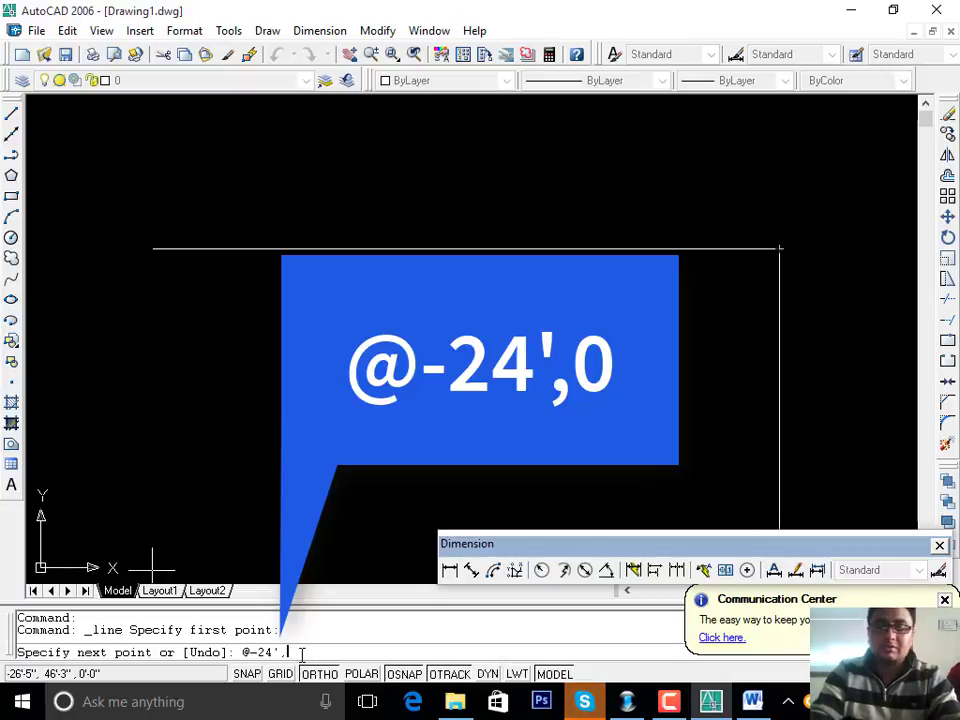
pyautogui.press('Return')
pyautogui.press('Return')
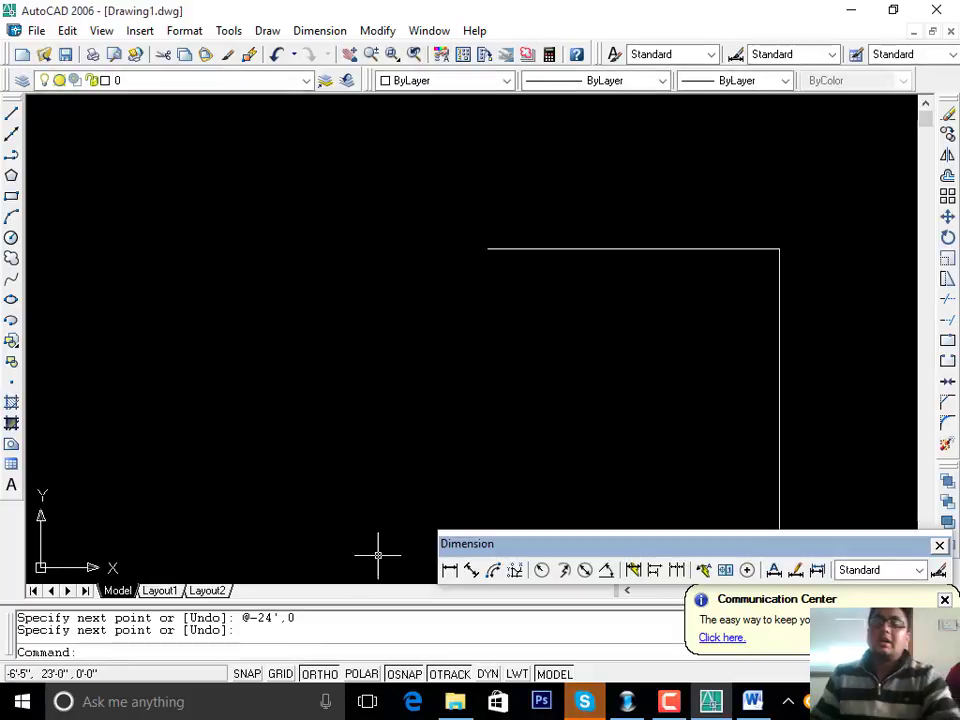
# - Close the outline with a vertical line 45' downward from the upper line's left endpoint using the relative coordinate @0,-45'
pyautogui.scroll(-3, 578, 285)
pyautogui.moveTo(578, 285); pyautogui.dragTo(605, 190, button='middle')
pyautogui.moveTo(602, 302); pyautogui.dragTo(604, 309, button='middle')
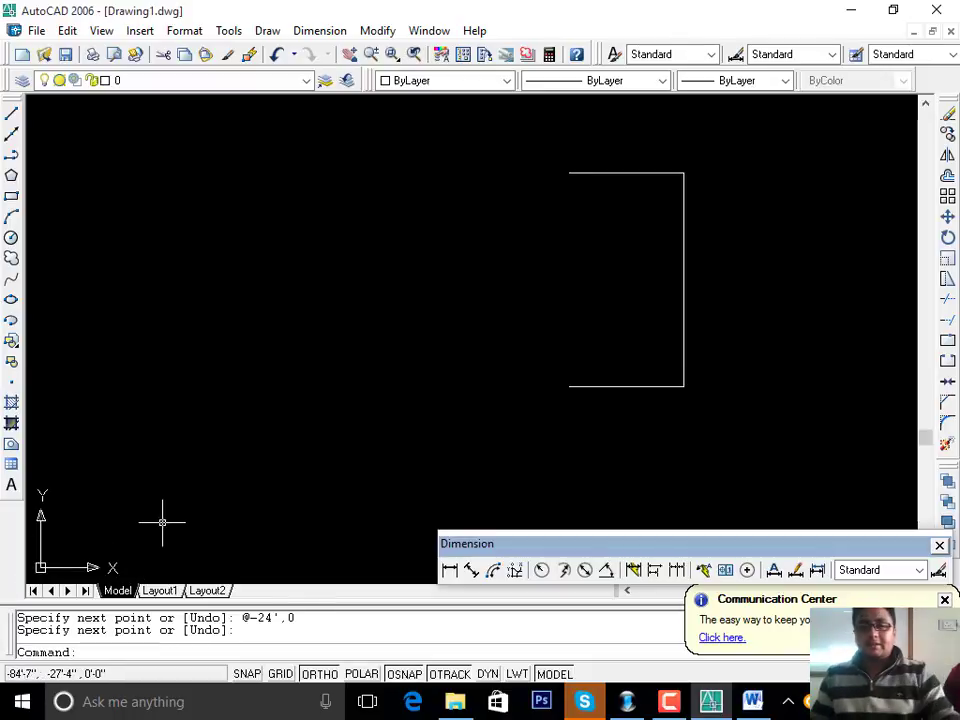
pyautogui.click(11, 113)
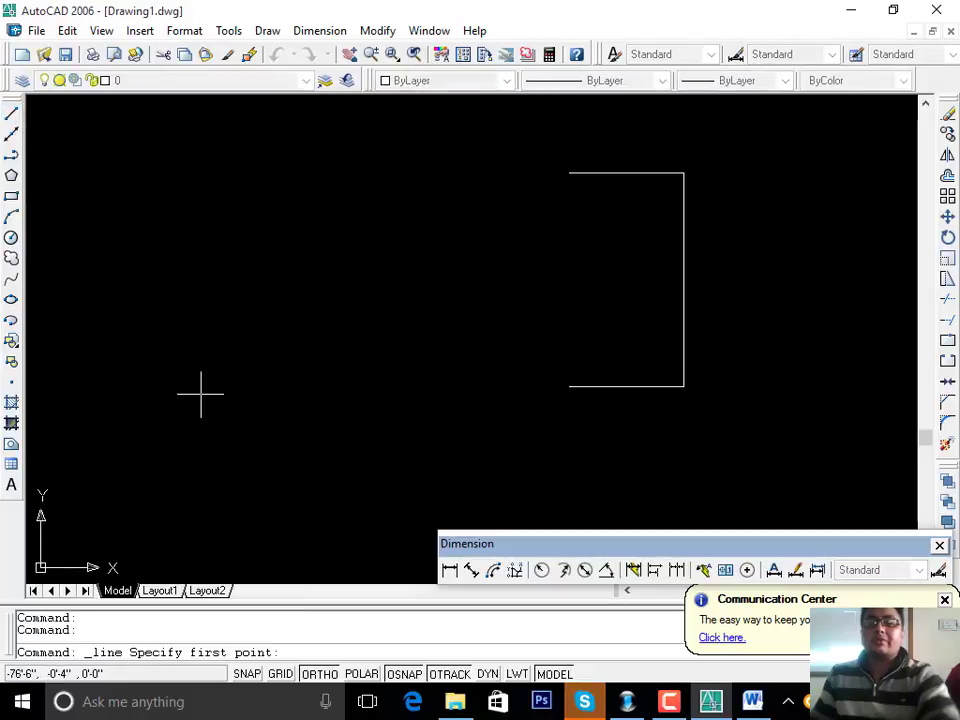
pyautogui.click(570, 173)
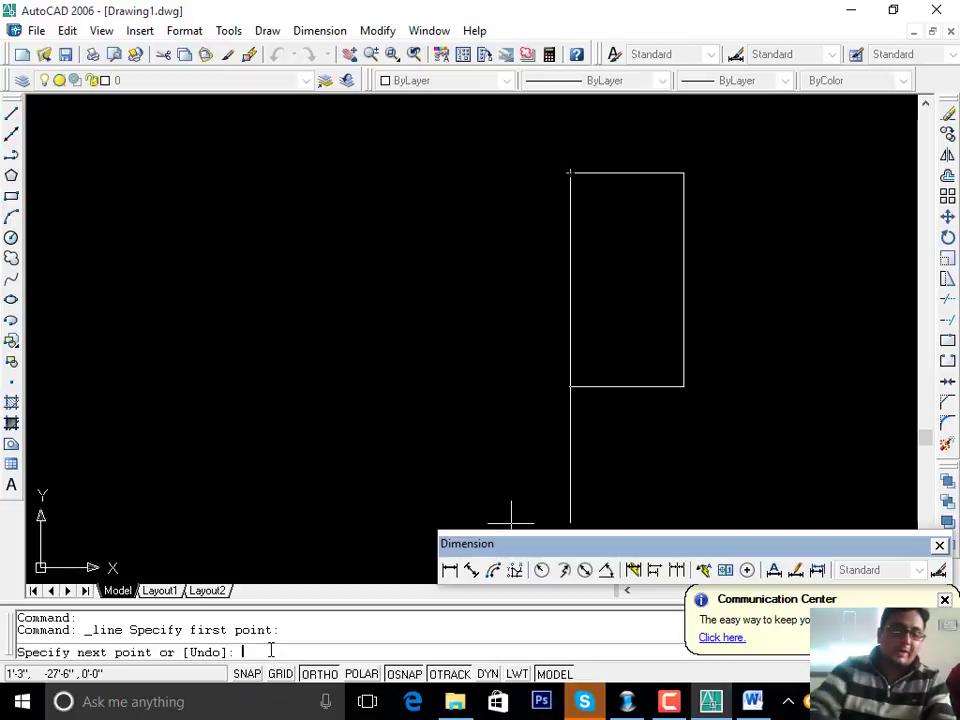
pyautogui.write("@0,-45'")
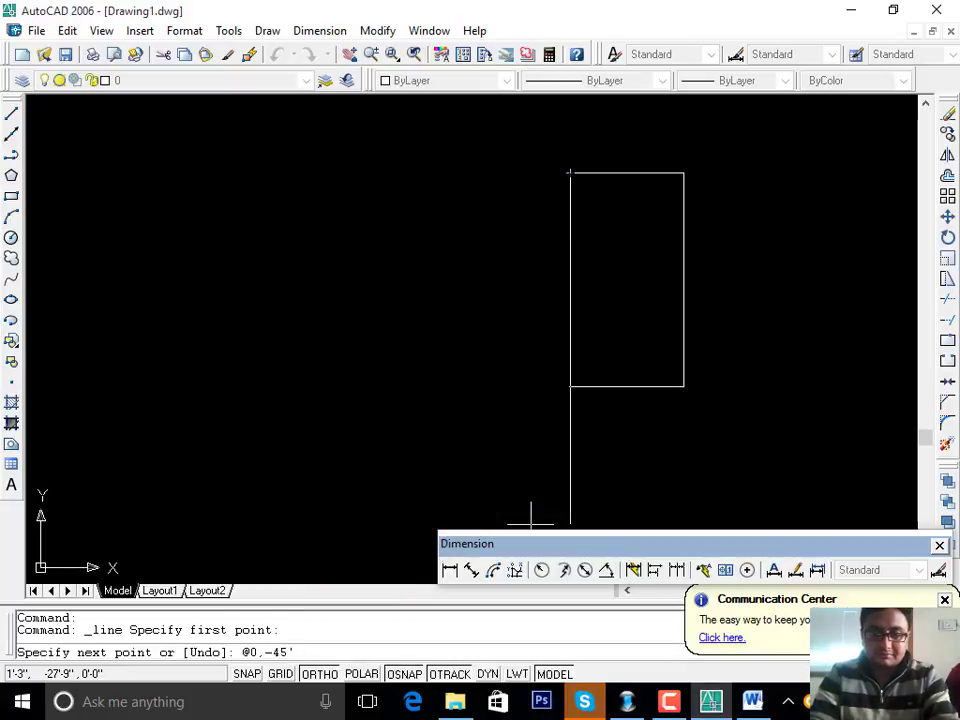
pyautogui.press('Return')
pyautogui.press('Return')
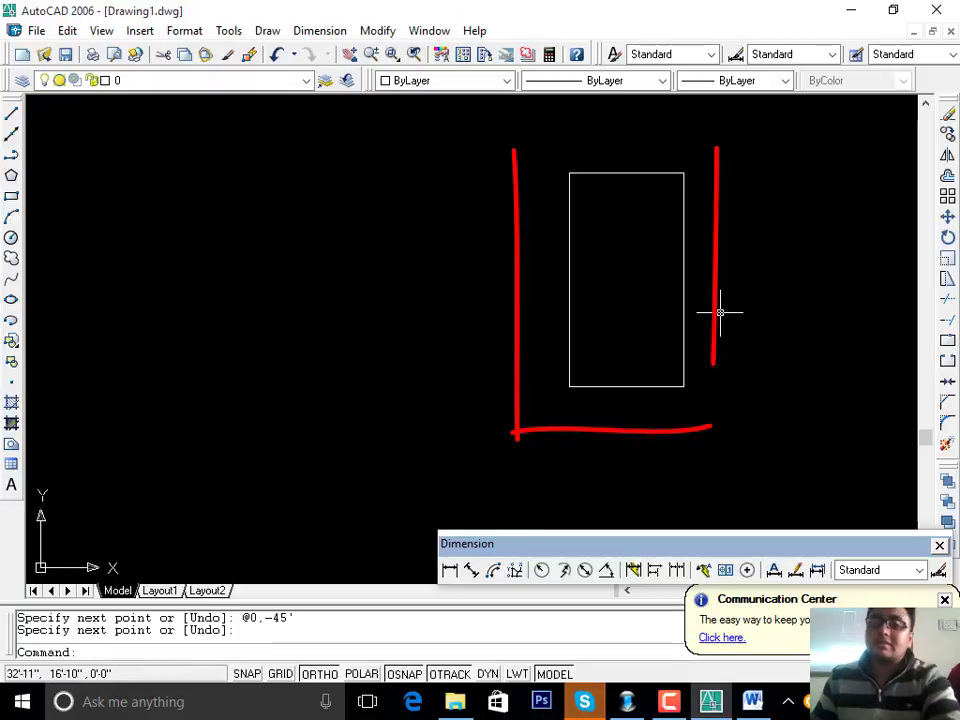
# - Draw a stepped chain of four connected horizontal and vertical lines at freely picked points, starting left of the rectangle and ending across it
pyautogui.moveTo(568, 244); pyautogui.dragTo(527, 277, button='middle')
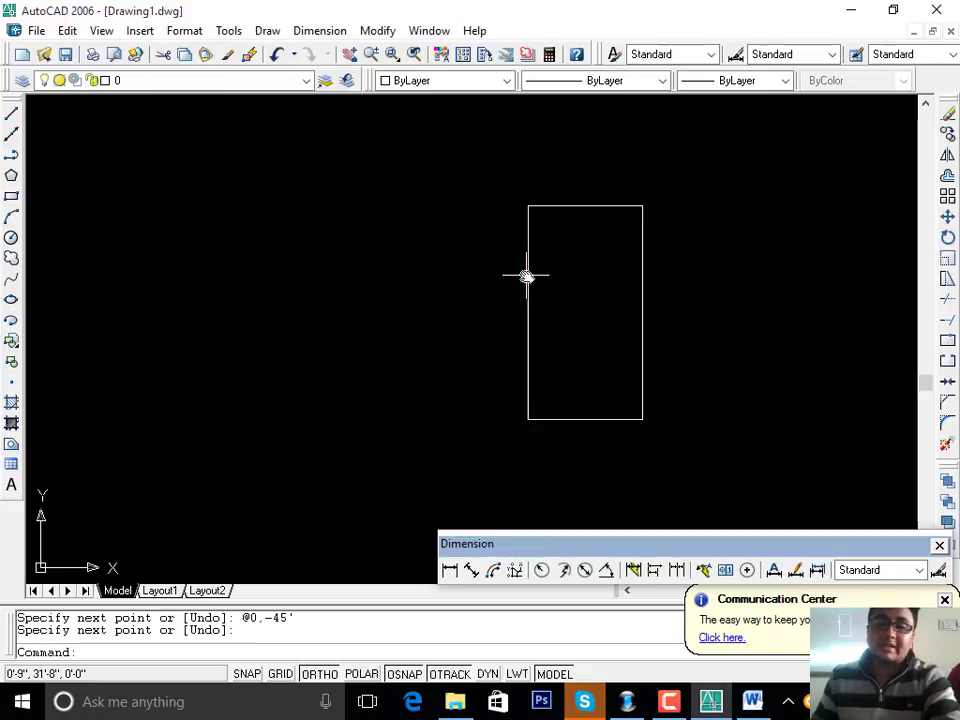
pyautogui.moveTo(525, 274)
pyautogui.mouseDown(button='middle')
pyautogui.moveTo(519, 259)
pyautogui.moveTo(513, 300)
pyautogui.moveTo(538, 276)
pyautogui.mouseUp(button='middle')
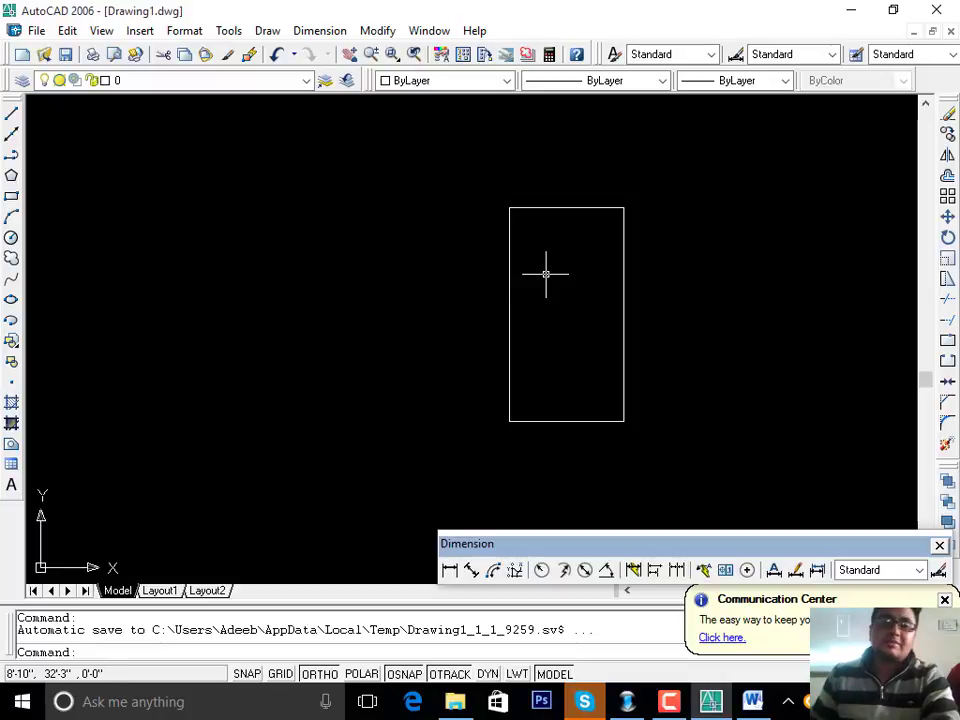
pyautogui.click(11, 113)
pyautogui.click(70, 340)
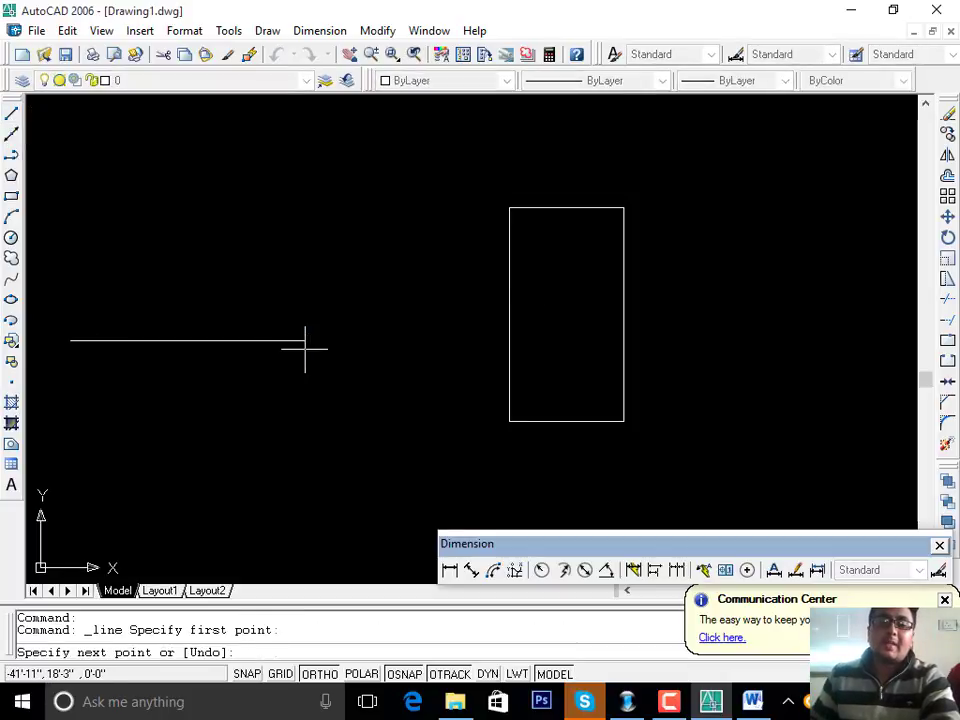
pyautogui.click(305, 345)
pyautogui.click(332, 139)
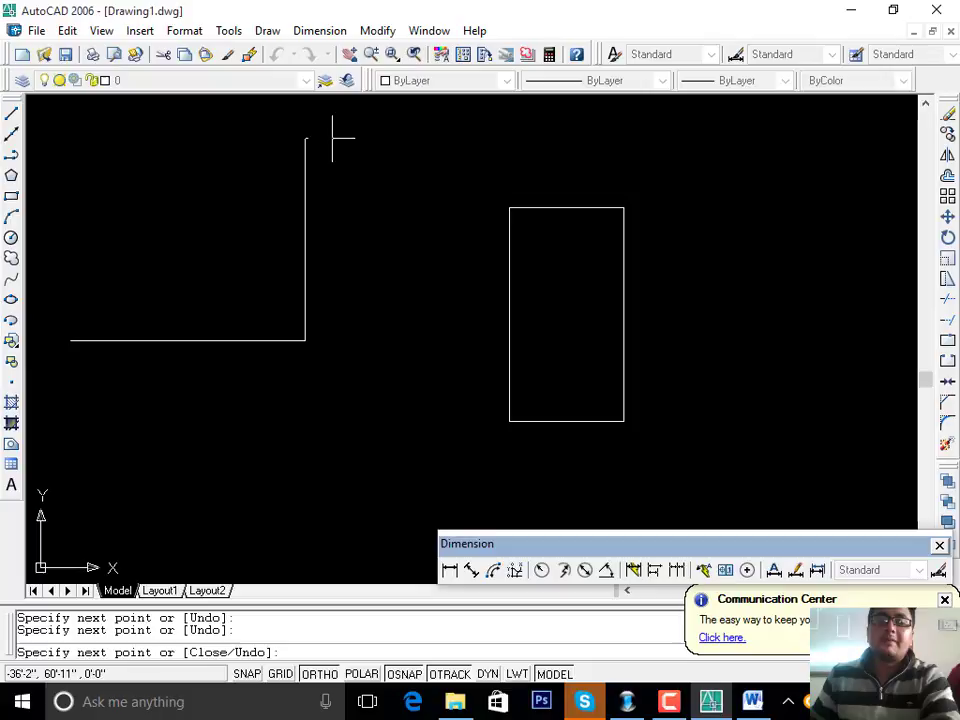
pyautogui.click(544, 155)
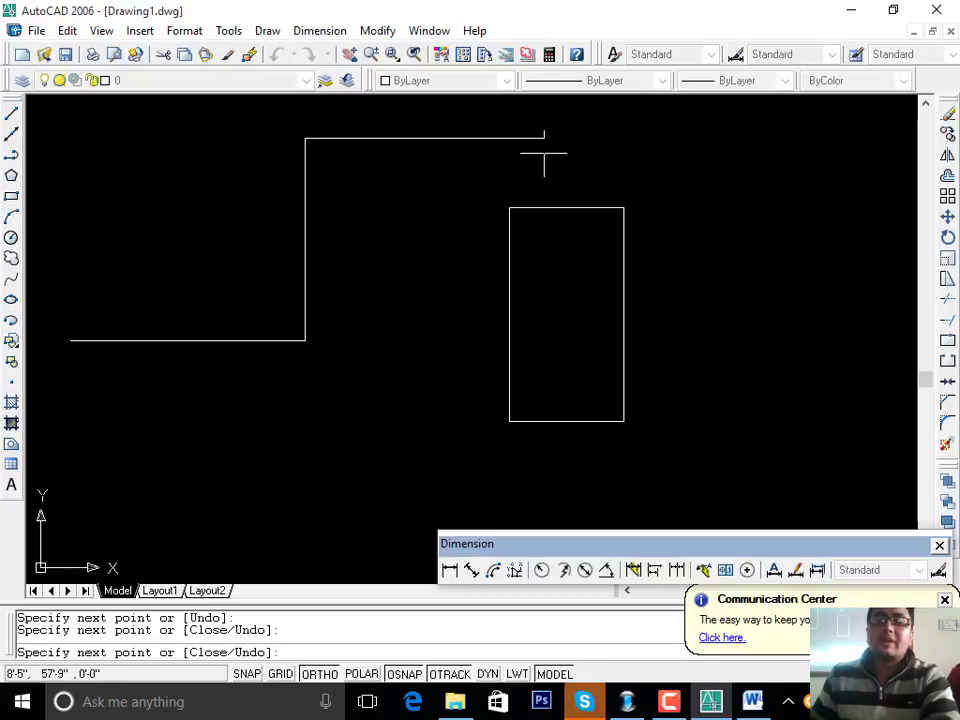
pyautogui.click(361, 461)
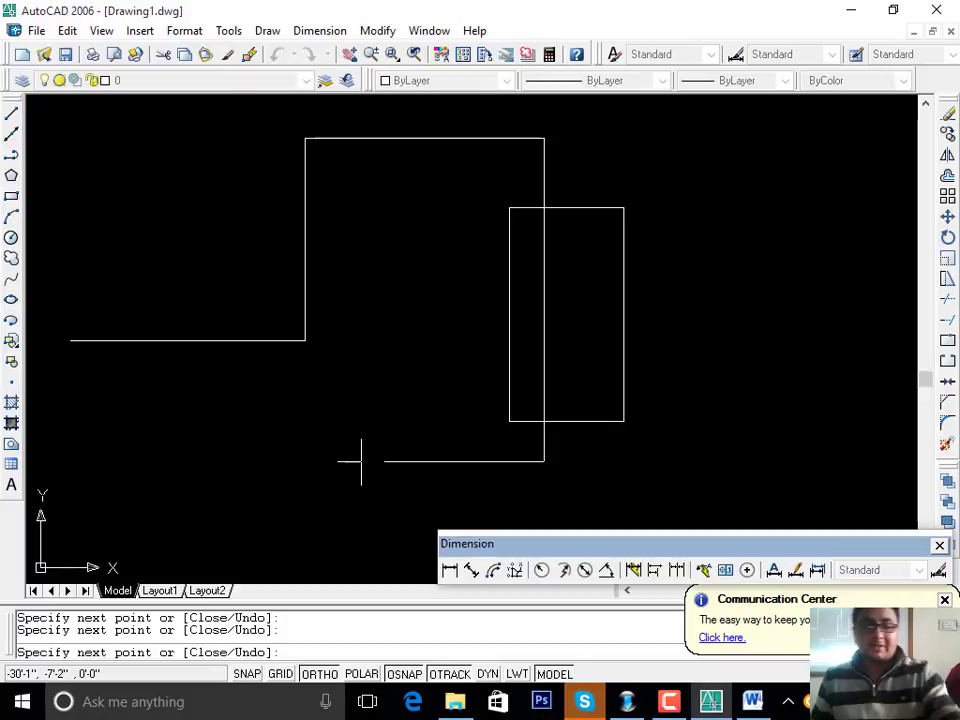
pyautogui.press('Escape')
pyautogui.press('Escape')
# - Select all object snap modes in the drafting settings and apply them
pyautogui.moveTo(519, 160); pyautogui.dragTo(524, 176, button='middle')
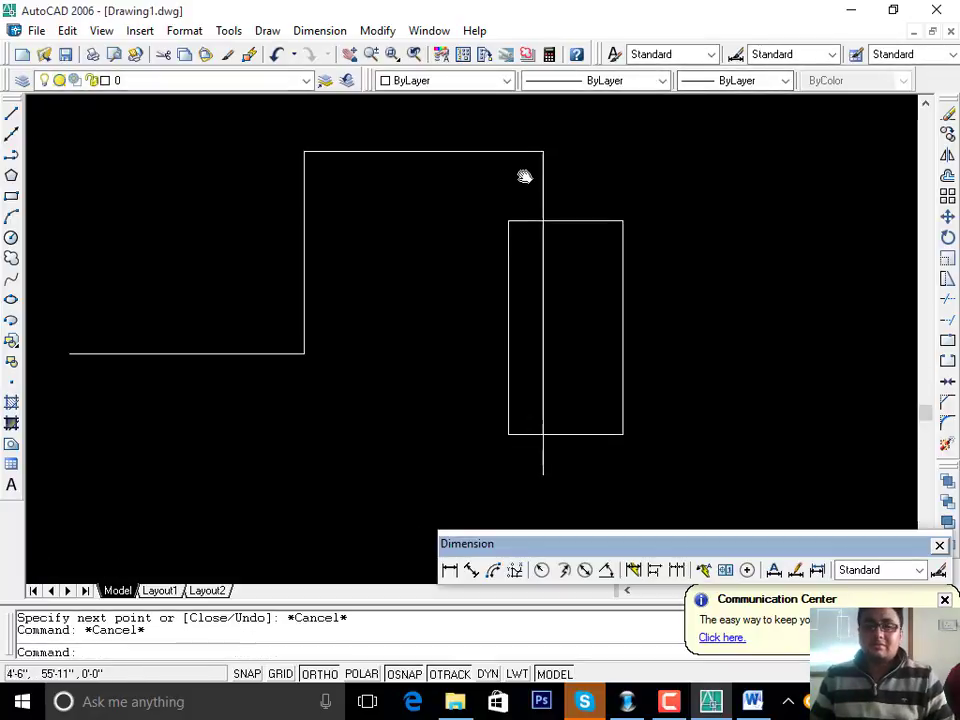
pyautogui.rightClick(404, 675)
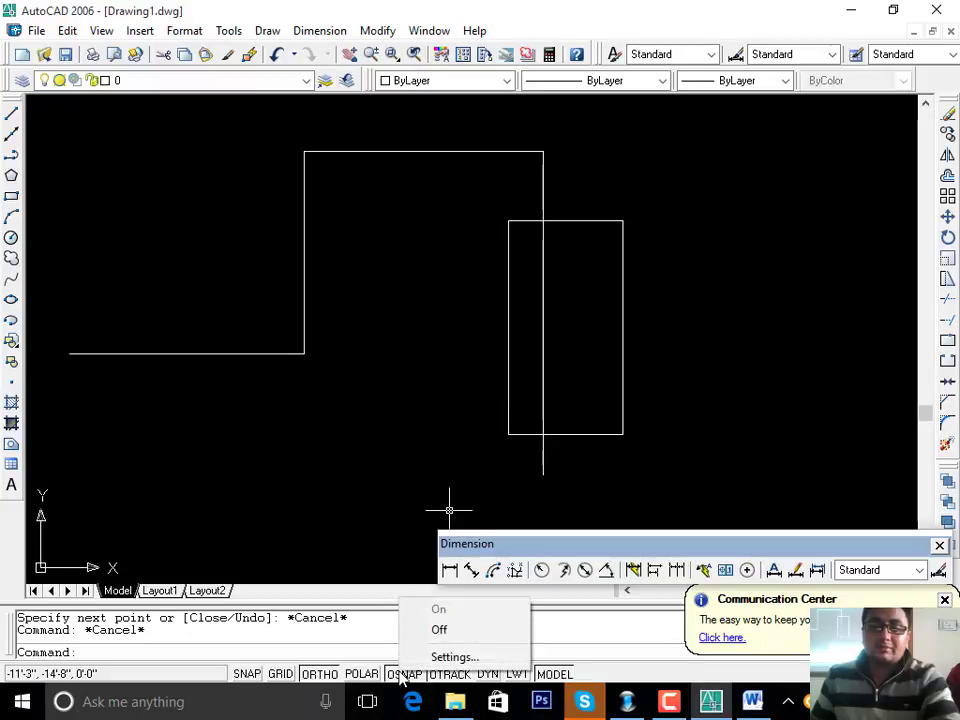
pyautogui.click(454, 657)
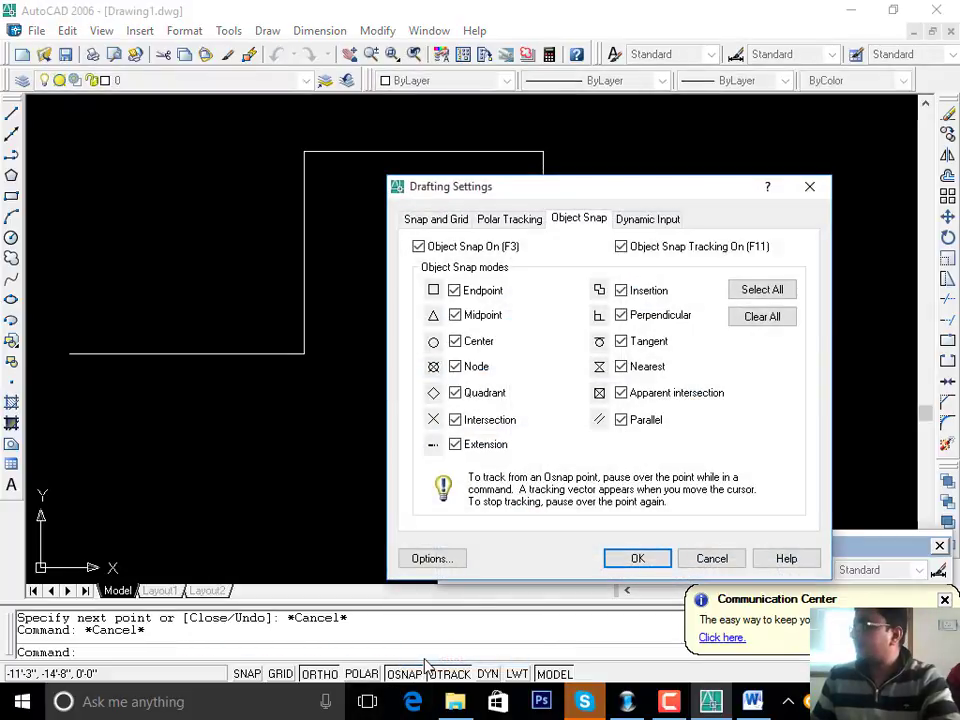
pyautogui.click(759, 291)
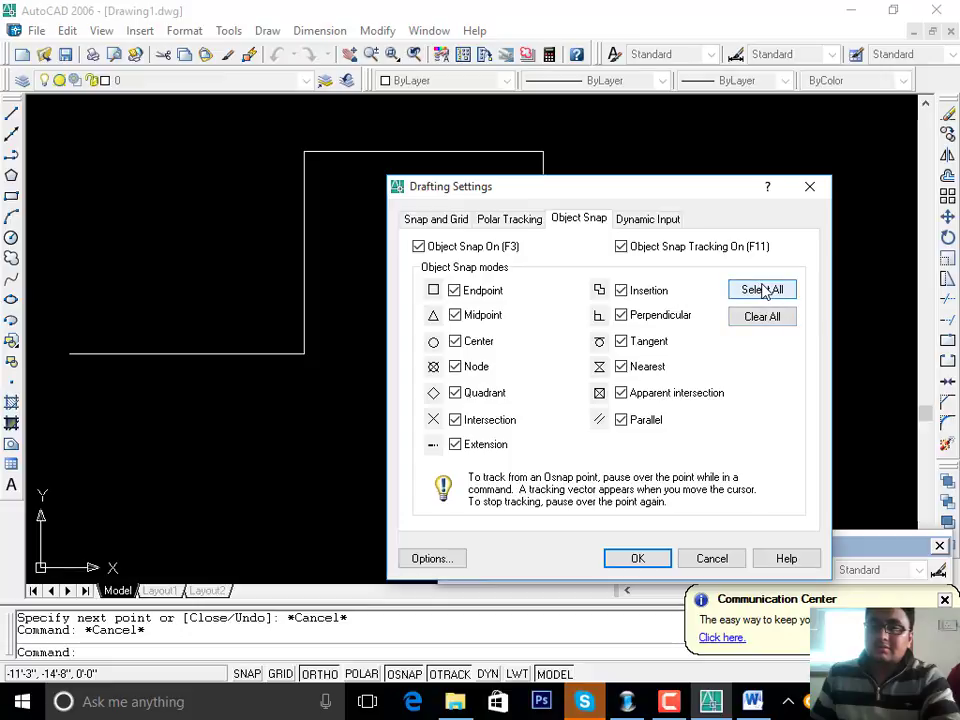
pyautogui.click(638, 559)
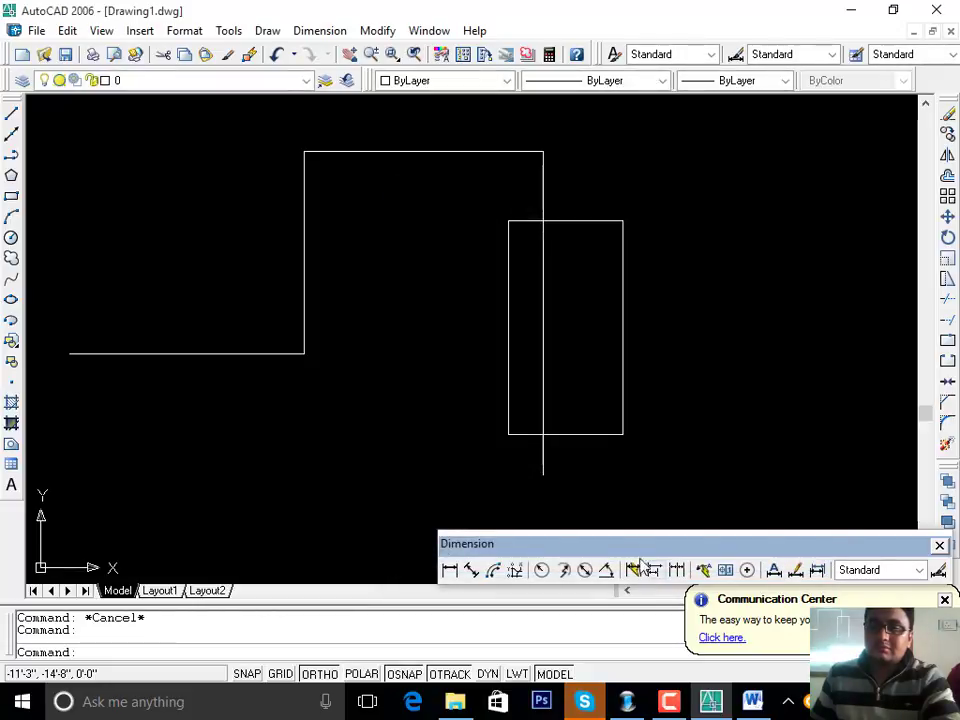
# - Clear all object snap modes in the drafting settings and apply the change
pyautogui.rightClick(414, 683)
pyautogui.click(444, 662)
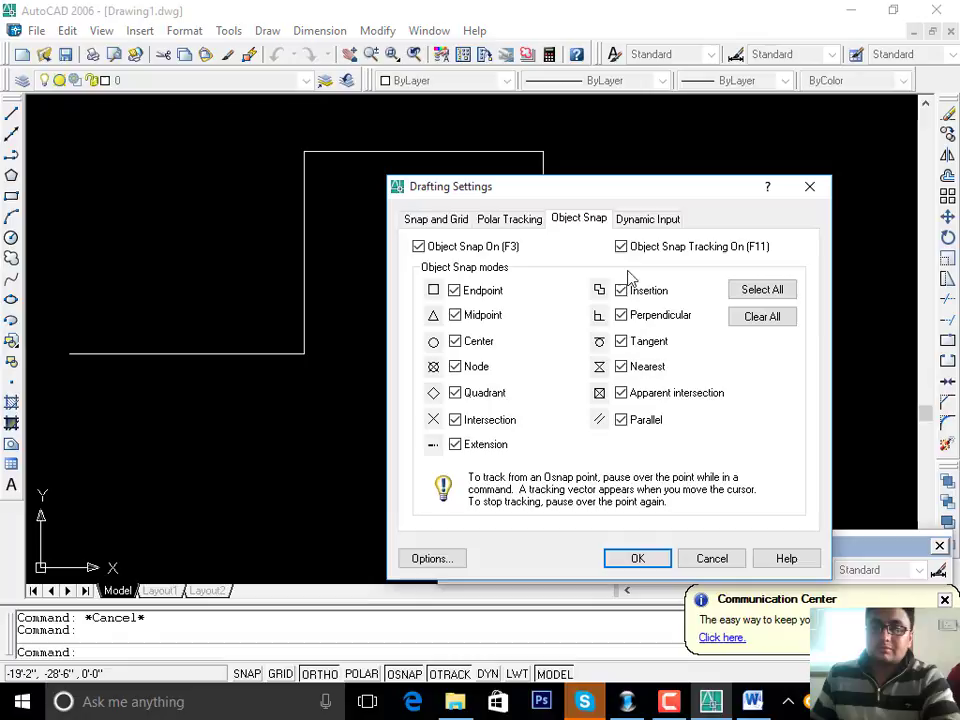
pyautogui.click(760, 317)
pyautogui.click(638, 559)
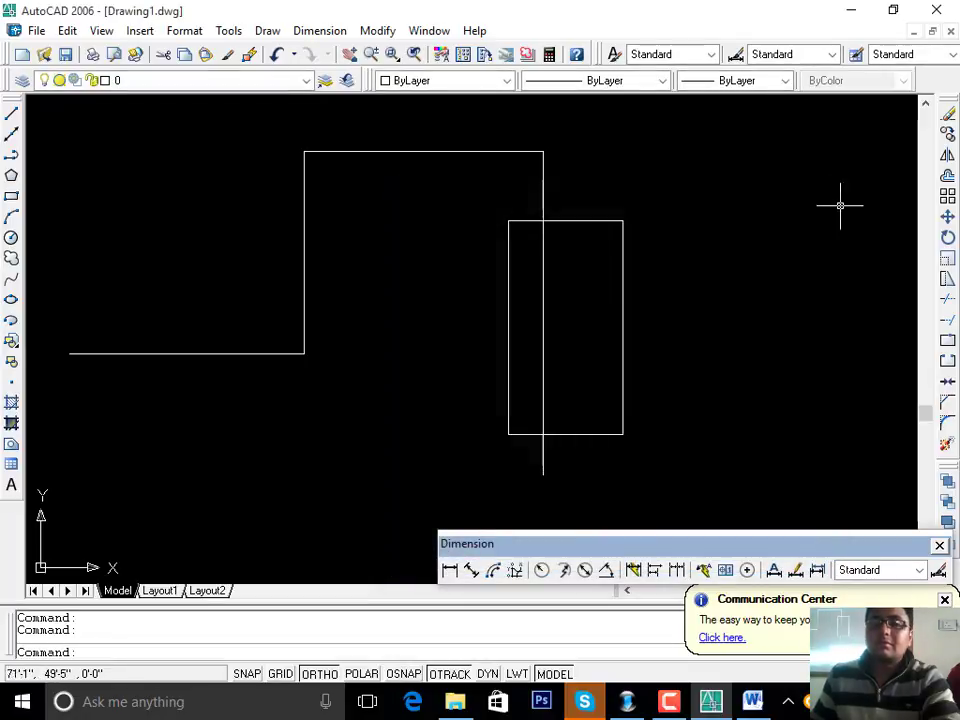
# - Draw a long horizontal line at freely picked points above the stepped lines and the rectangle with no object snaps
pyautogui.moveTo(598, 194); pyautogui.dragTo(565, 267, button='middle')
pyautogui.click(12, 115)
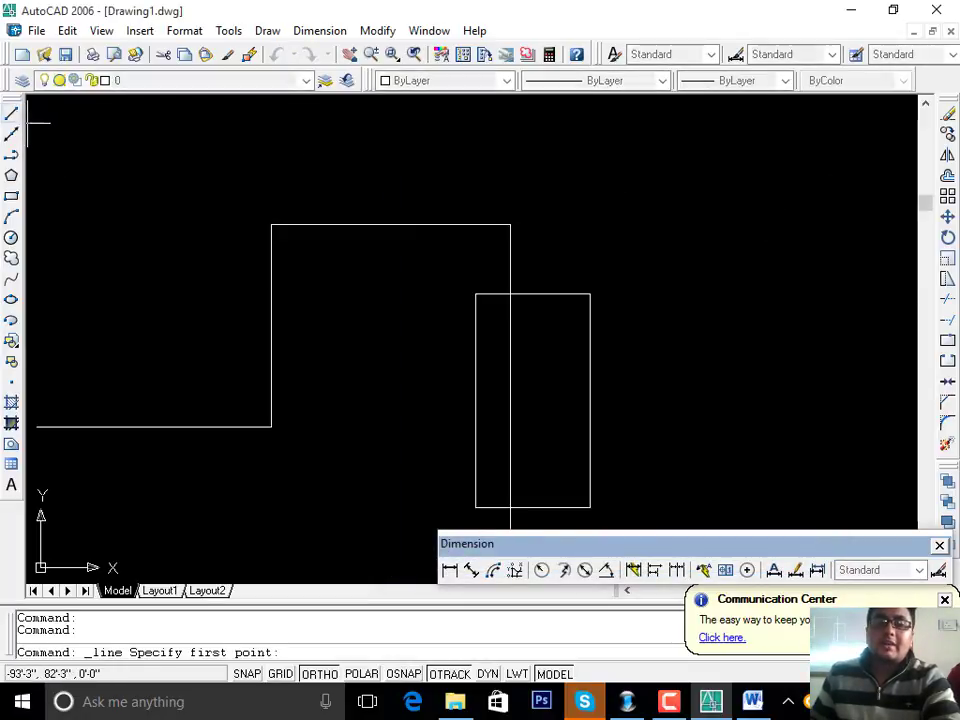
pyautogui.click(225, 167)
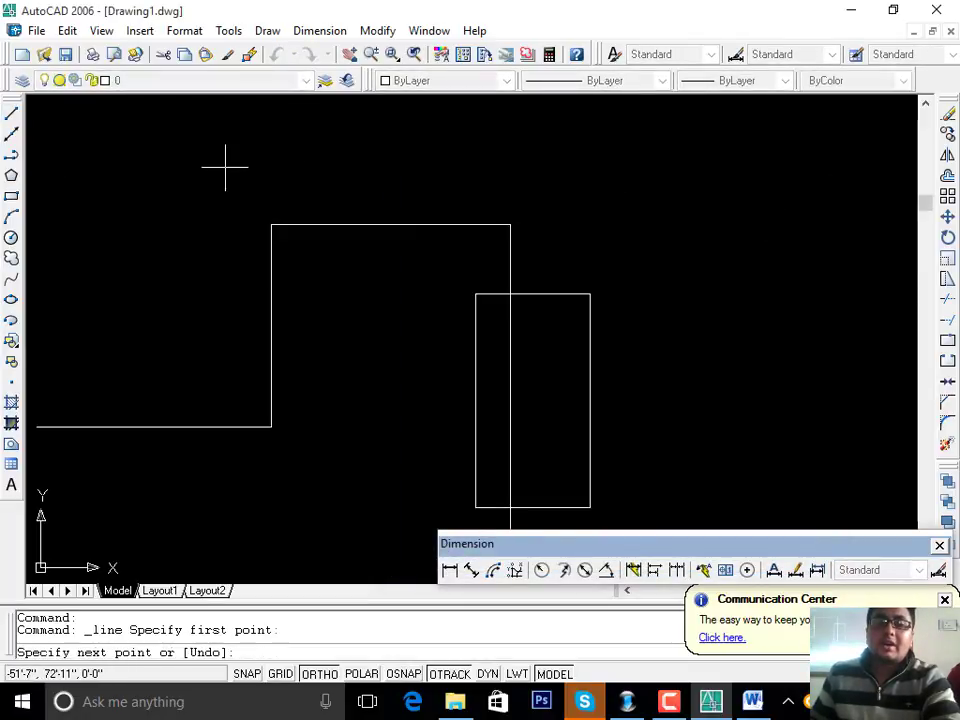
pyautogui.click(762, 178)
pyautogui.press('Return')
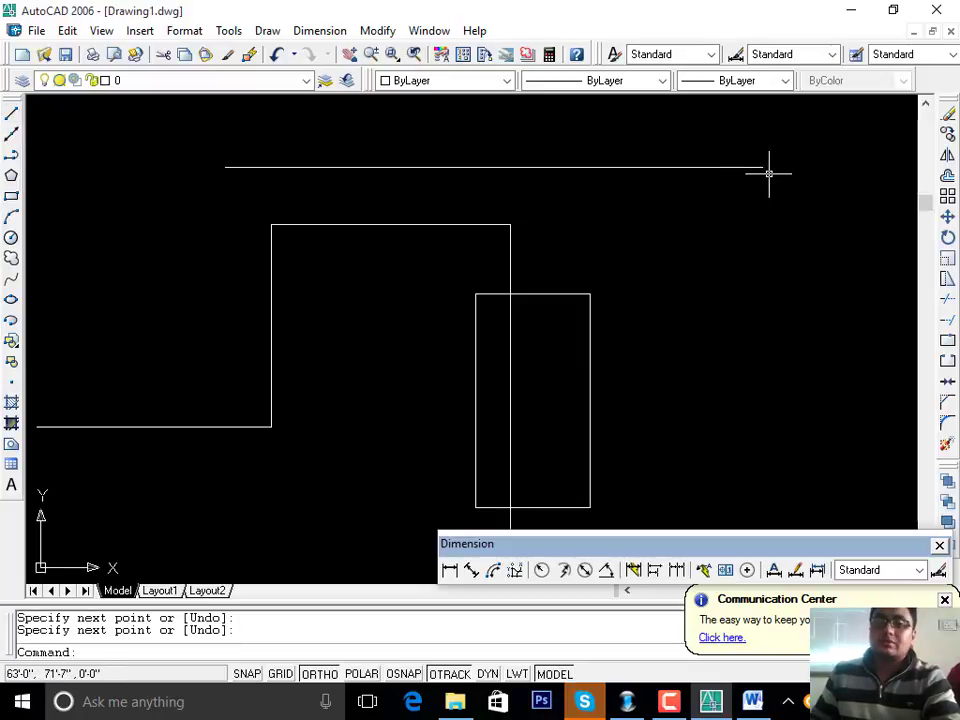
# - Draw a vertical line downward from near the long horizontal line's right end without object snaps, and inspect the corner between them
pyautogui.click(11, 113)
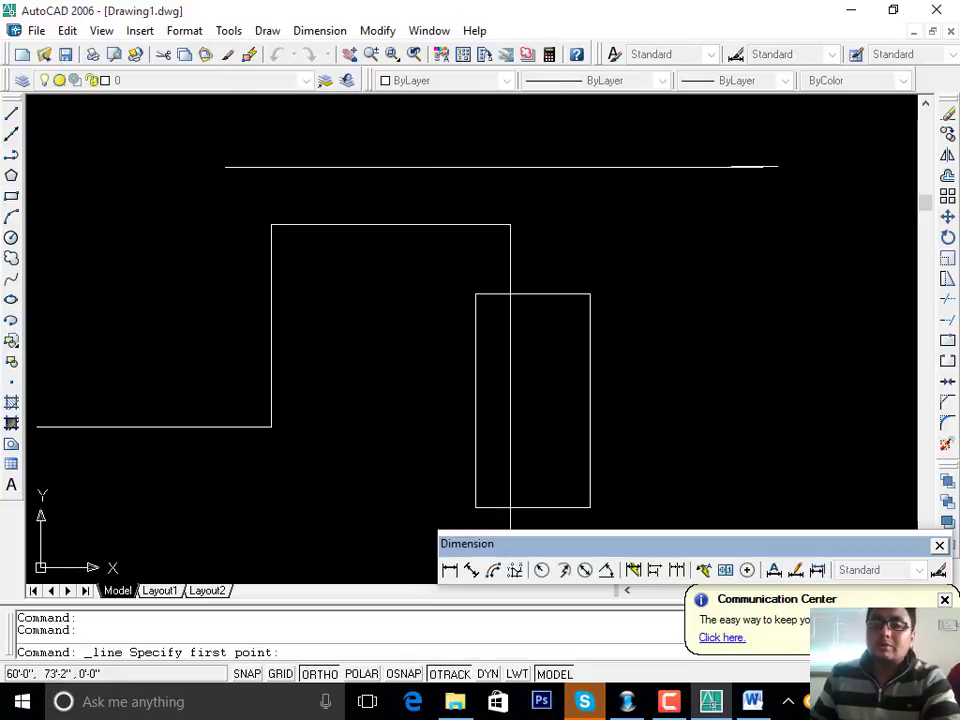
pyautogui.click(765, 168)
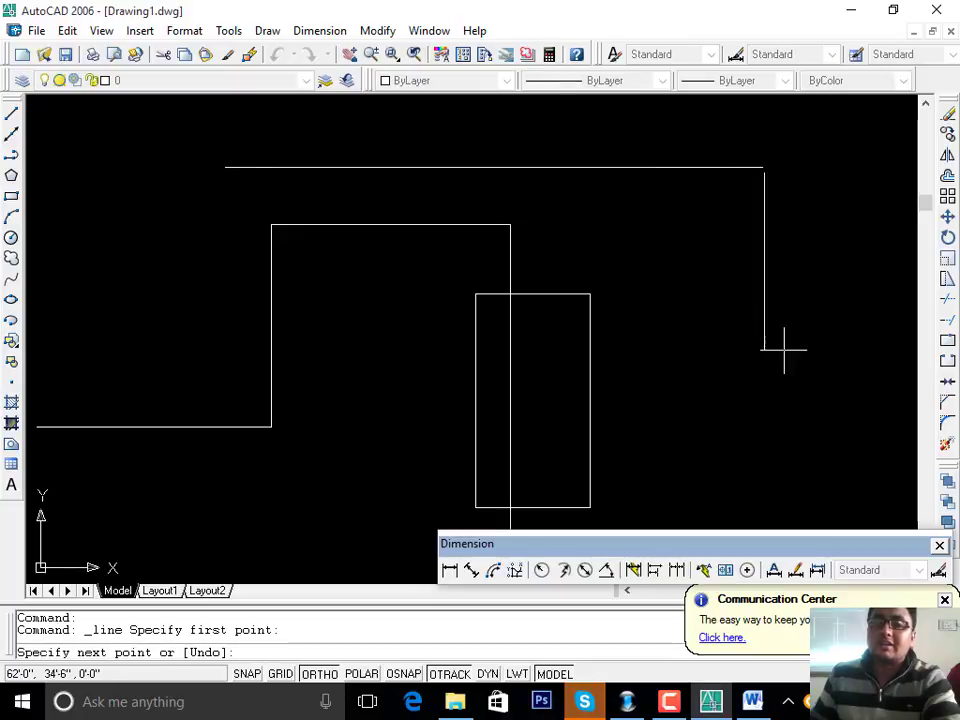
pyautogui.click(791, 453)
pyautogui.press('Return')
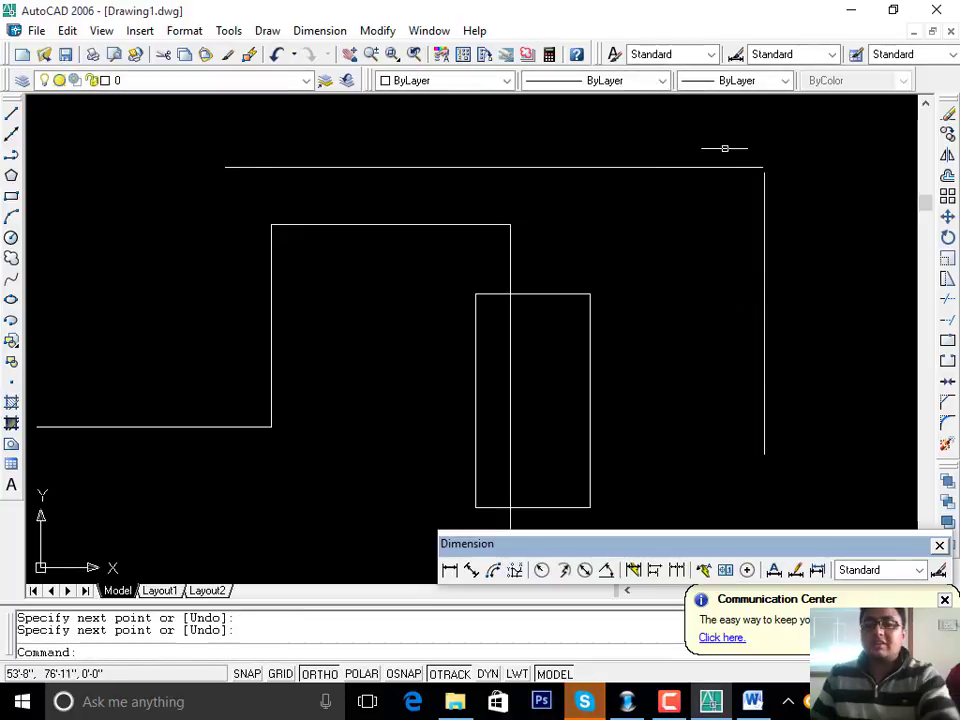
pyautogui.scroll(5, 776, 178)
pyautogui.moveTo(776, 178); pyautogui.dragTo(750, 274, button='middle')
pyautogui.scroll(5, 726, 276)
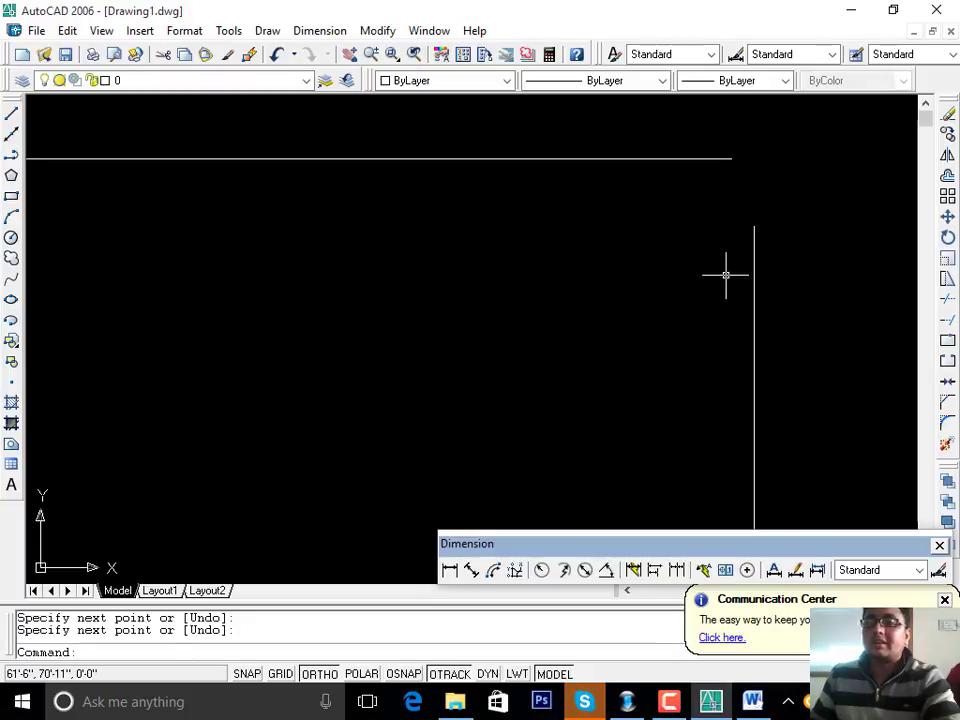
pyautogui.scroll(-5, 726, 276)
pyautogui.moveTo(724, 276); pyautogui.dragTo(796, 189, button='middle')
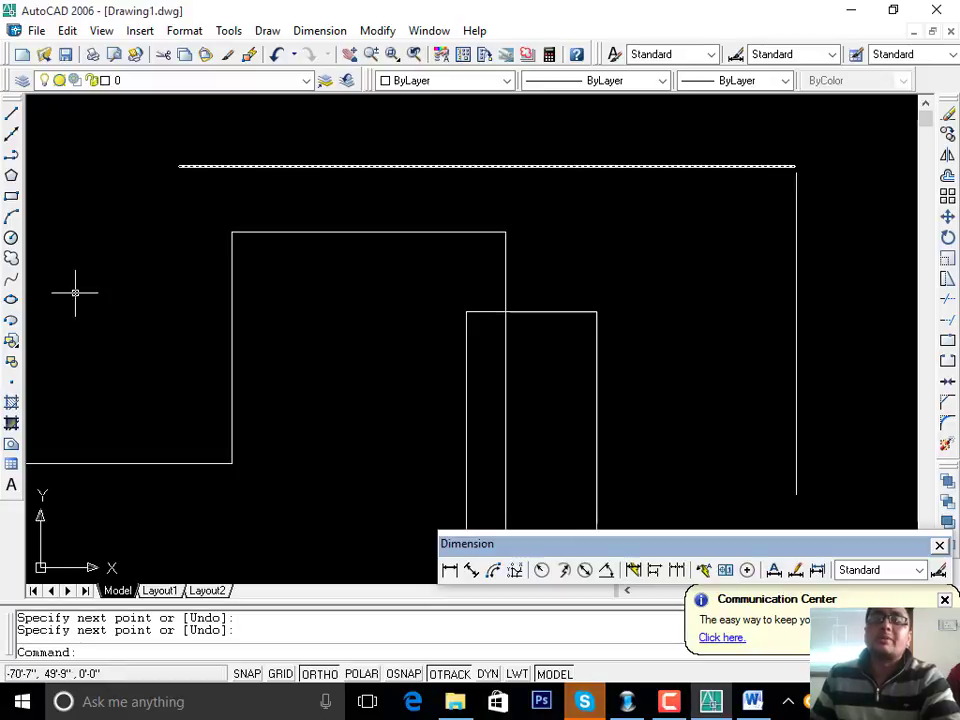
pyautogui.moveTo(154, 255); pyautogui.dragTo(160, 232, button='middle')
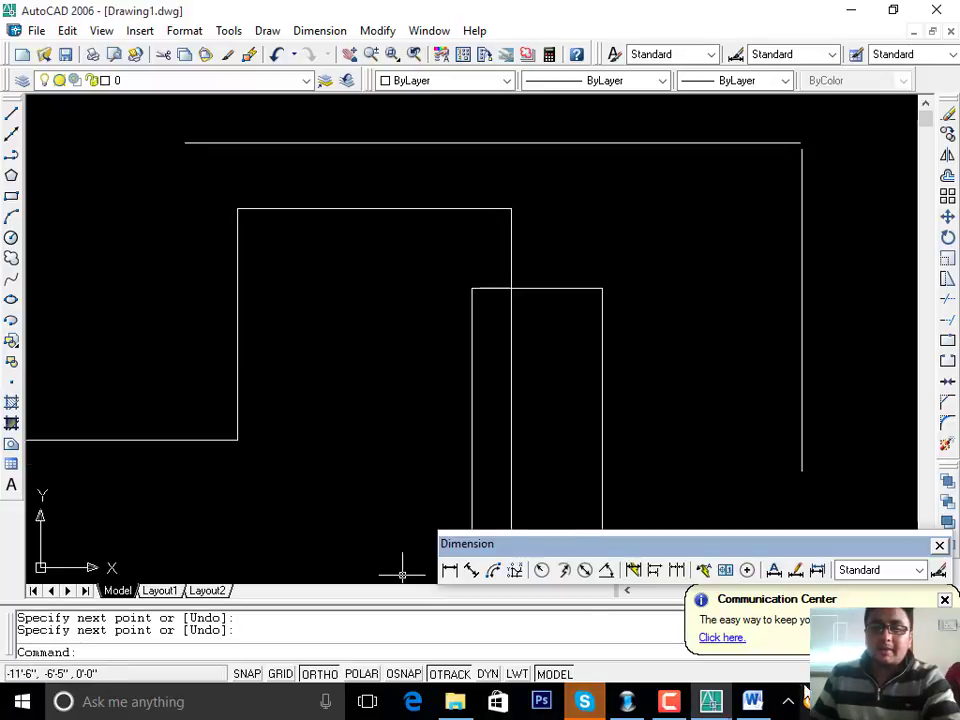
pyautogui.rightClick(410, 677)
pyautogui.click(460, 656)
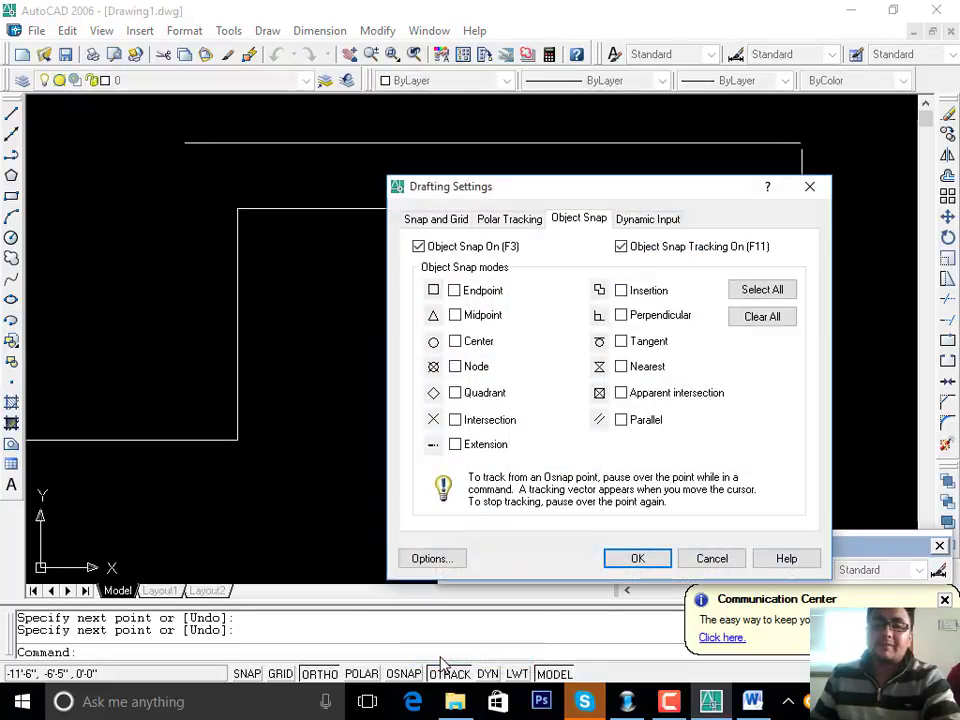
pyautogui.click(808, 187)
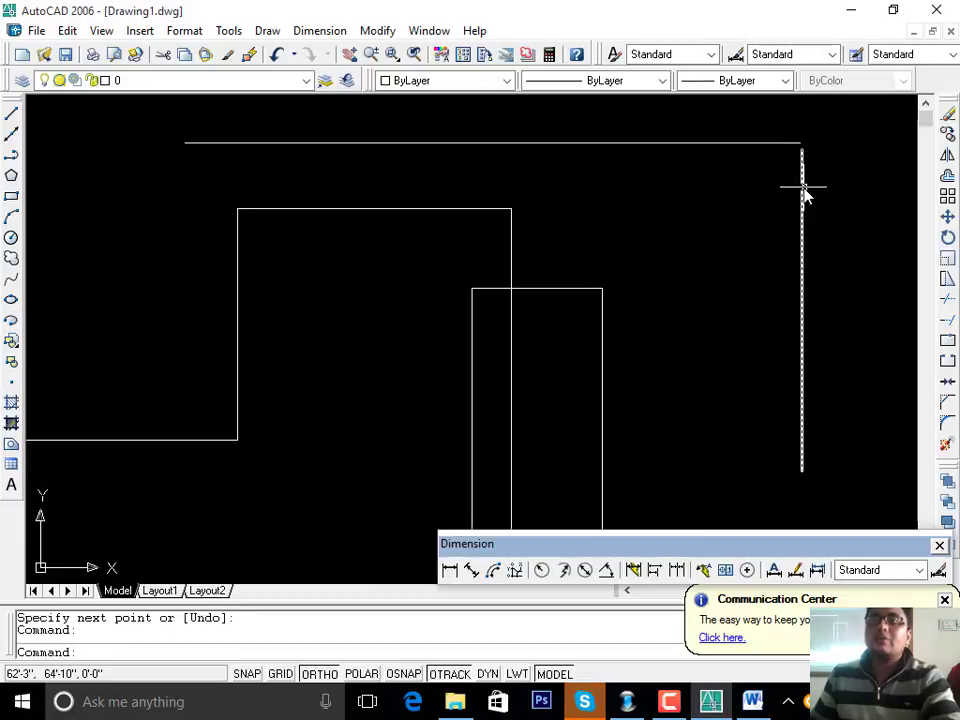
# - Enable all object snap modes in the drafting settings and apply them
pyautogui.rightClick(400, 675)
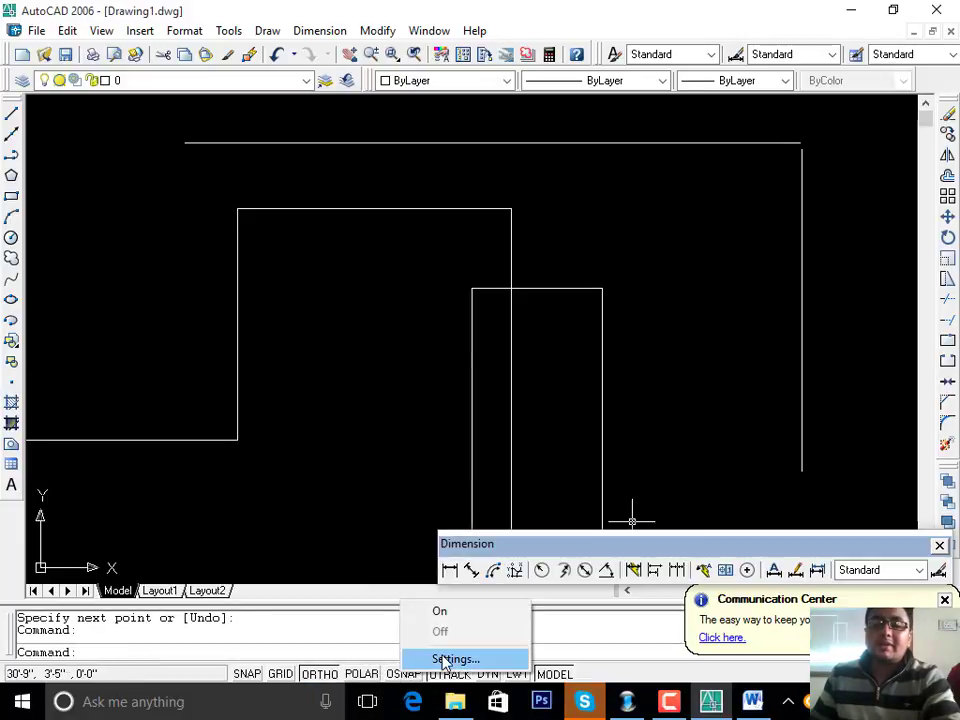
pyautogui.click(445, 658)
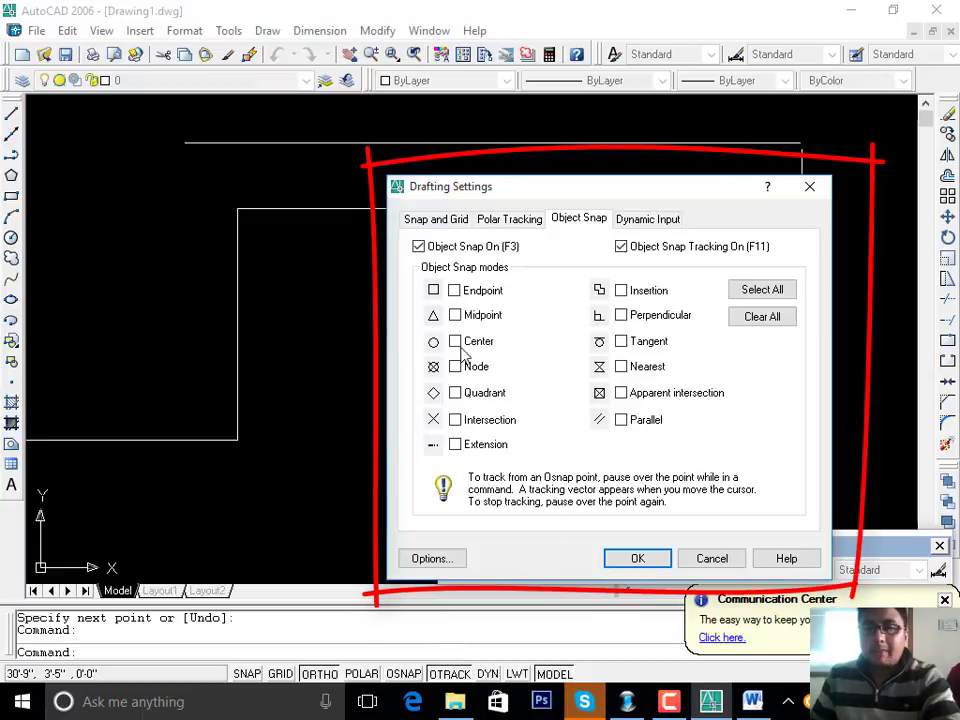
pyautogui.click(455, 290)
pyautogui.click(455, 315)
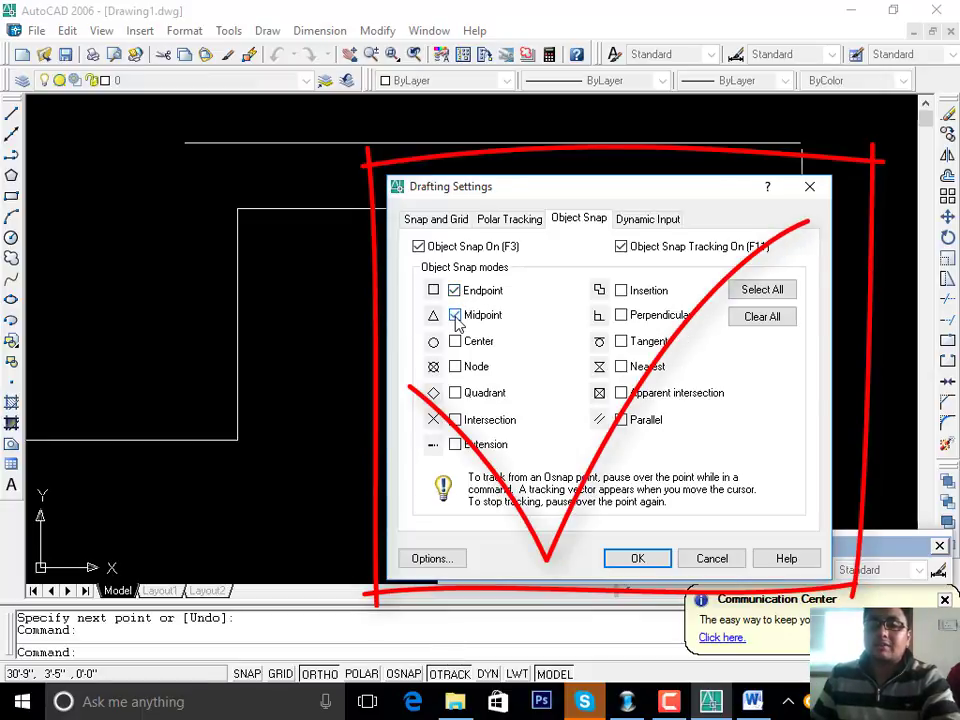
pyautogui.click(621, 290)
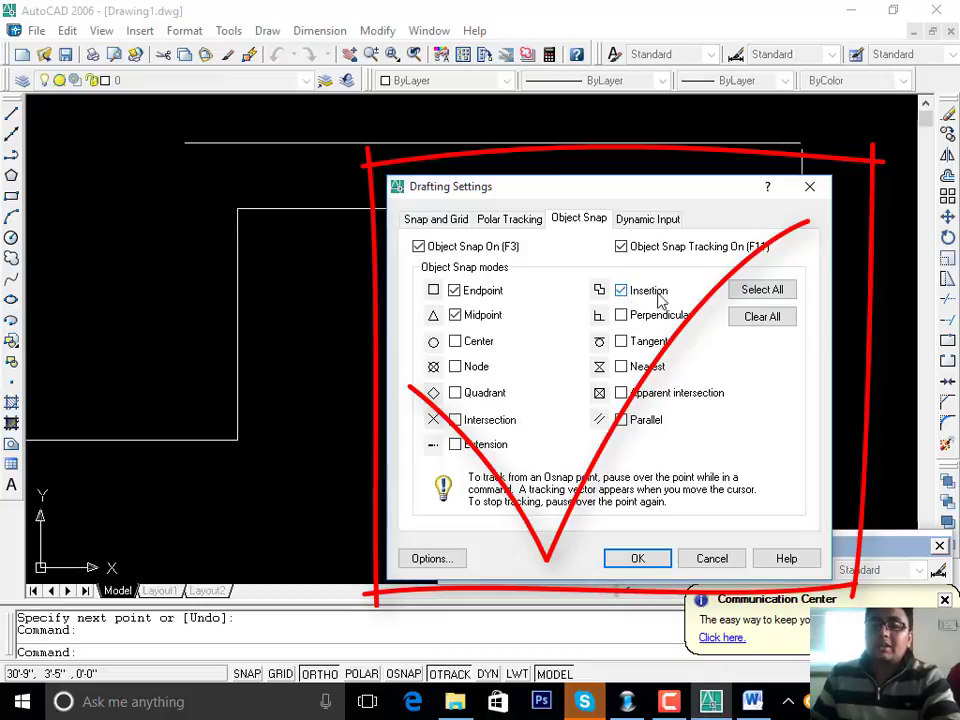
pyautogui.click(455, 342)
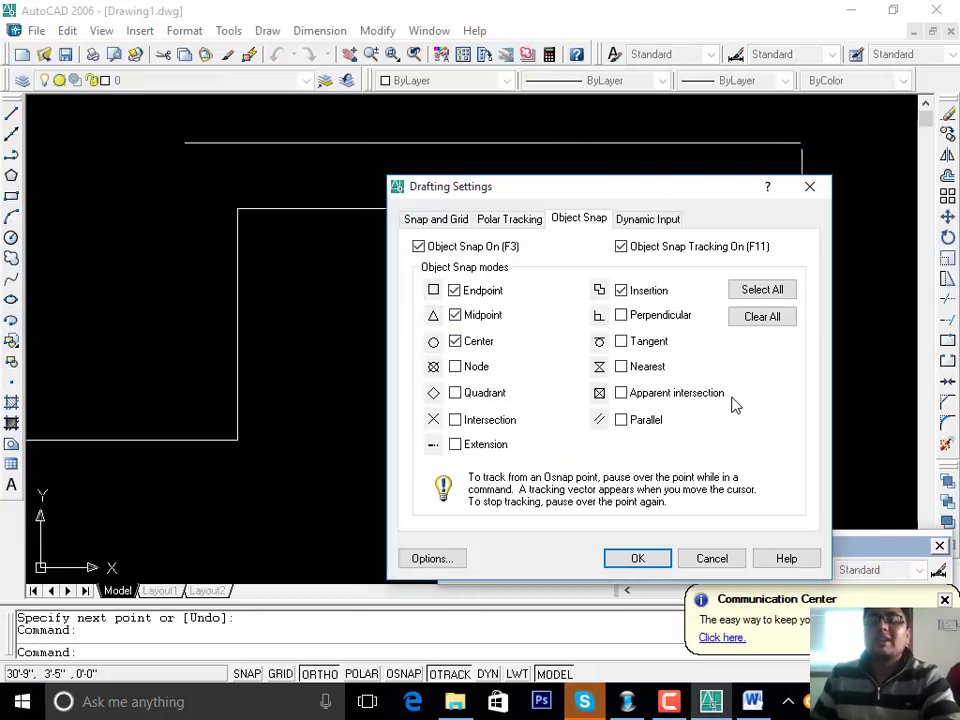
pyautogui.click(762, 290)
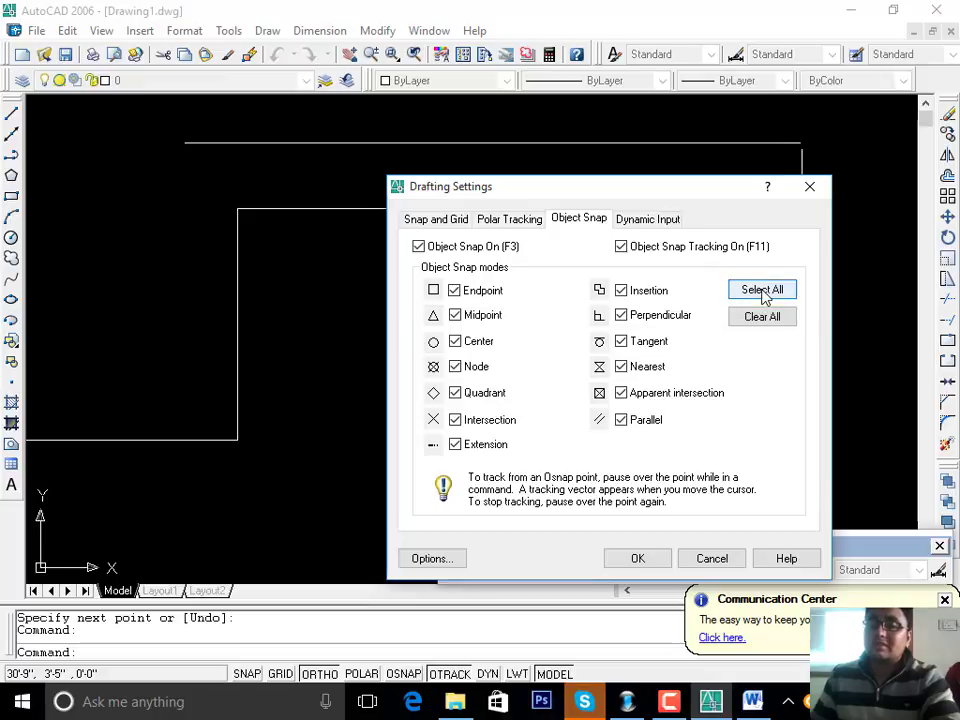
pyautogui.click(640, 558)
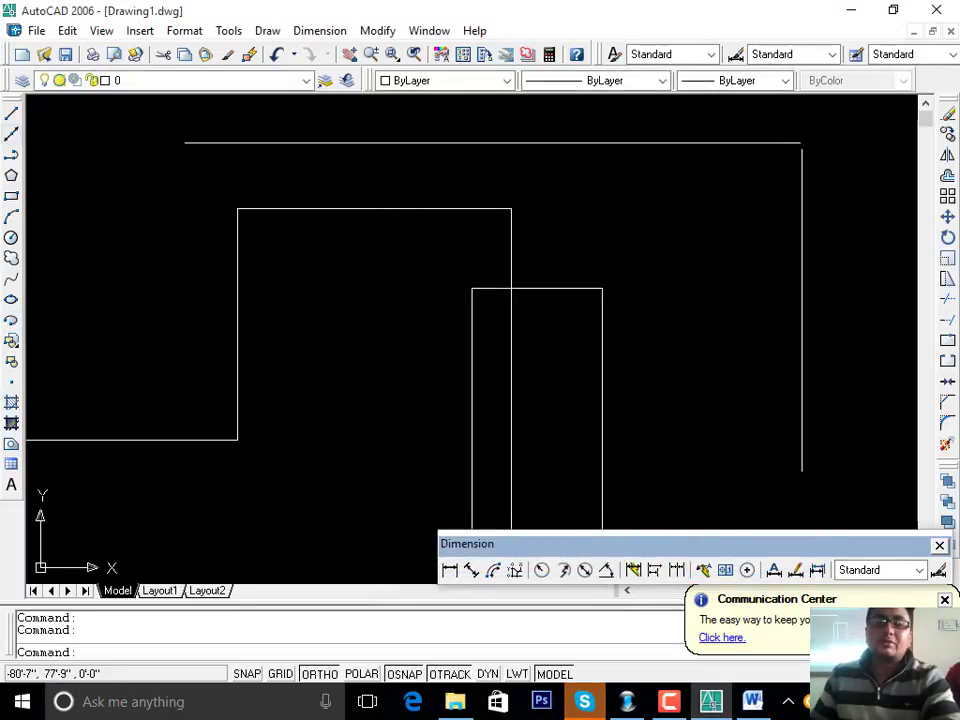
# - Draw a vertical line downward from the snapped right endpoint of the long horizontal line, alongside the unsnapped vertical line
pyautogui.click(11, 113)
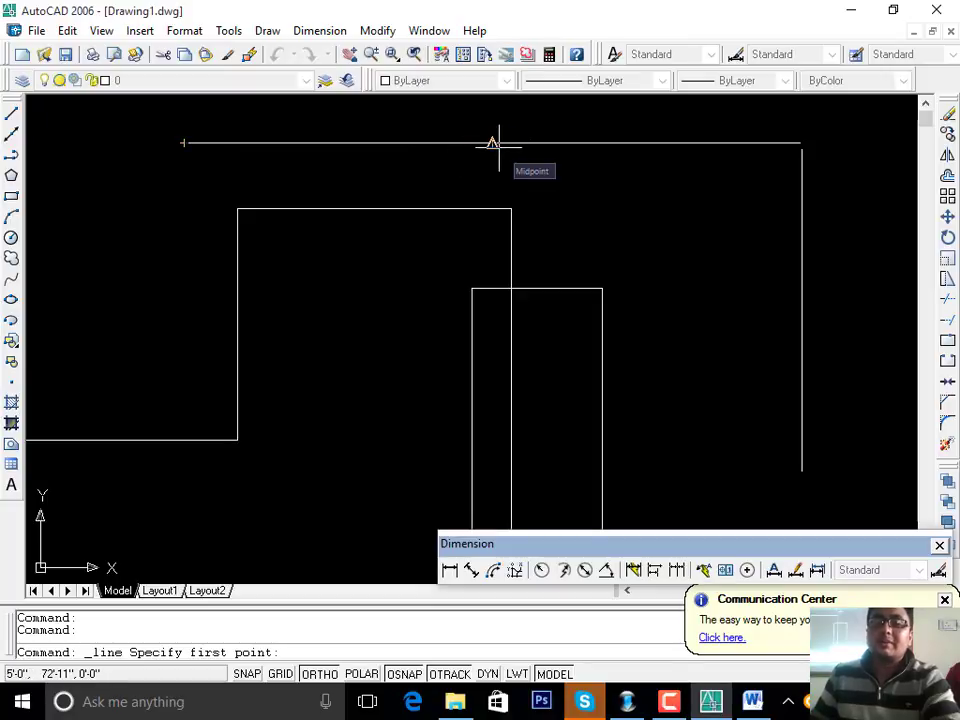
pyautogui.click(800, 143)
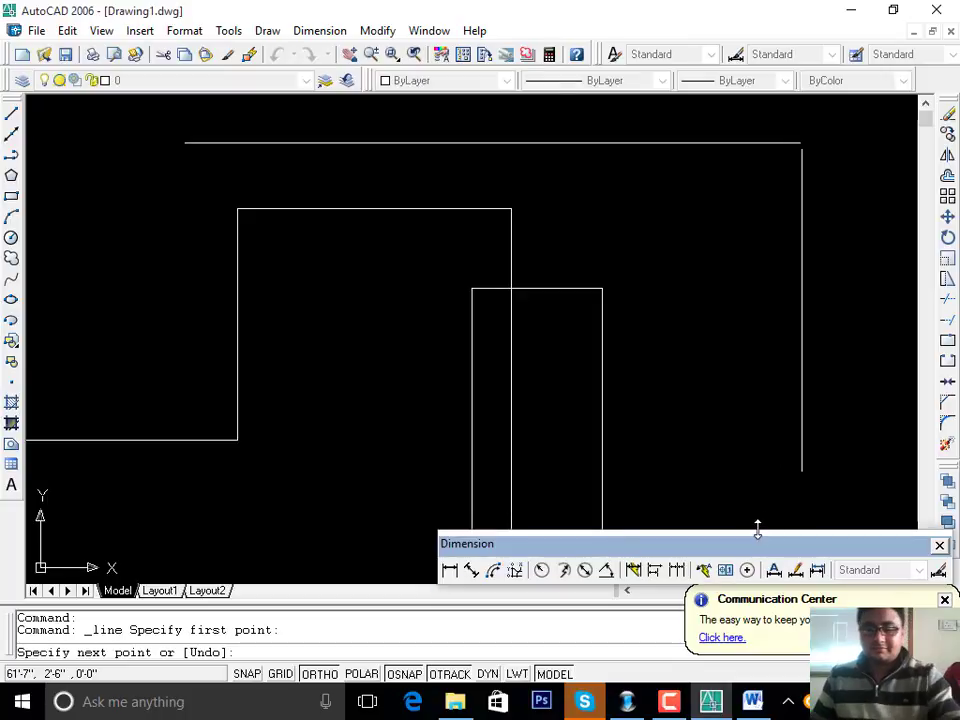
pyautogui.click(800, 470)
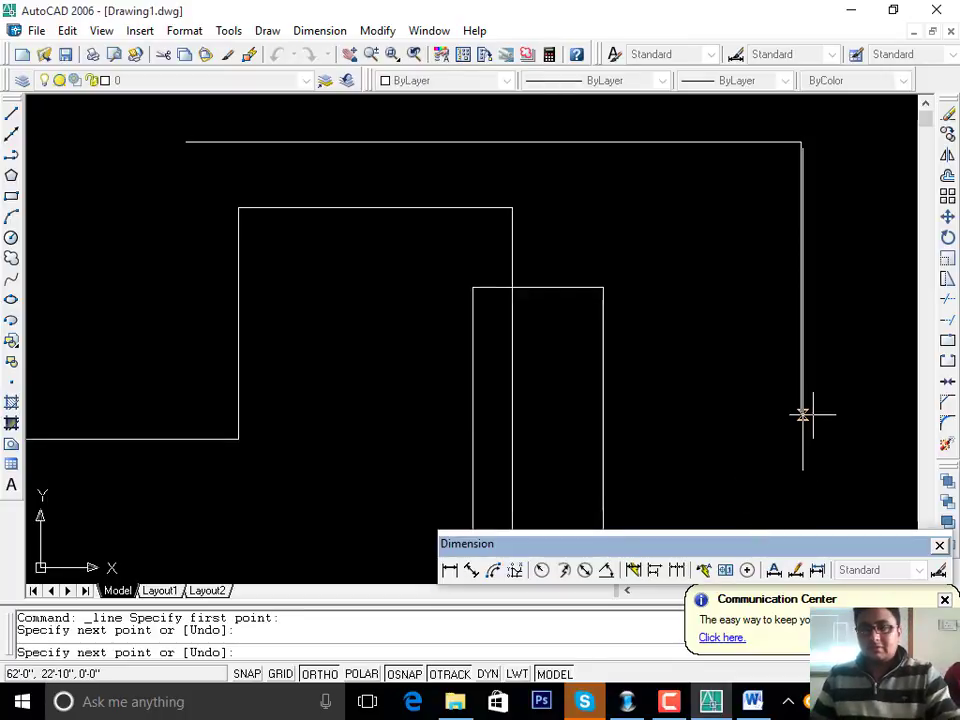
pyautogui.press('Return')
# - Examine the corner at the long horizontal line's right end, comparing the snapped vertical line with the unsnapped one beside it
pyautogui.scroll(5, 810, 146)
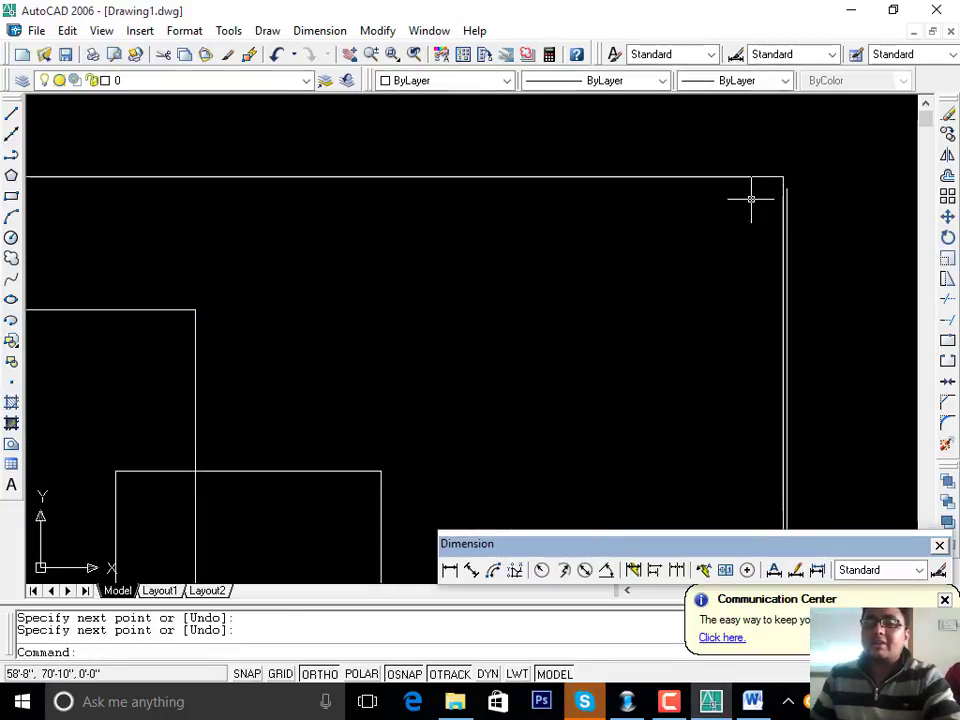
pyautogui.moveTo(852, 182); pyautogui.dragTo(842, 240, button='middle')
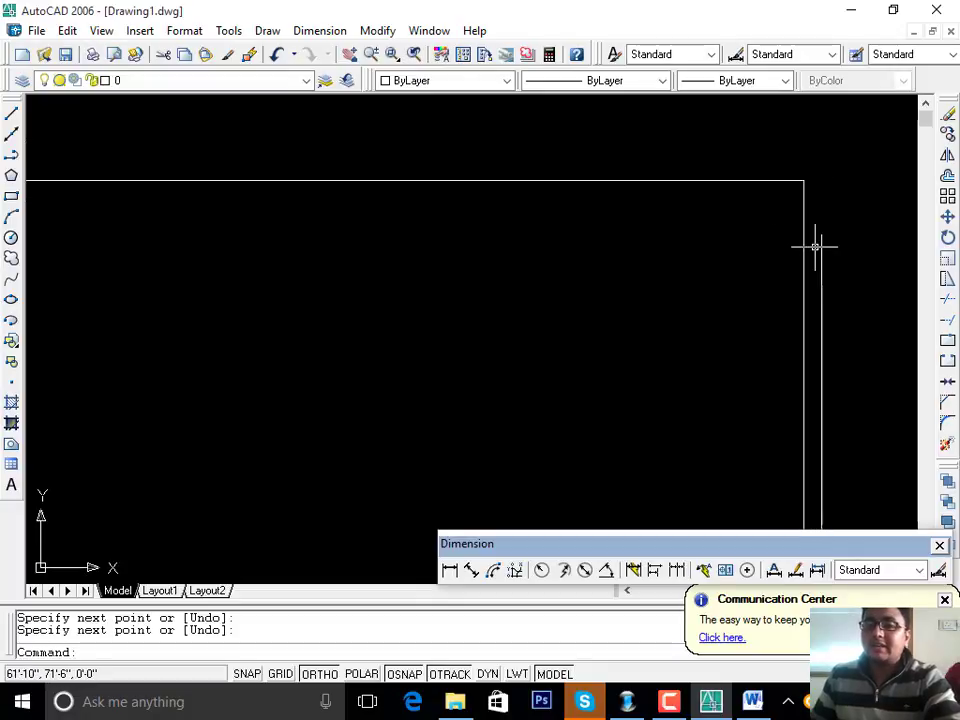
pyautogui.moveTo(810, 231); pyautogui.dragTo(831, 203, button='middle')
pyautogui.scroll(-2, 671, 189)
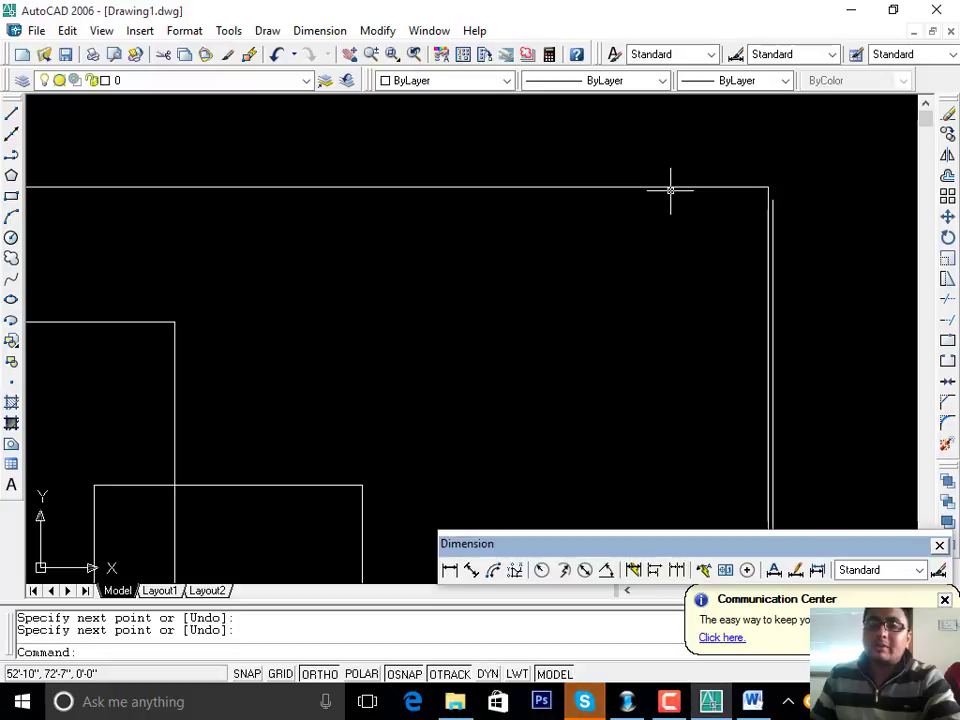
pyautogui.moveTo(671, 189); pyautogui.dragTo(730, 147, button='middle')
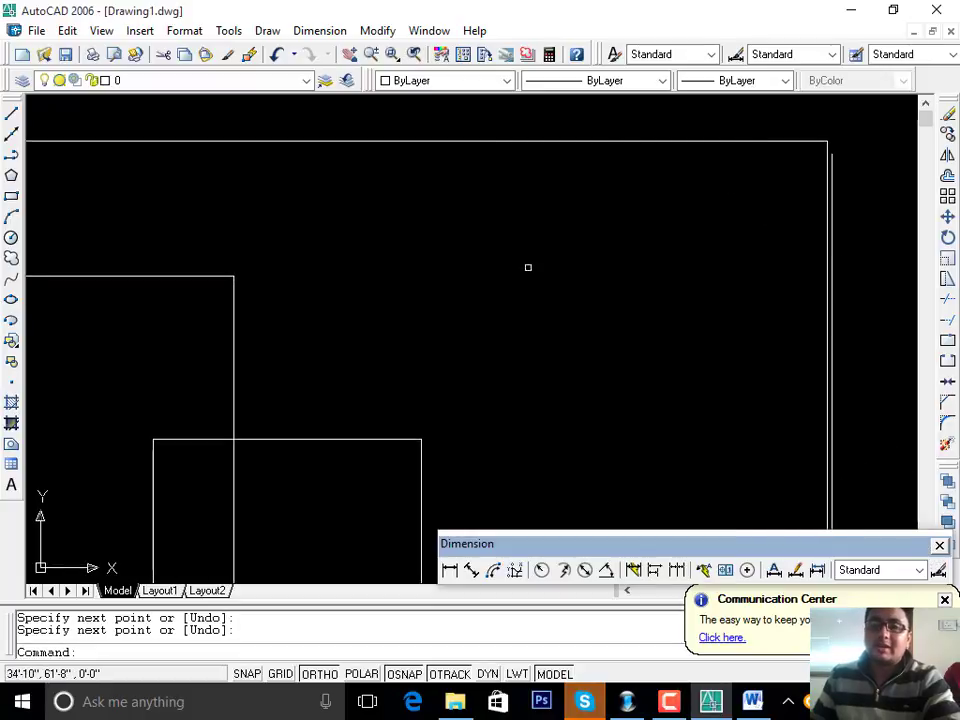
pyautogui.moveTo(546, 267)
pyautogui.mouseDown(button='middle')
pyautogui.moveTo(565, 276)
pyautogui.moveTo(641, 261)
pyautogui.moveTo(628, 314)
pyautogui.mouseUp(button='middle')
pyautogui.scroll(-4, 490, 223)
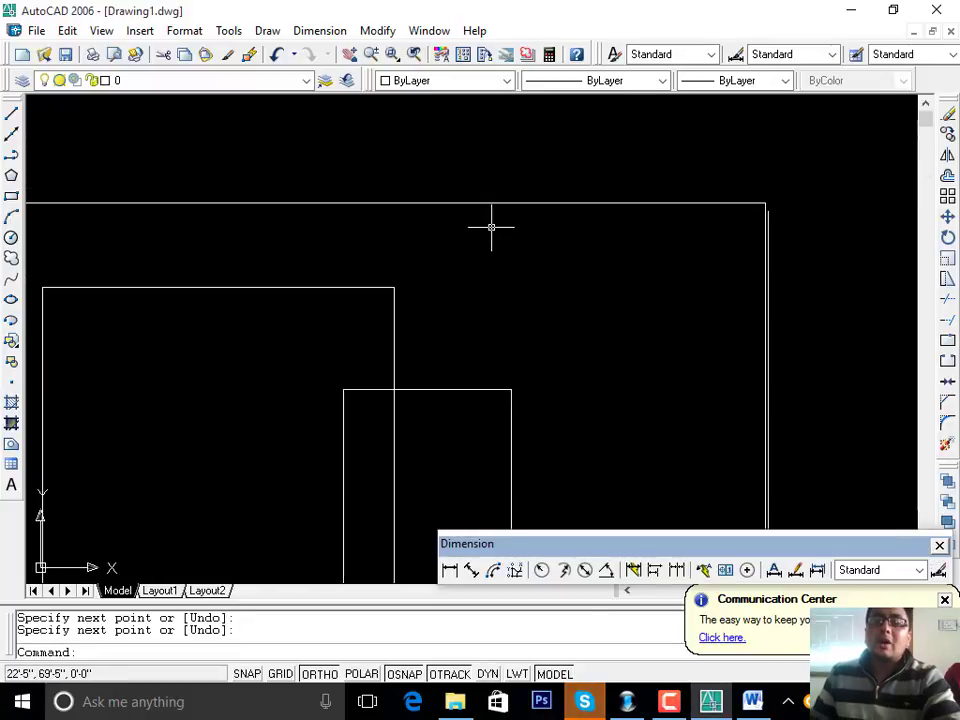
pyautogui.moveTo(491, 228); pyautogui.dragTo(581, 214, button='middle')
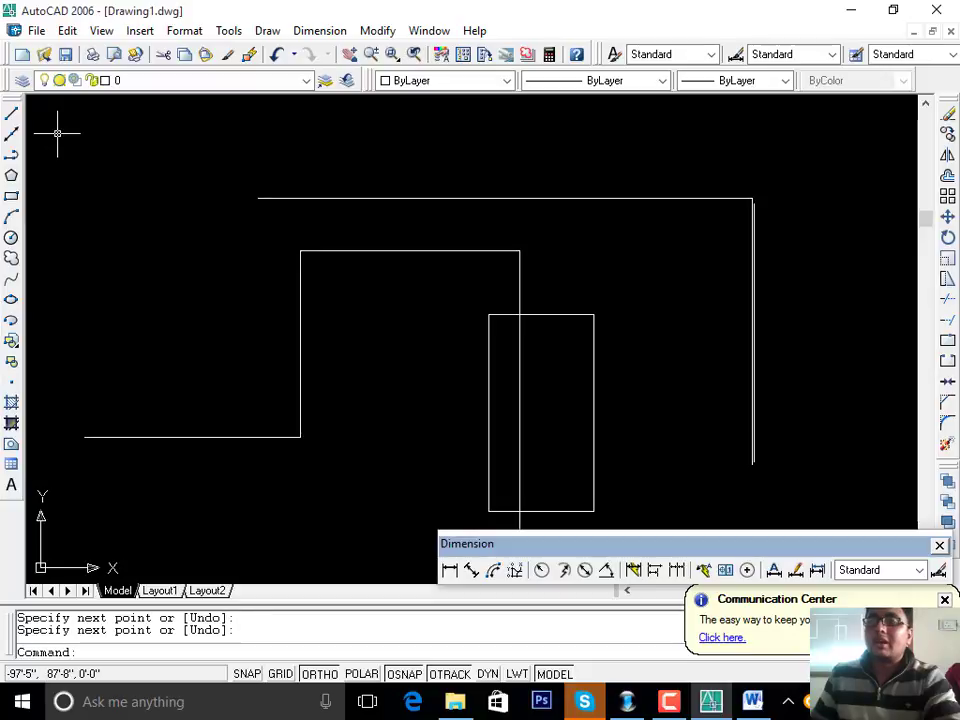
# - Save the drawing as Drawing1.dwg in the Documents folder
pyautogui.scroll(-2, 508, 161)
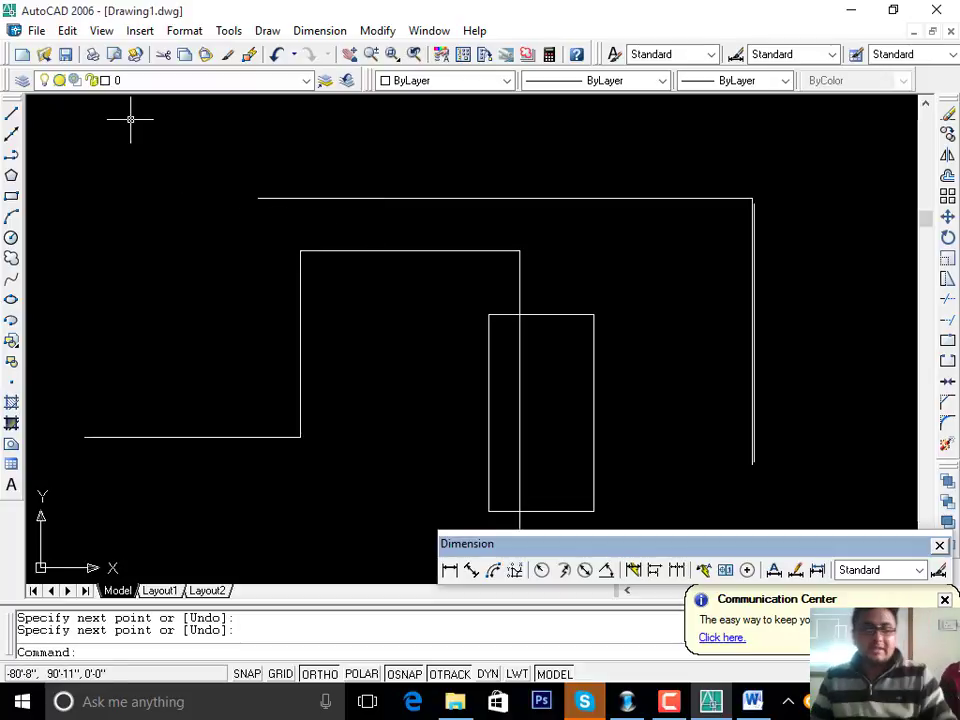
pyautogui.hotkey('ctrl', 's')
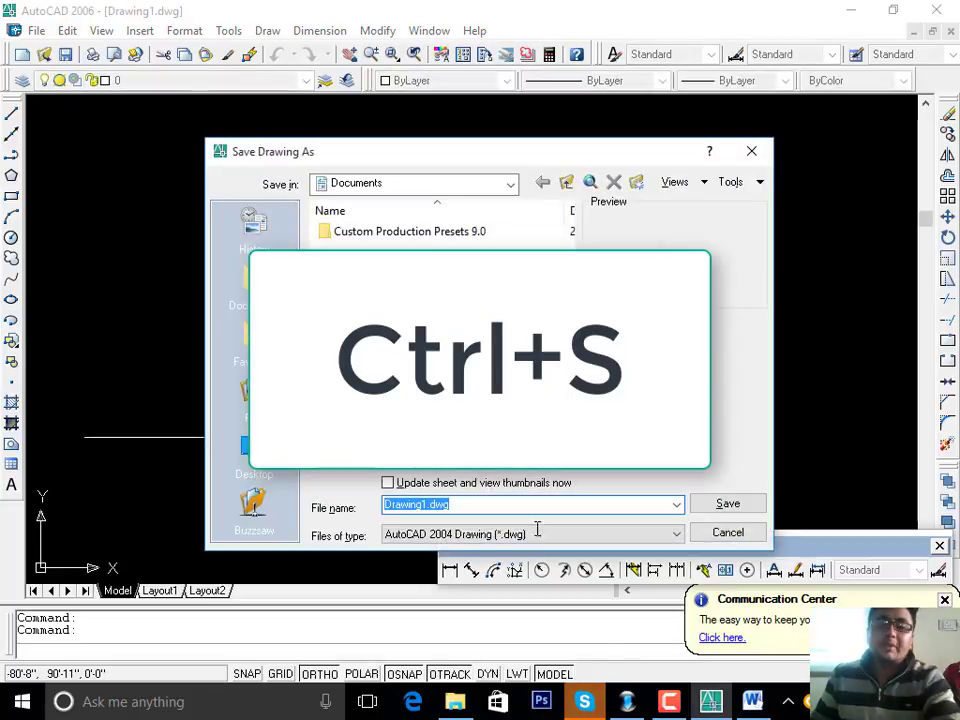
pyautogui.click(722, 504)
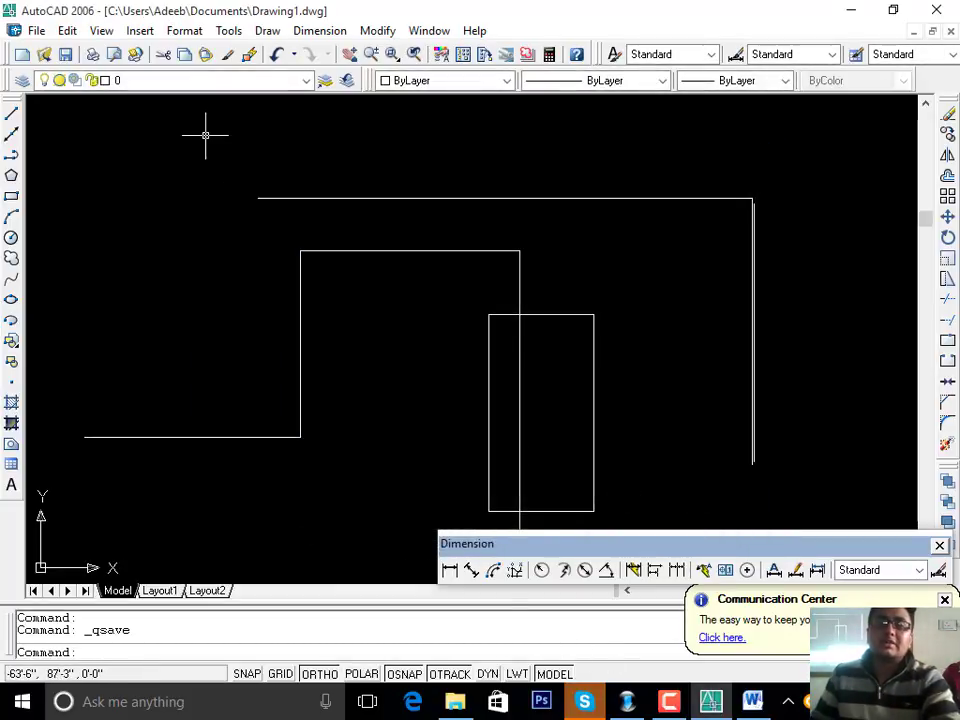
# - Draw two connected lines, from left of the long horizontal line onto it and straight down across the stepped lines, and save the drawing
pyautogui.click(11, 113)
pyautogui.click(83, 203)
pyautogui.click(377, 198)
pyautogui.click(377, 394)
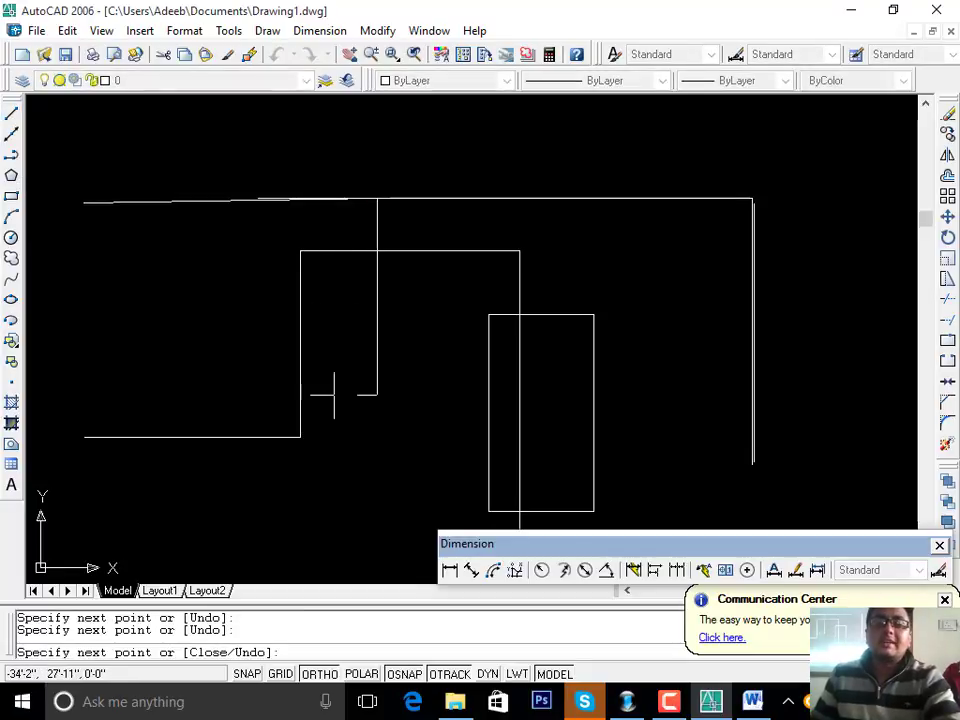
pyautogui.press('Return')
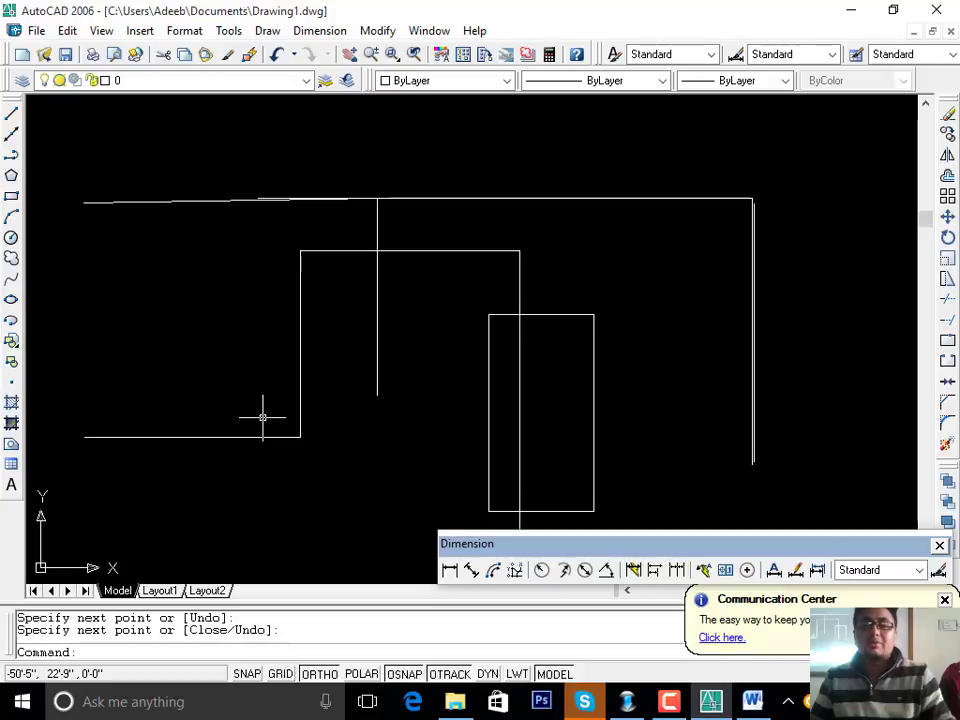
pyautogui.hotkey('ctrl', 's')
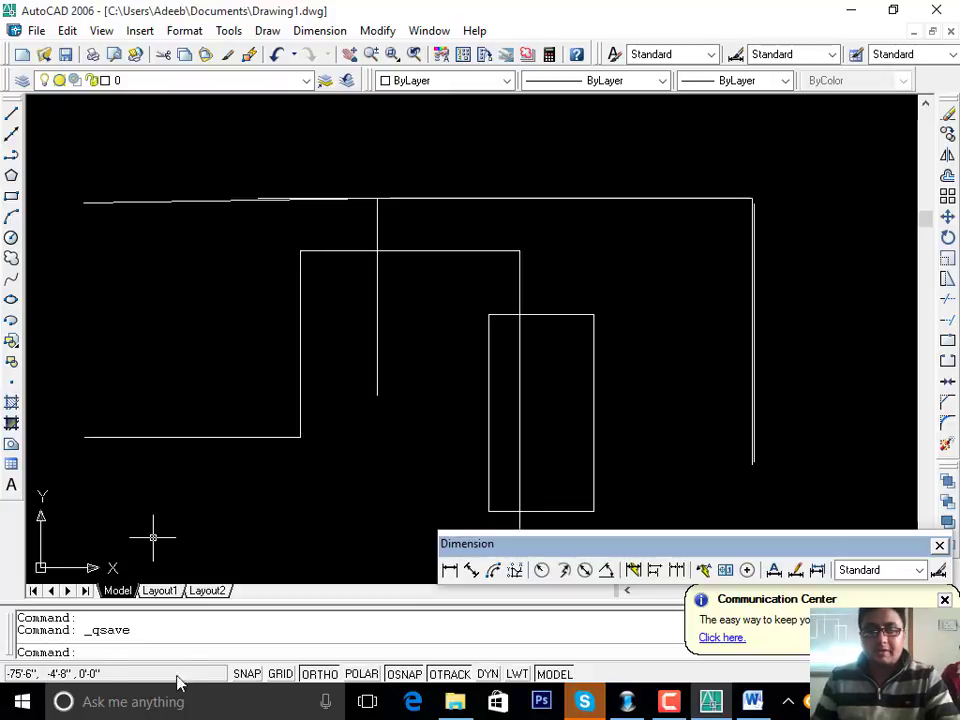
# - Draw a short horizontal line above the long horizontal line using the l command alias
pyautogui.write('l')
pyautogui.press('Return')
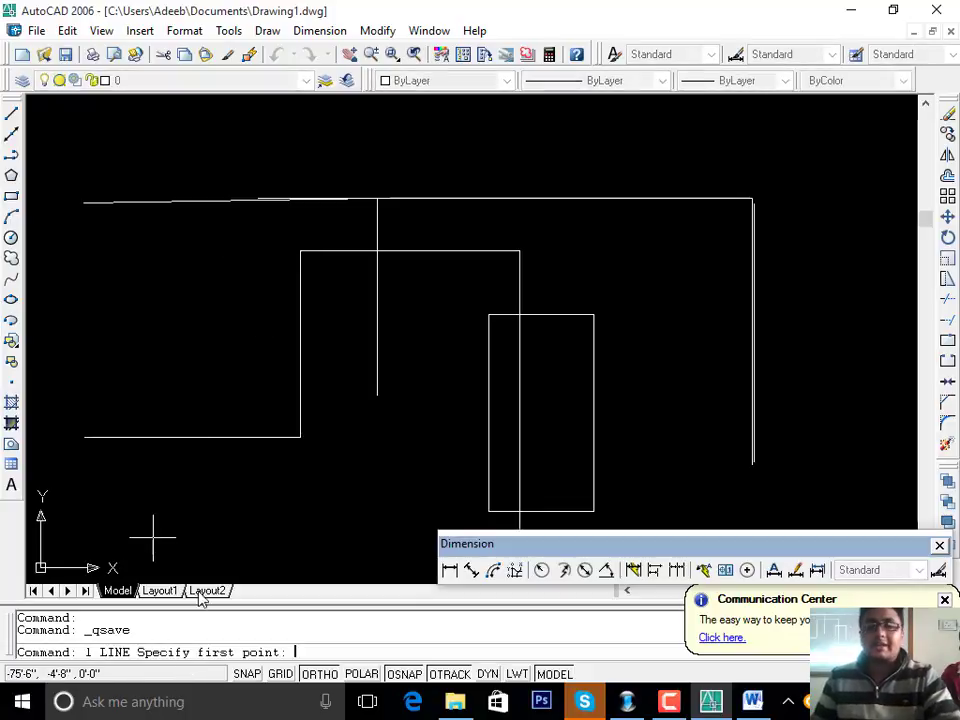
pyautogui.click(176, 125)
pyautogui.click(415, 125)
pyautogui.press('Return')
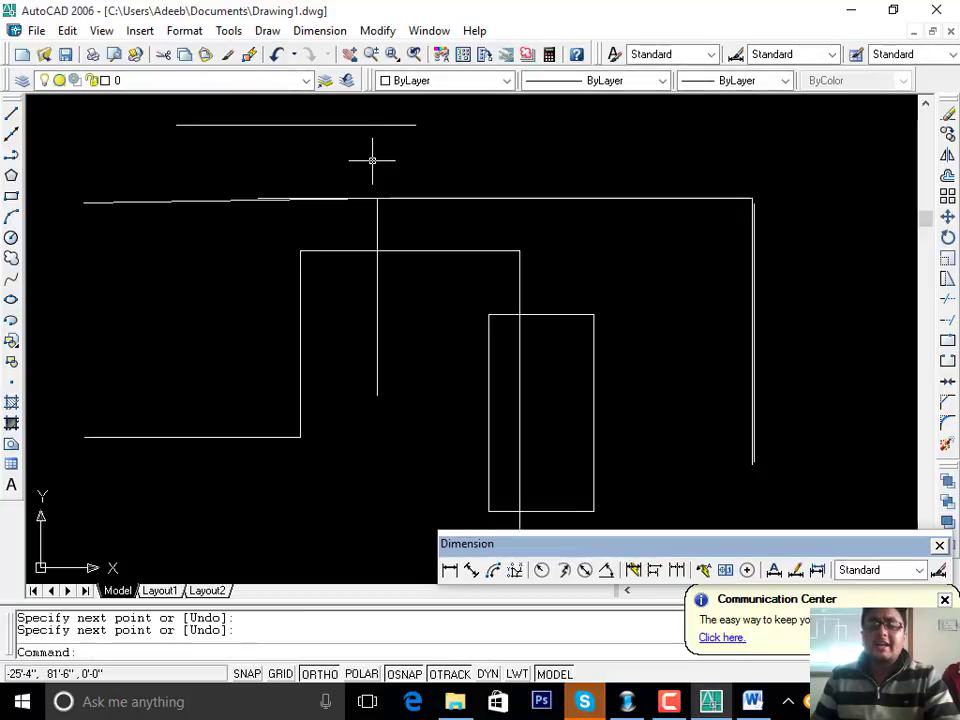
# - Erase the short horizontal line above the other shapes using the e command alias
pyautogui.moveTo(432, 137); pyautogui.dragTo(441, 211, button='middle')
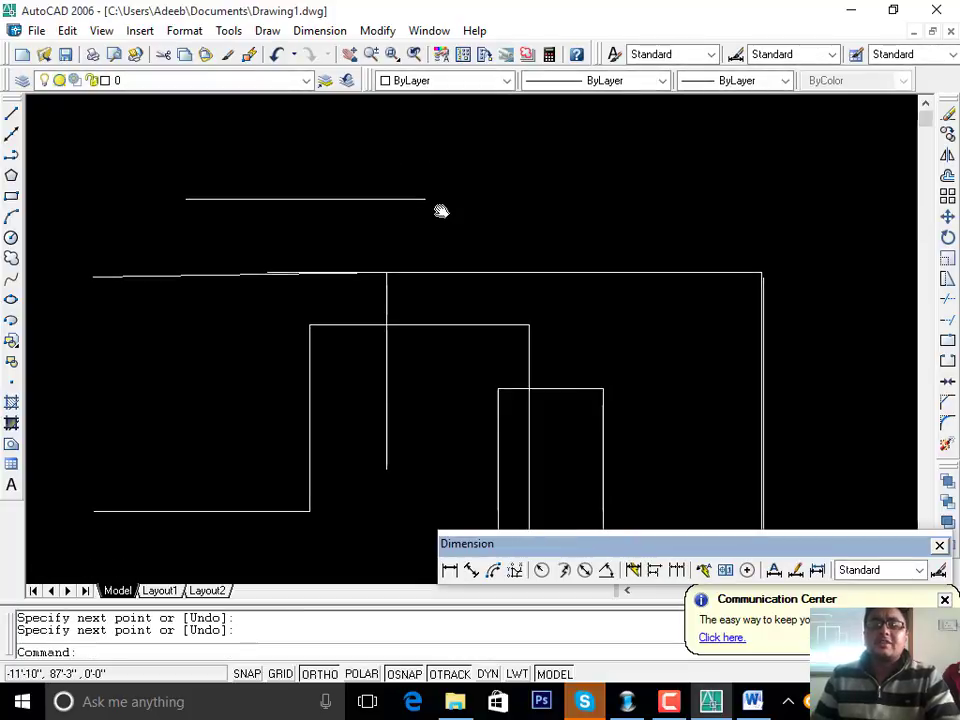
pyautogui.click(514, 159)
pyautogui.click(206, 268)
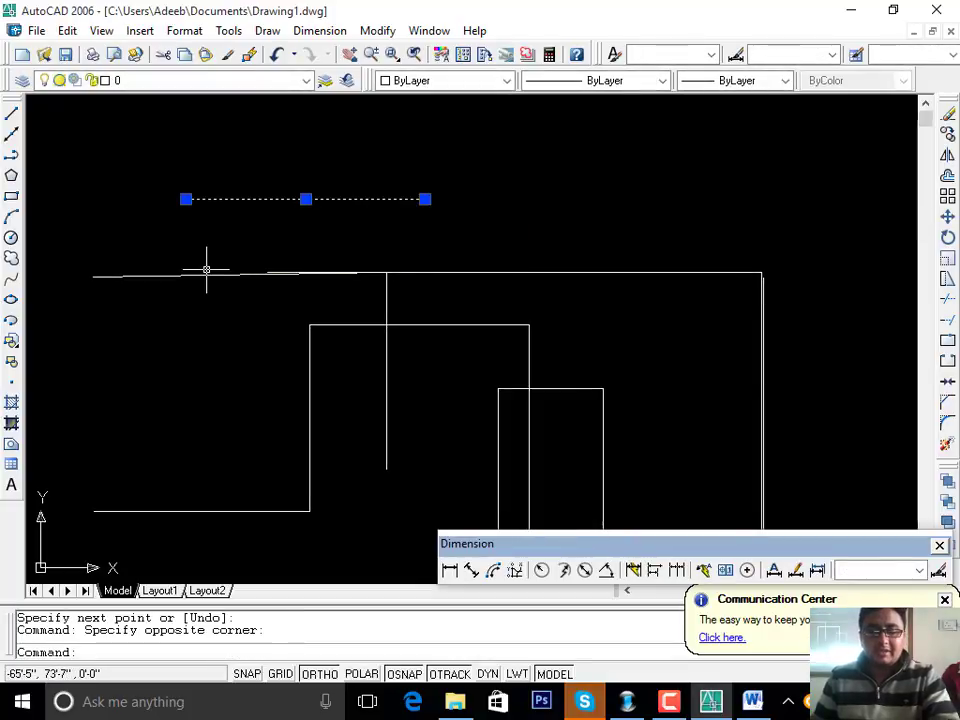
pyautogui.write('e')
pyautogui.press('Return')
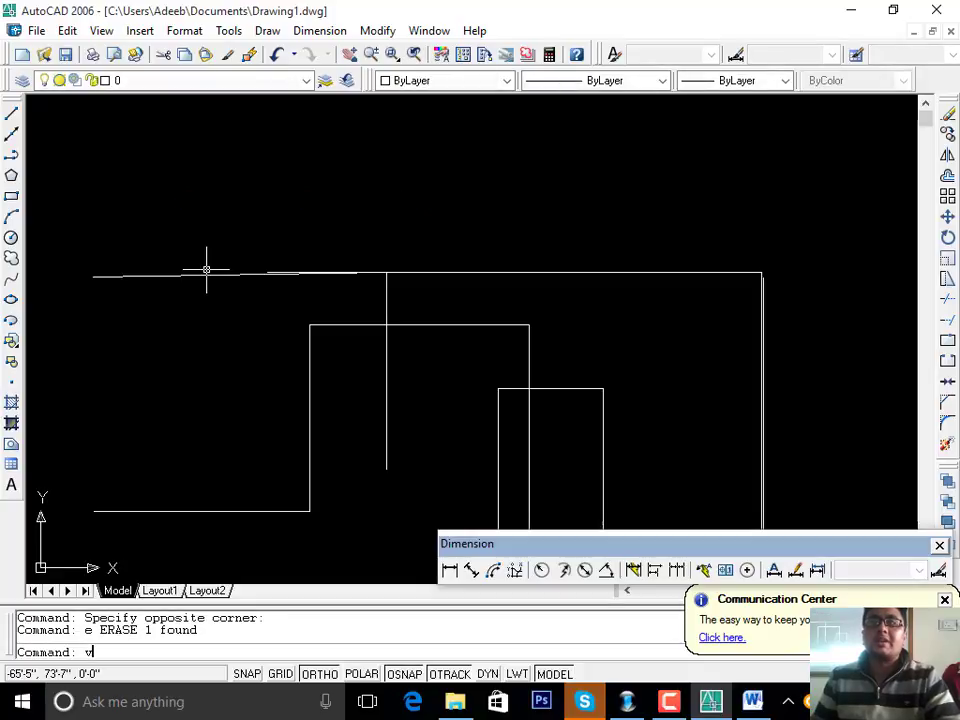
# - Draw a long horizontal line above the other shapes, spanning most of their width
pyautogui.scroll(-1, 206, 269)
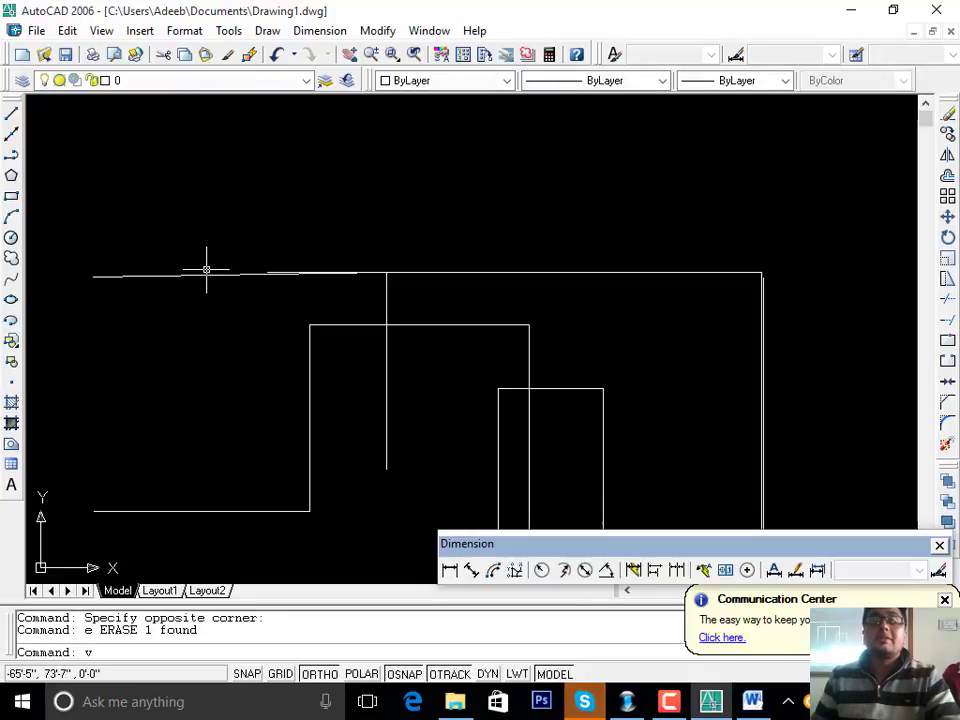
pyautogui.click(12, 114)
pyautogui.click(174, 188)
pyautogui.click(720, 186)
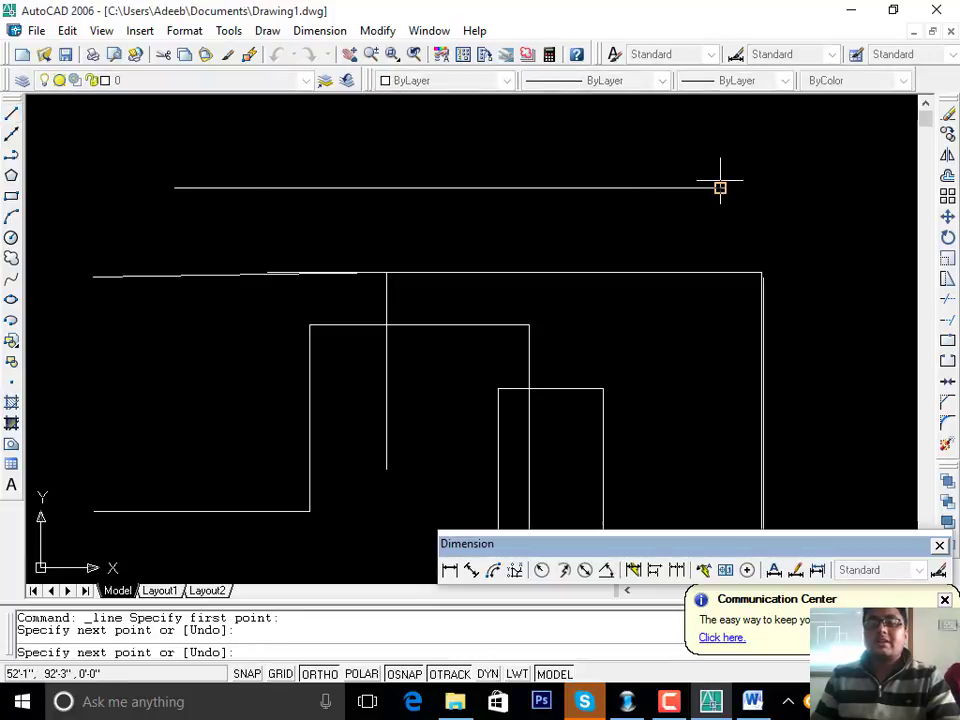
pyautogui.press('Return')
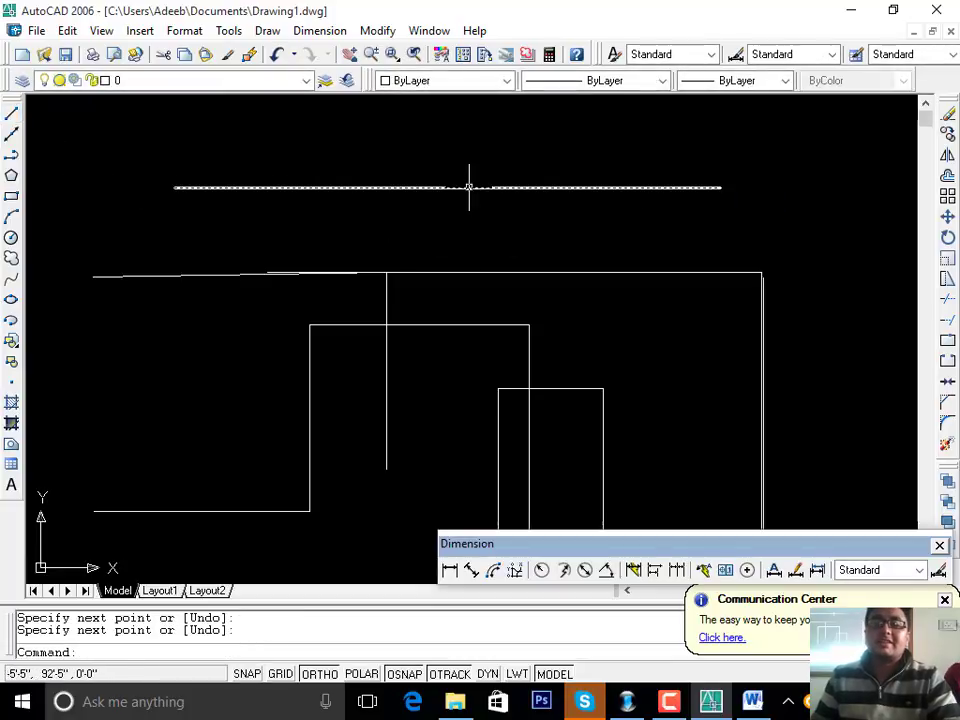
# - Erase the long line above the other shapes using the e command alias, and minimize AutoCAD to reveal the Word document
pyautogui.click(469, 187)
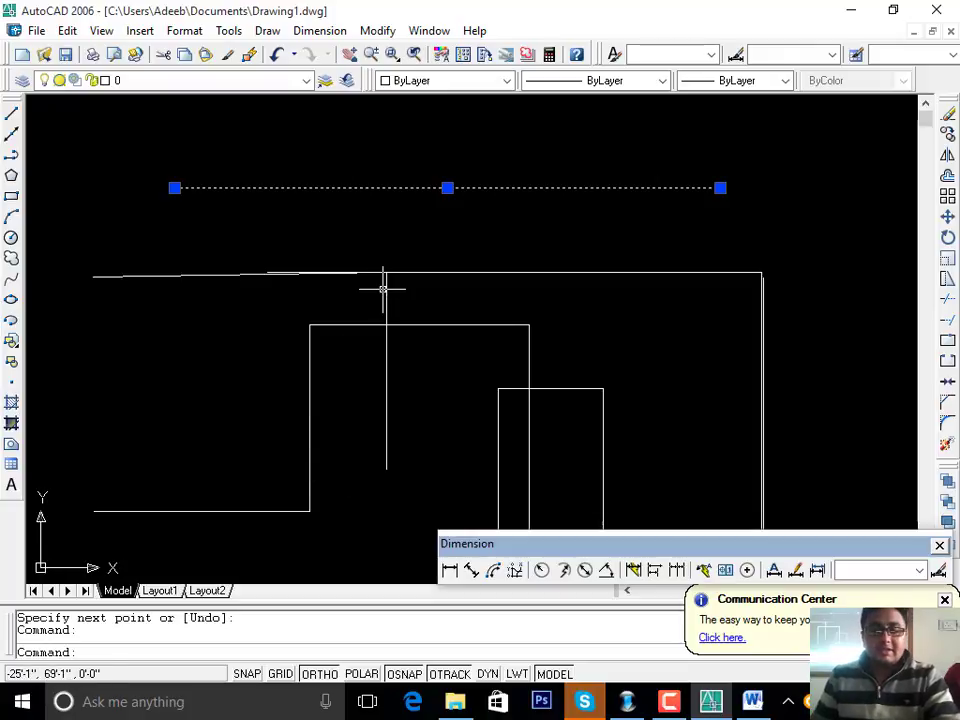
pyautogui.write('e')
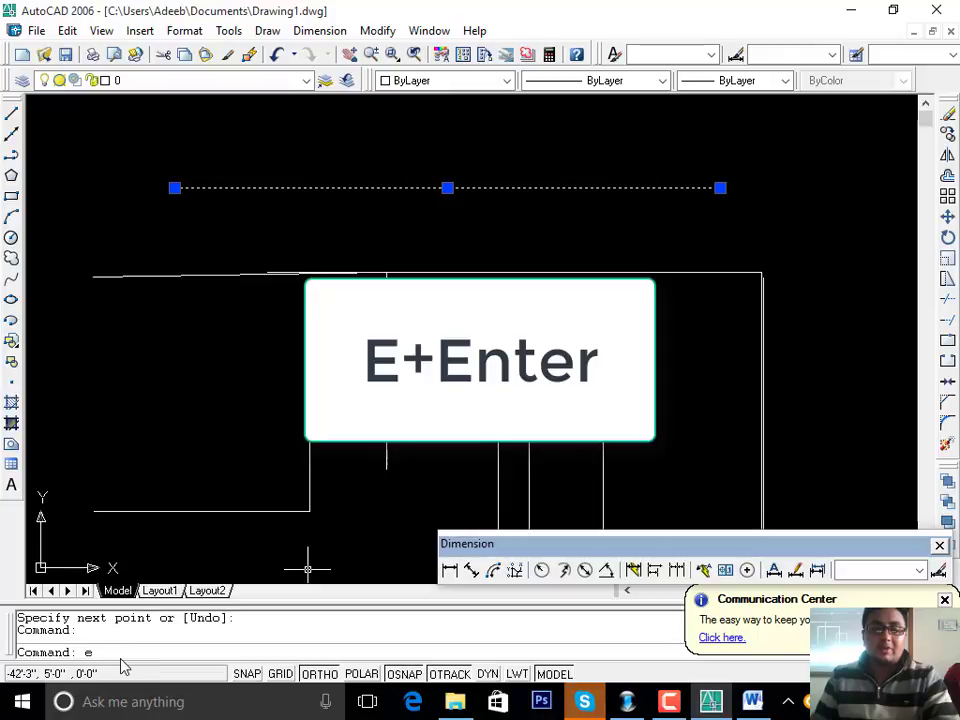
pyautogui.press('Return')
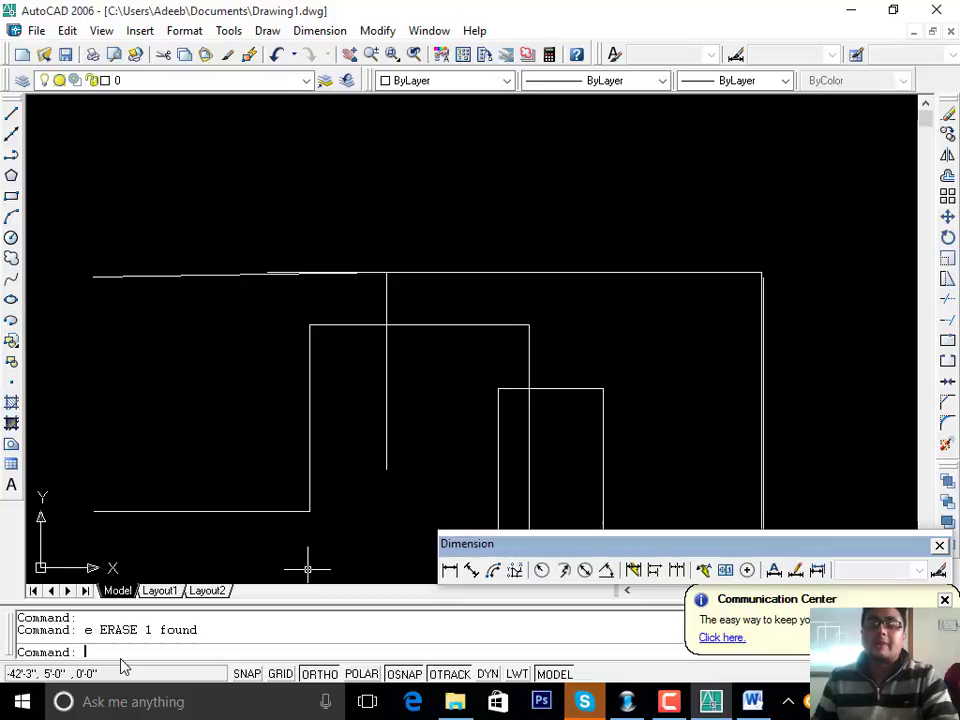
pyautogui.click(850, 20)
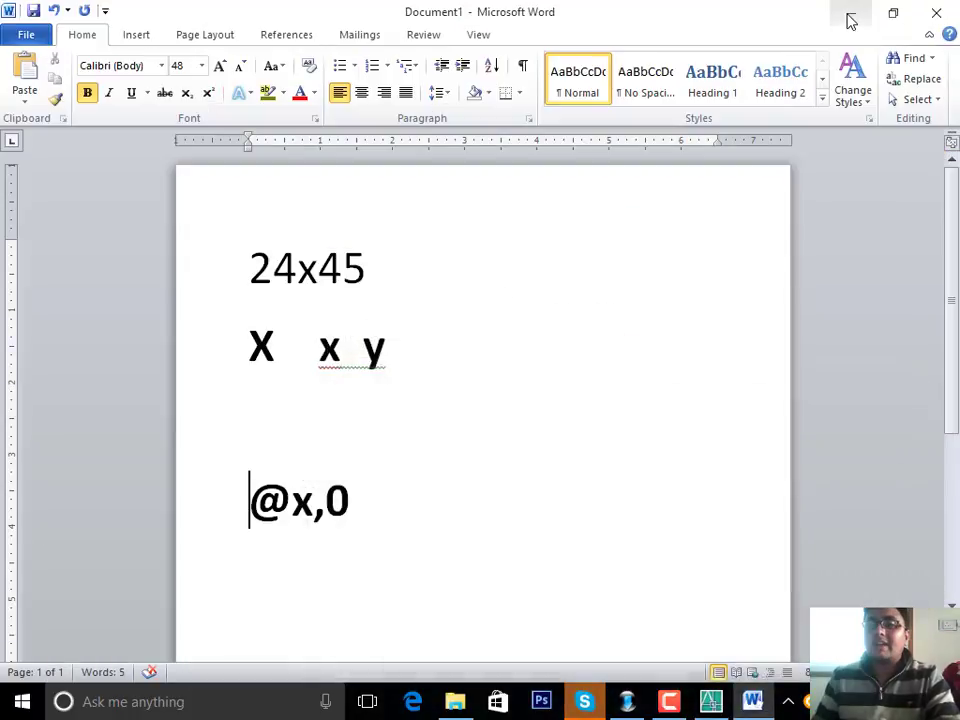